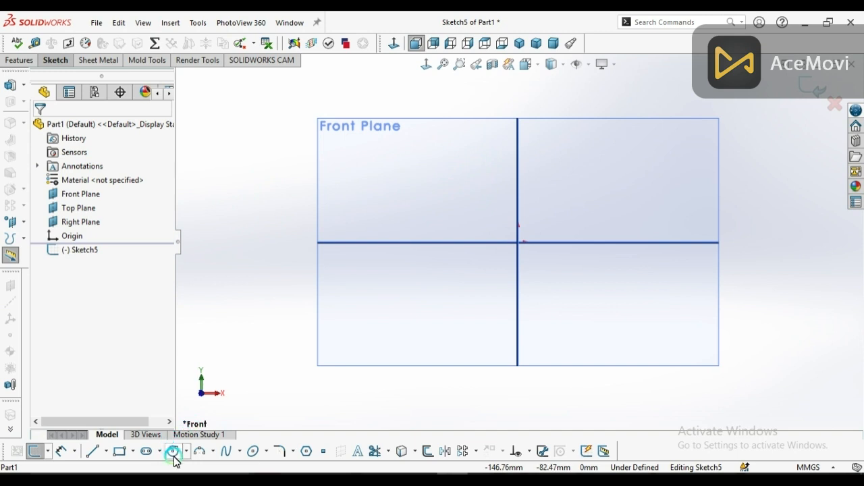
Step: Sketch a circle of about 33 mm radius centred on the origin of the Front Plane
left_click_drag(517, 243, 468, 298)
left_click(644, 203)
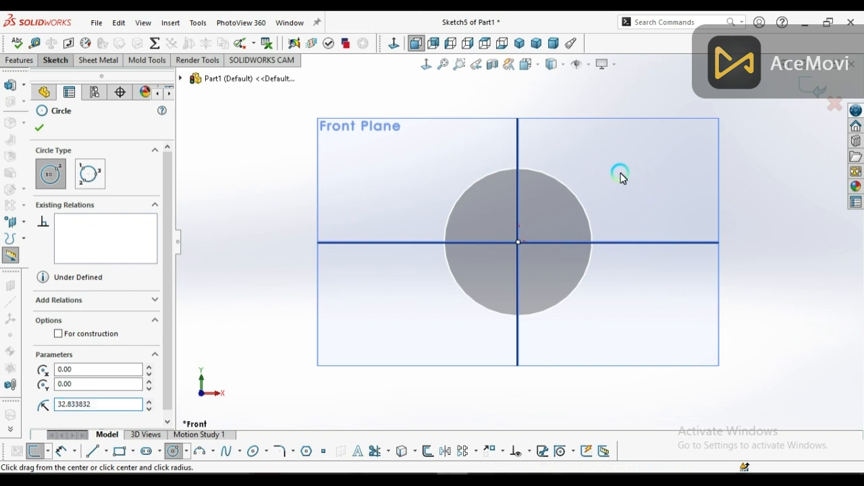
right_click(622, 177)
left_click(637, 180)
left_click(376, 407)
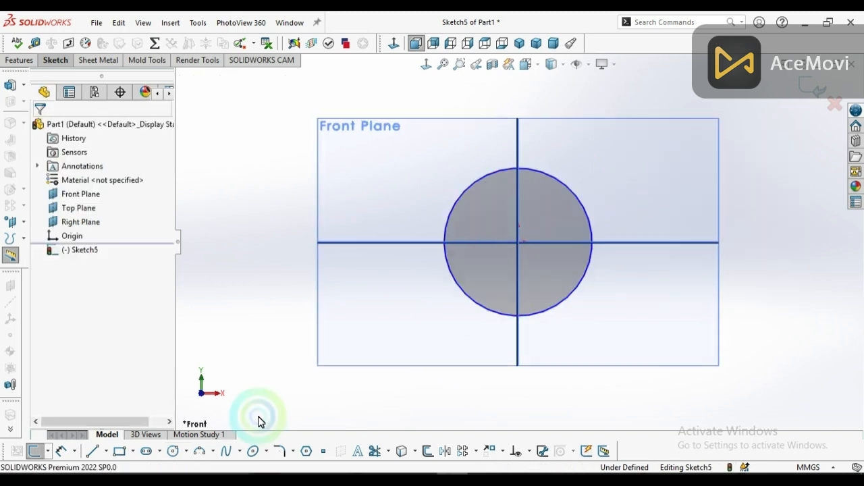
Step: Dimension the circle's diameter and set it to 130 mm as given in the reference drawing
left_click(62, 451)
left_click(464, 298)
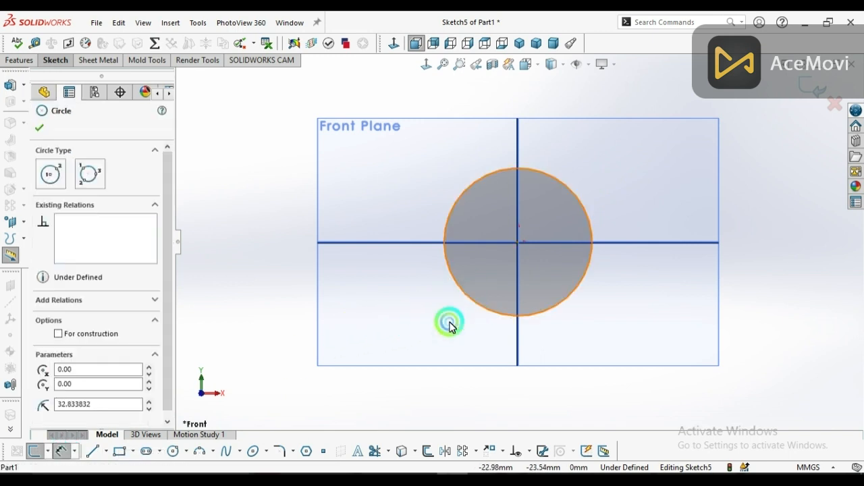
left_click(368, 204)
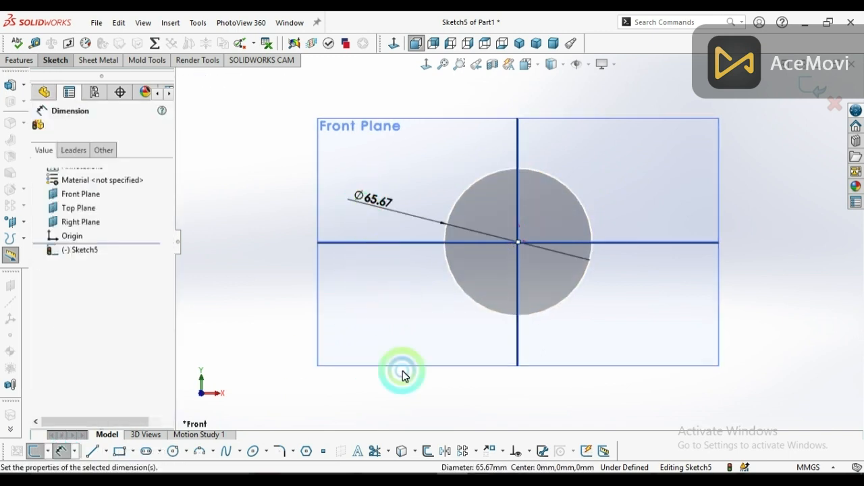
left_click(487, 480)
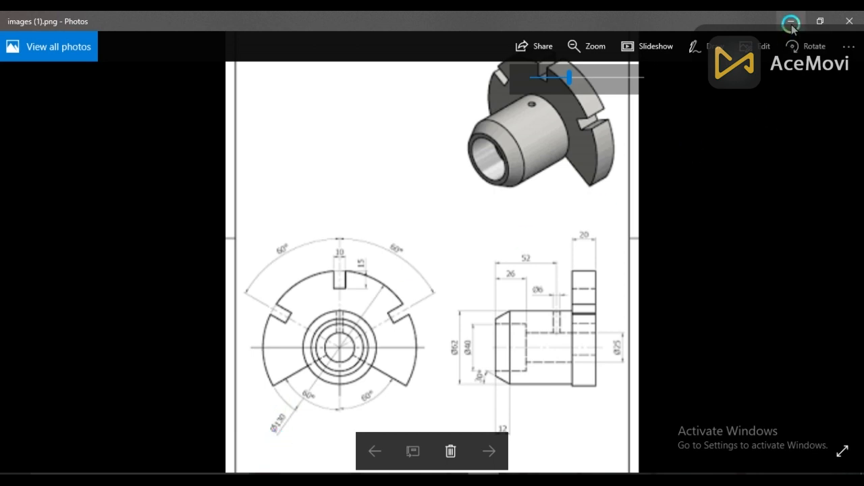
left_click(791, 22)
left_click(349, 218)
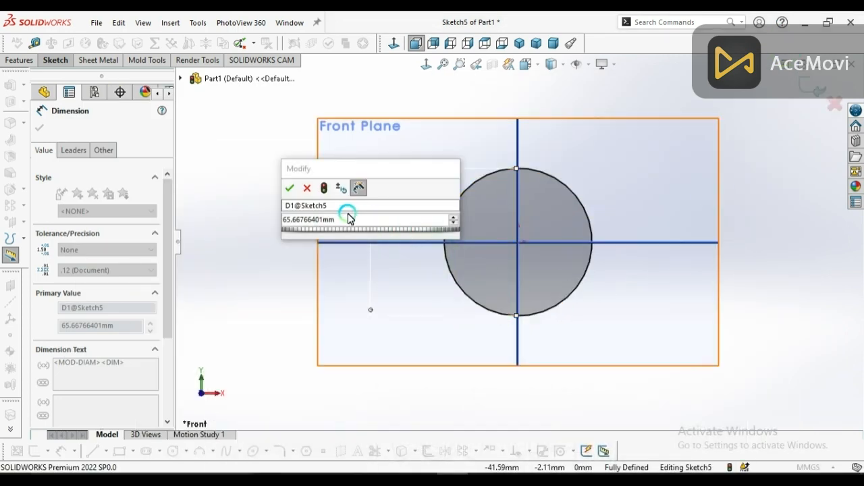
double_click(349, 217)
type("100")
key("Return")
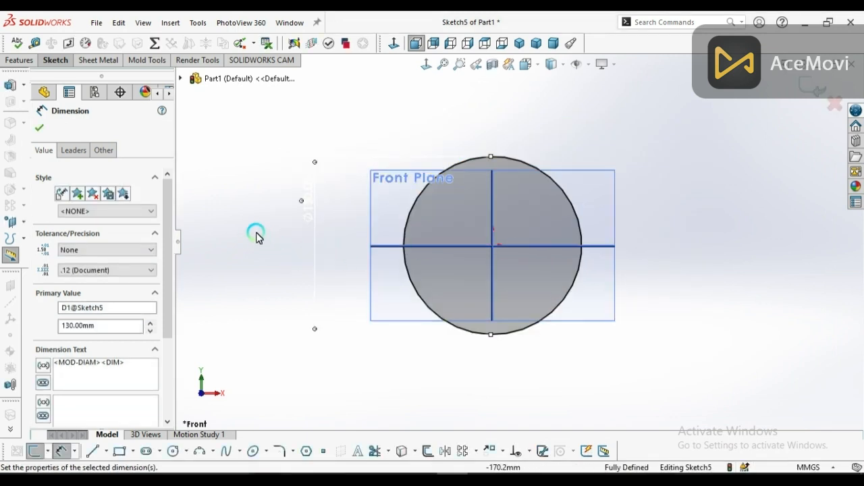
left_click(41, 129)
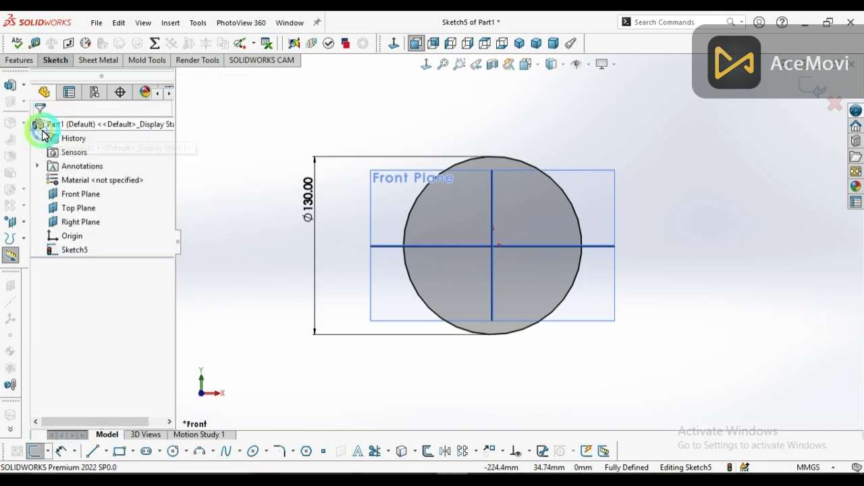
Step: Extrude the 130 mm circle as a blind boss 20 mm deep to form the disc
left_click(10, 92)
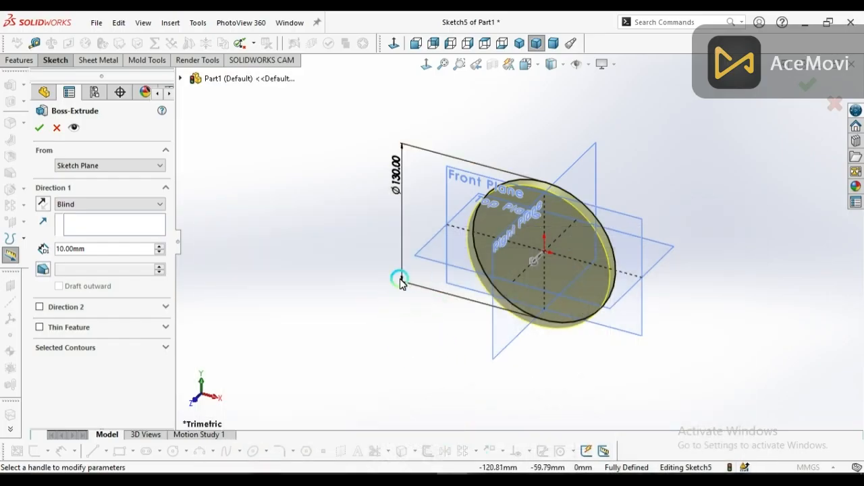
left_click(159, 246)
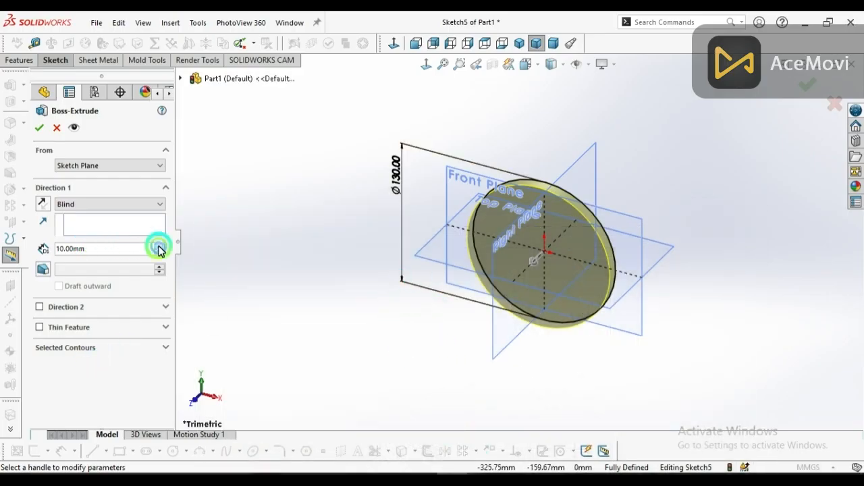
double_click(108, 249)
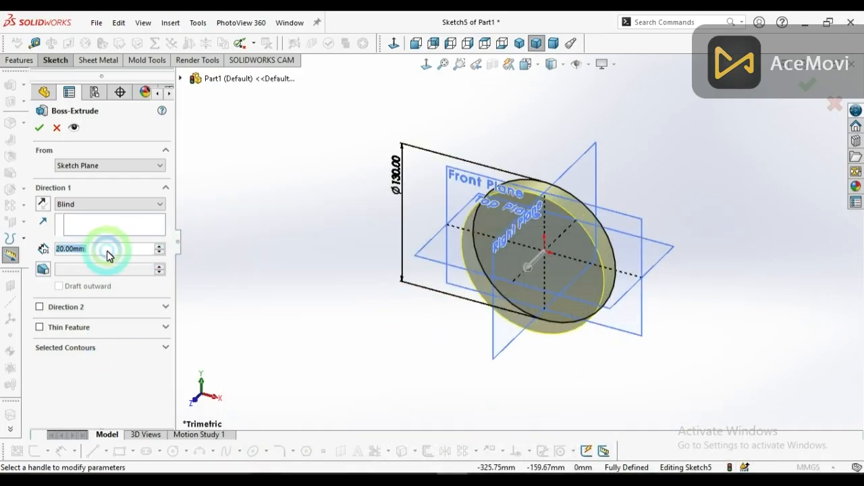
left_click(39, 130)
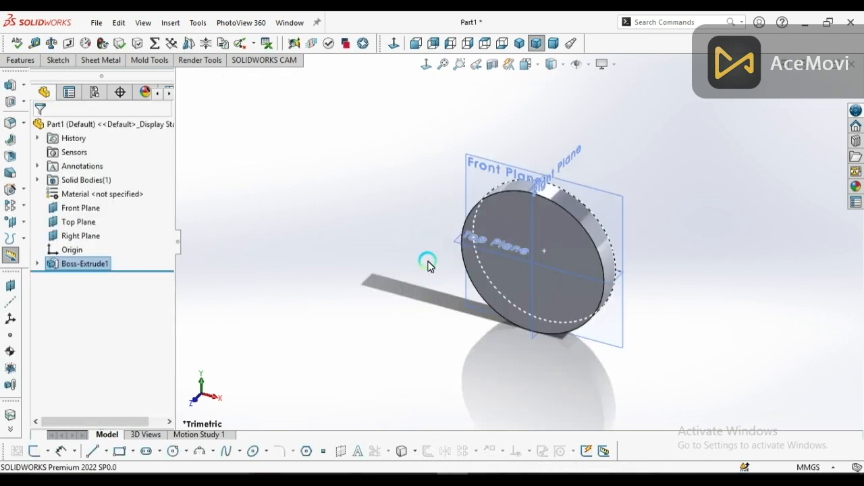
left_click(334, 321)
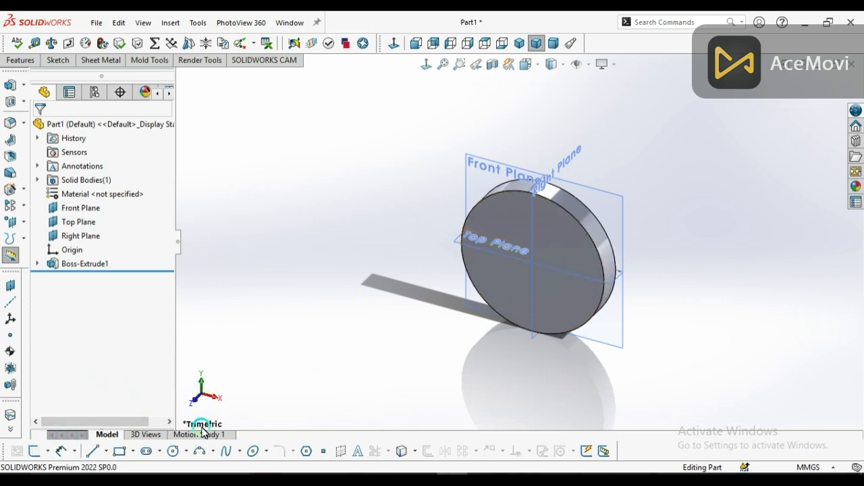
Step: Start a sketch on the disc's front face and draw a circle of about 32 mm radius centred on the origin
left_click(39, 454)
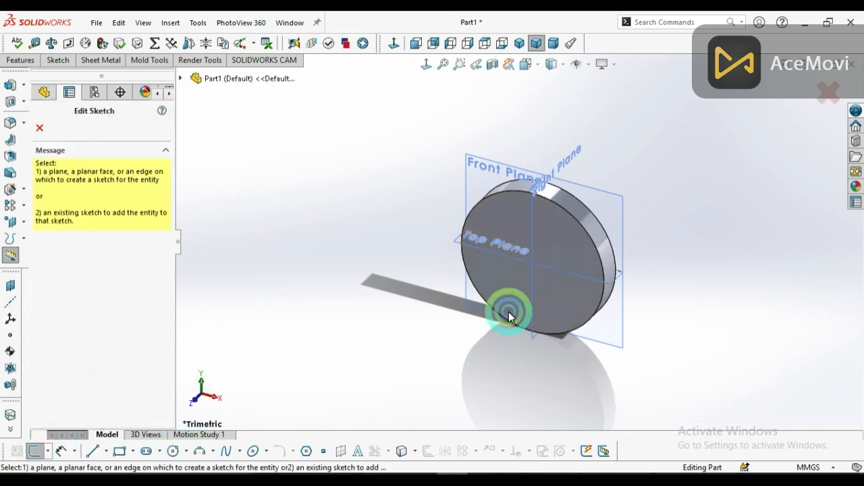
left_click(566, 235)
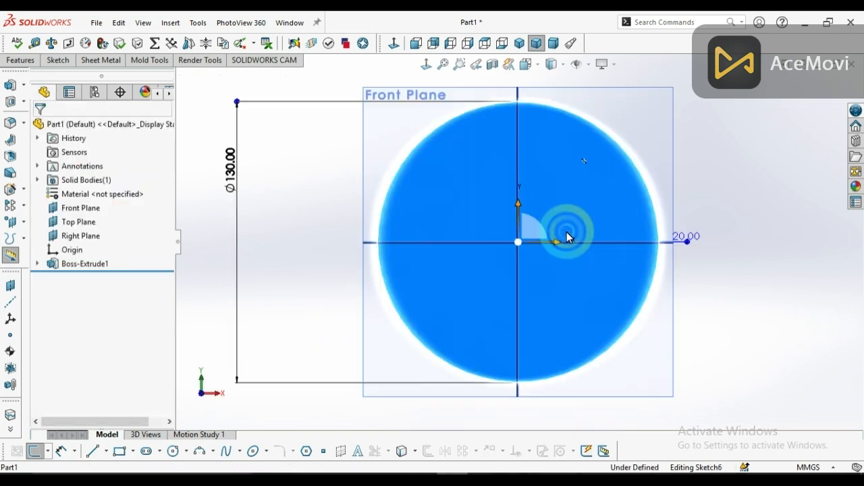
left_click(173, 451)
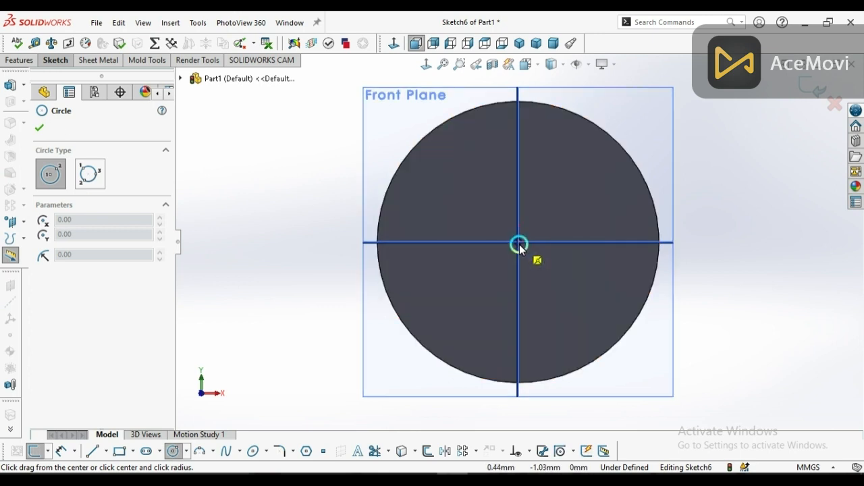
left_click(518, 242)
left_click(488, 304)
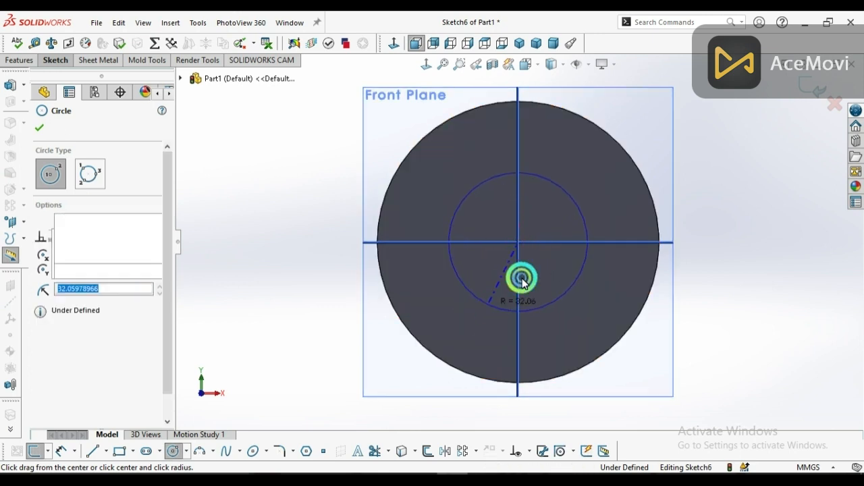
right_click(608, 180)
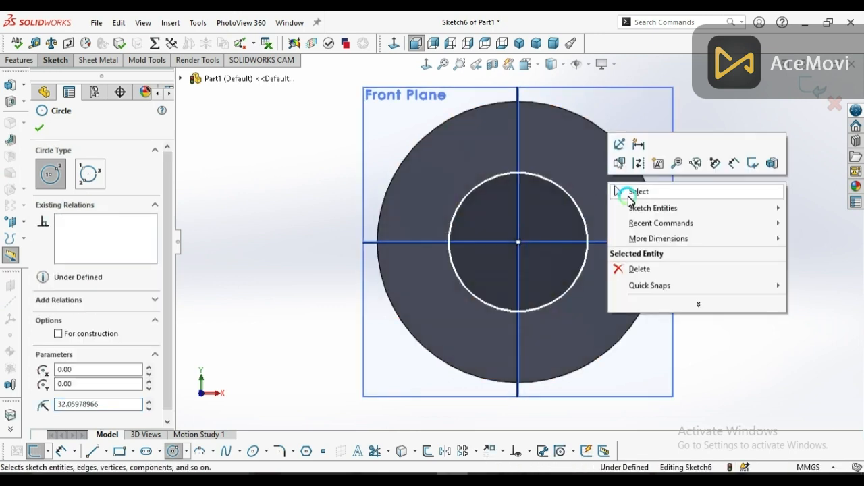
left_click(623, 189)
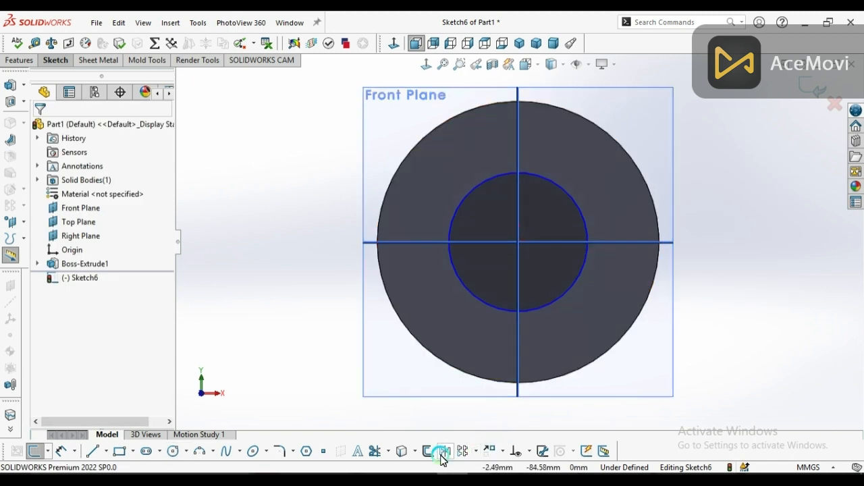
Step: Dimension the inner circle's diameter to 62 mm per the reference drawing and exit the sketch
left_click(482, 480)
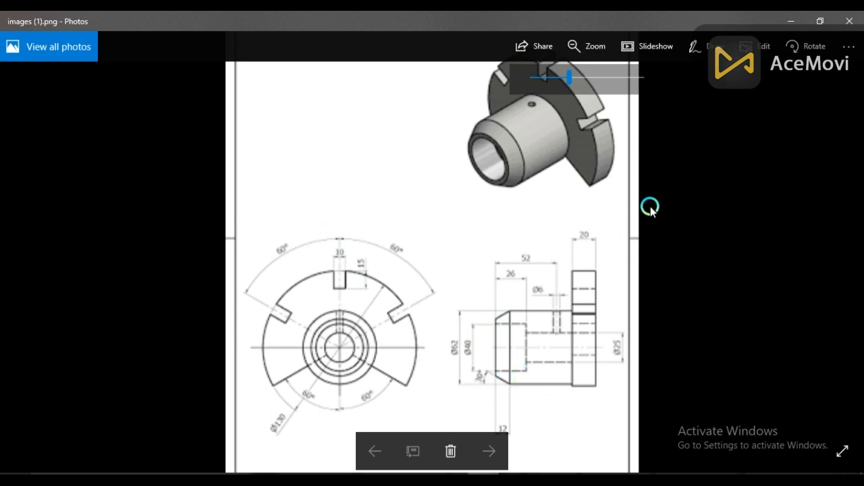
left_click(790, 22)
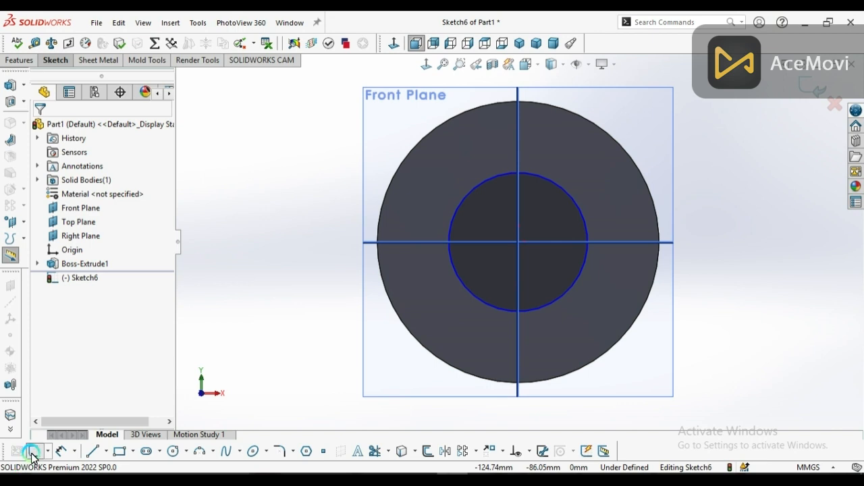
left_click(61, 451)
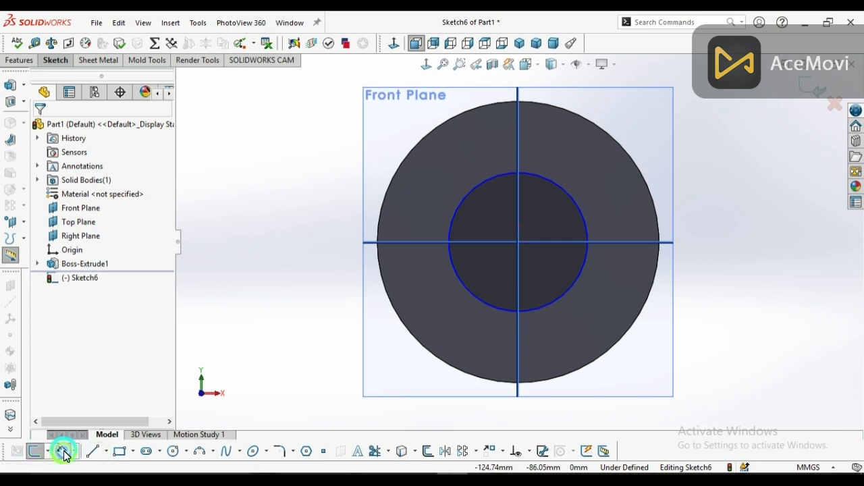
left_click(480, 299)
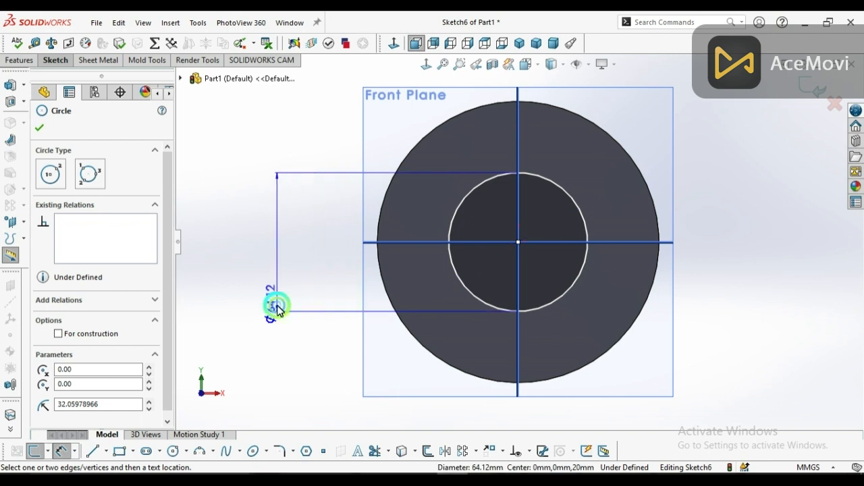
left_click(276, 305)
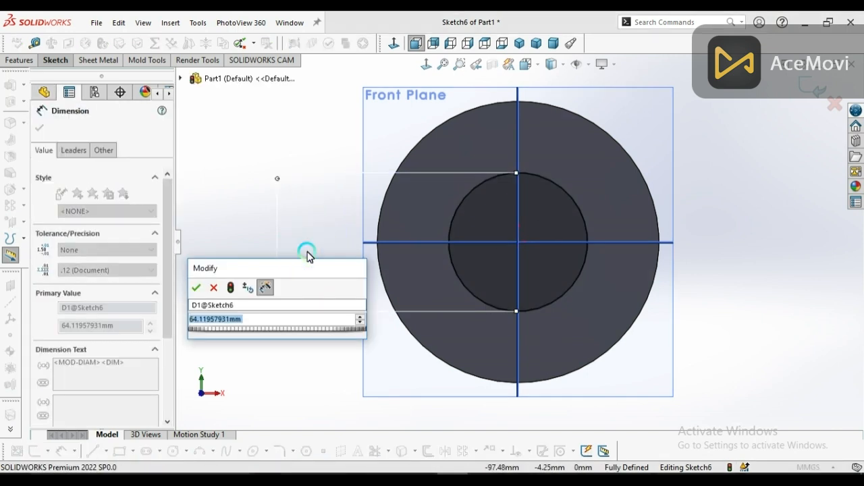
type("6")
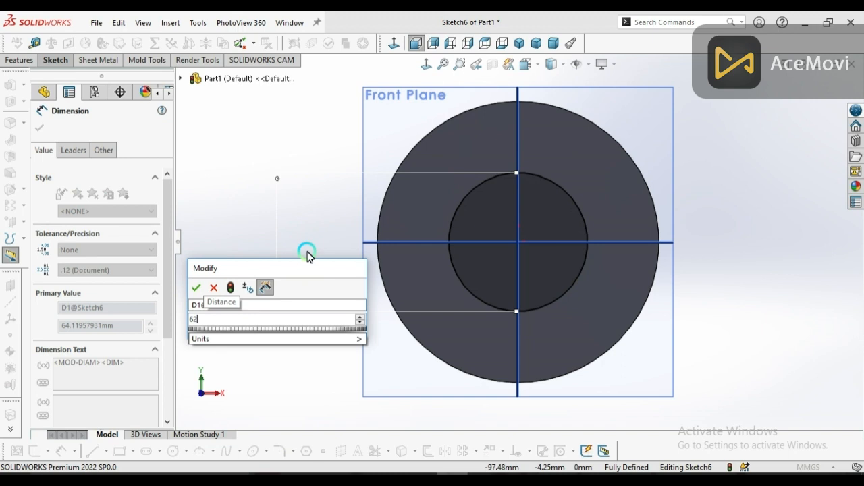
type("2")
key("Return")
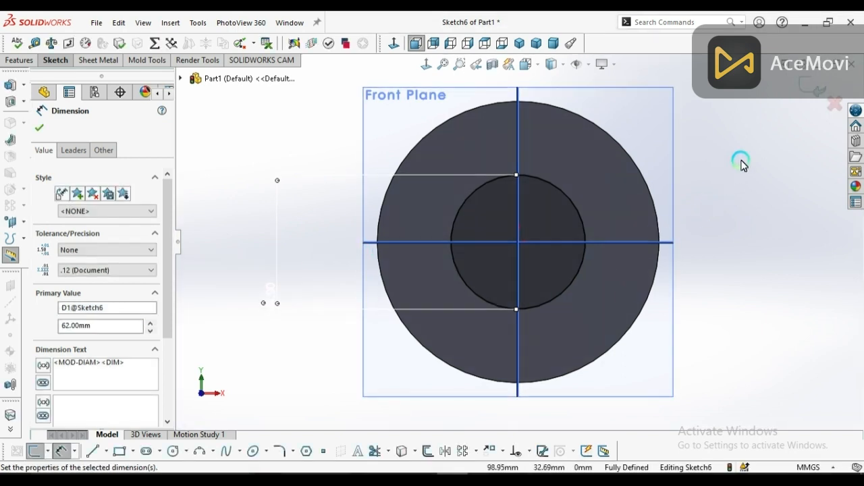
left_click(809, 89)
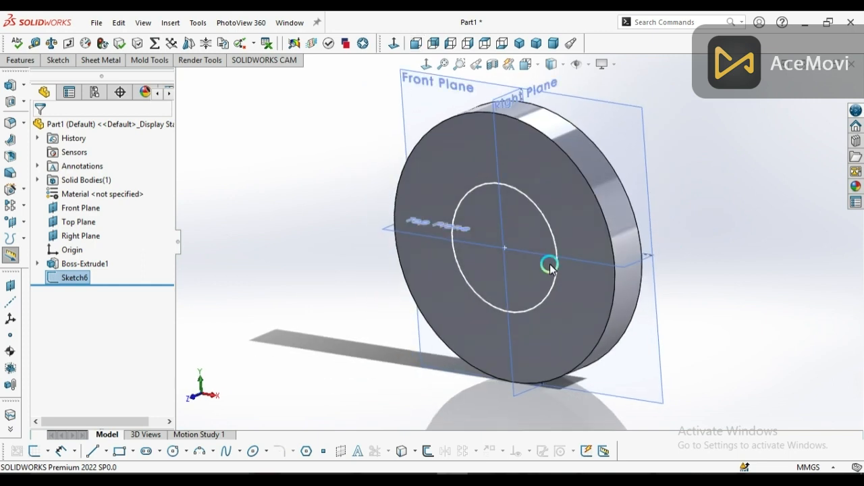
Step: Extrude the 62 mm circle 60 mm outward from the disc face as a blind boss merged with the disc
left_click(10, 86)
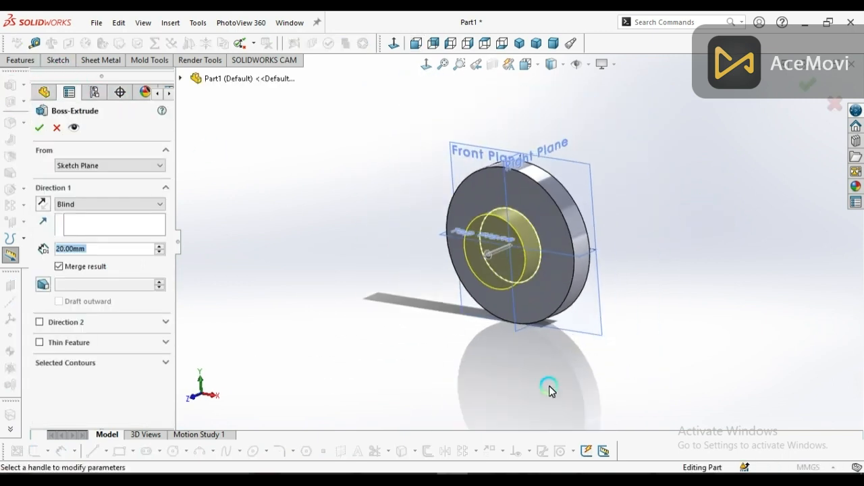
left_click(492, 481)
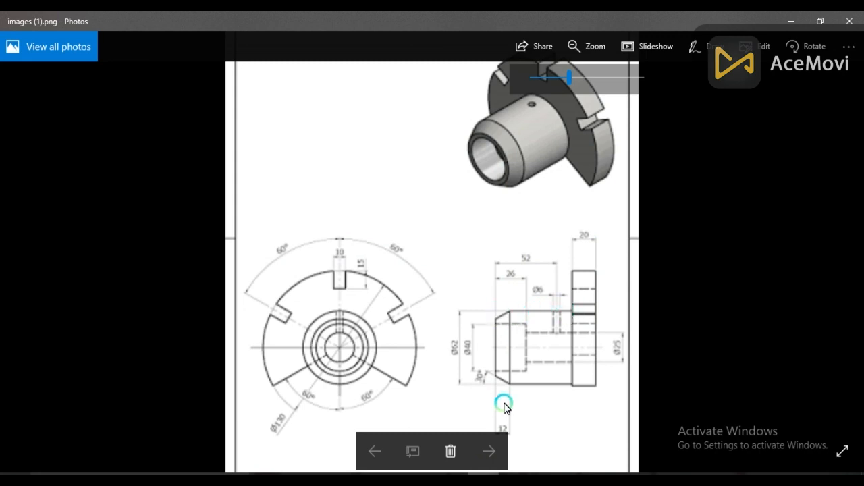
left_click_drag(452, 272, 451, 174)
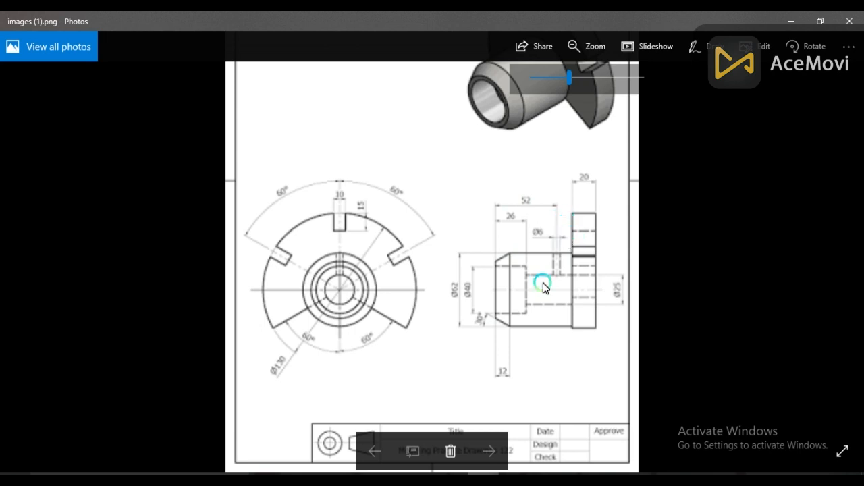
left_click(791, 21)
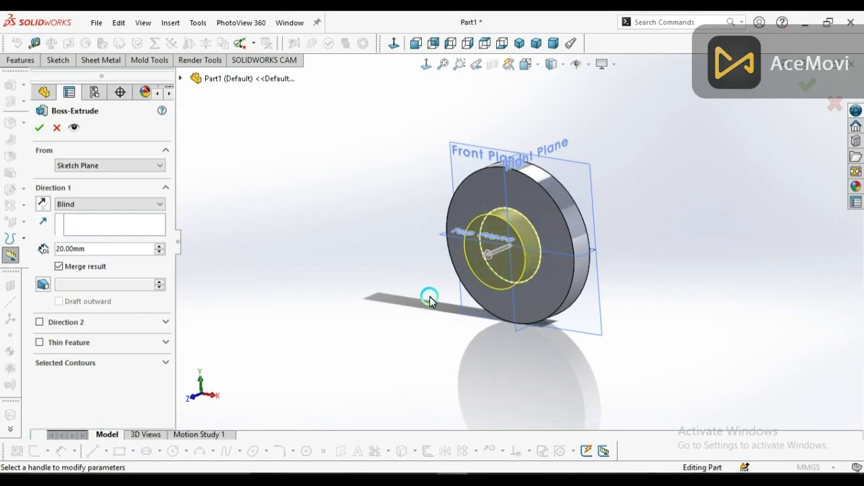
left_click(159, 244)
left_click(159, 244)
left_click(160, 244)
left_click(159, 244)
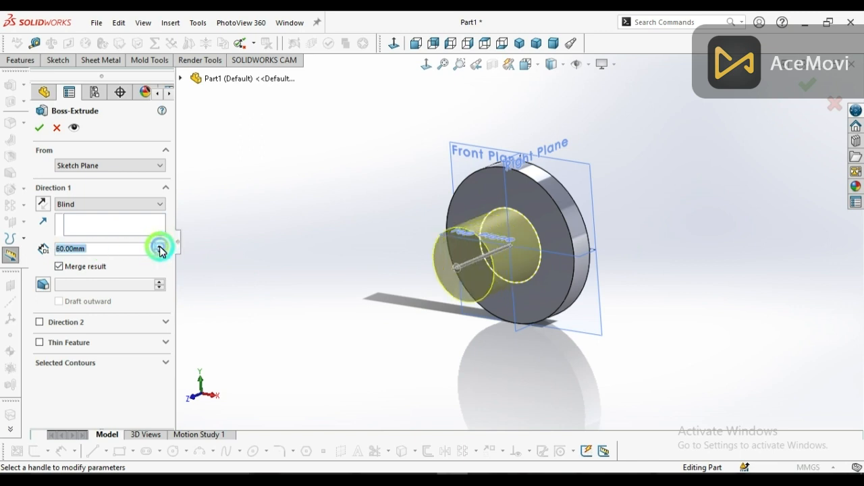
left_click(40, 129)
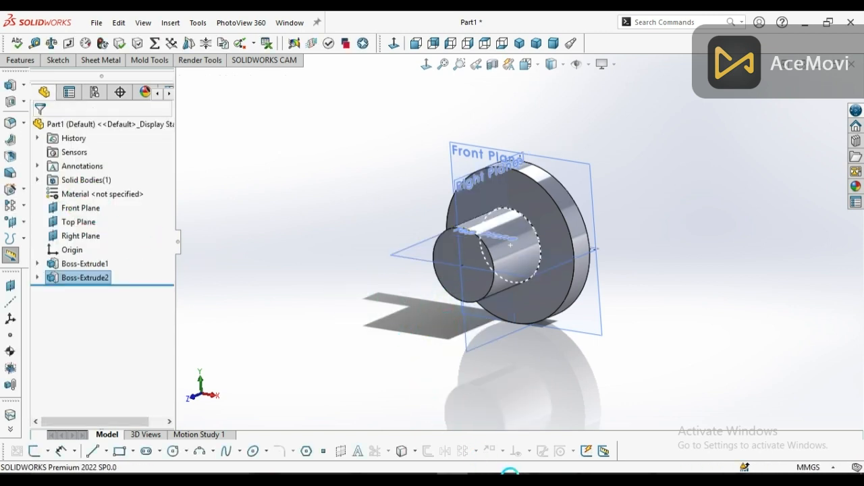
Step: Review the hub and flange dimensions in the reference drawing images (1).png in Photos, and return to the SolidWorks part
left_click(482, 479)
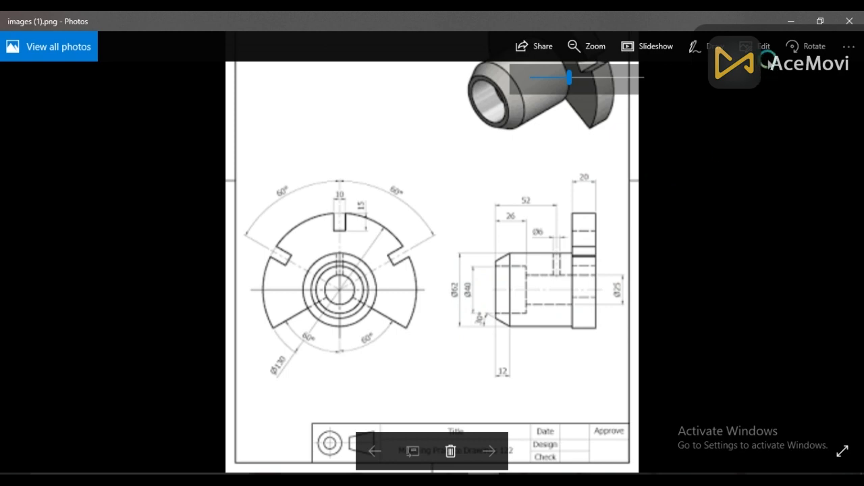
left_click(791, 21)
left_click(347, 348)
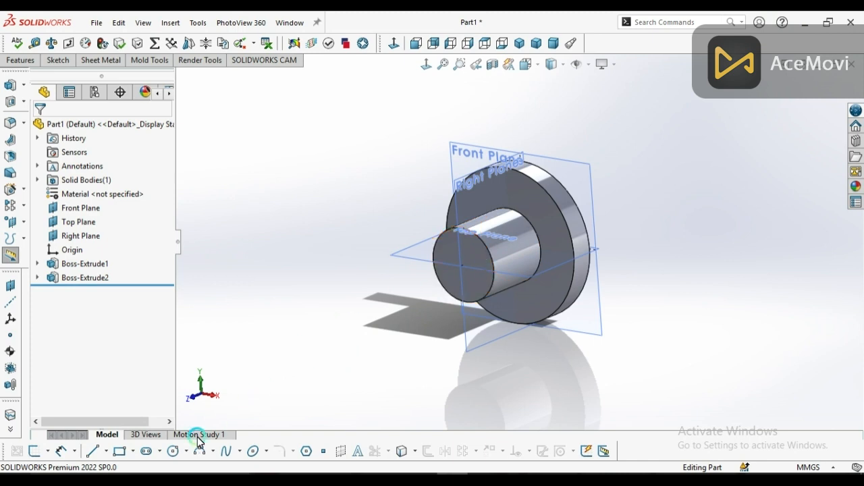
Step: Sketch a circle centred on the origin on the boss's end face and set its radius to 20 mm
left_click(39, 451)
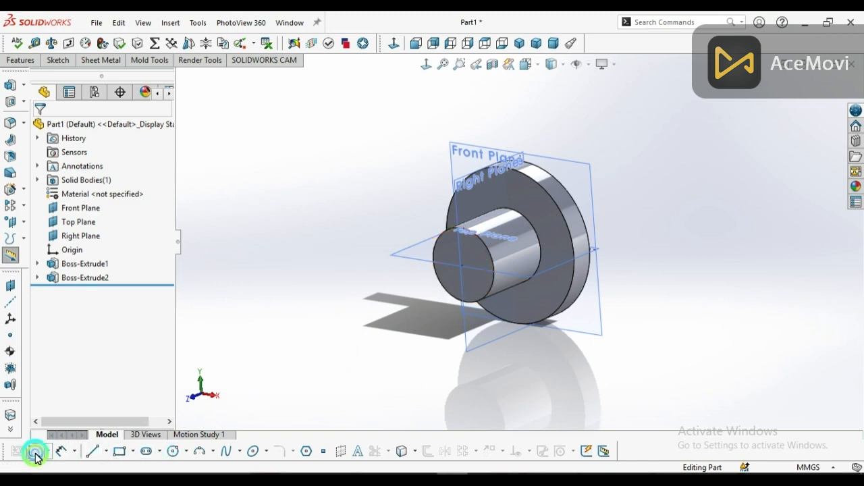
left_click(463, 258)
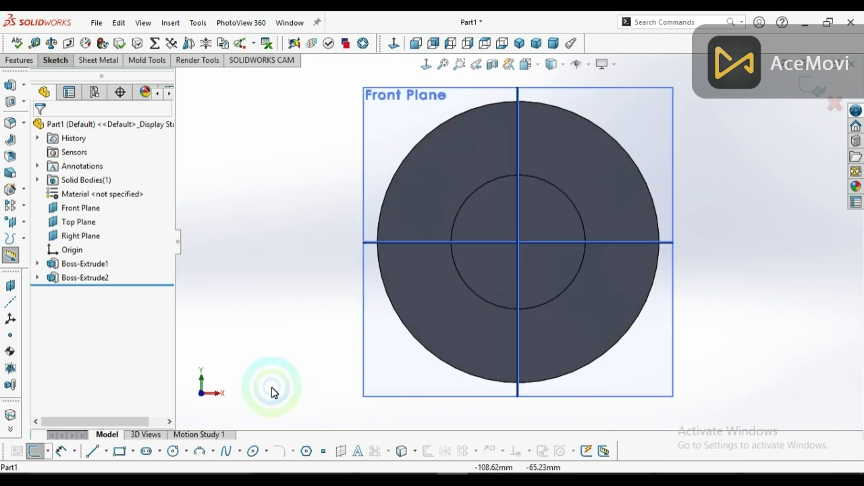
left_click(174, 452)
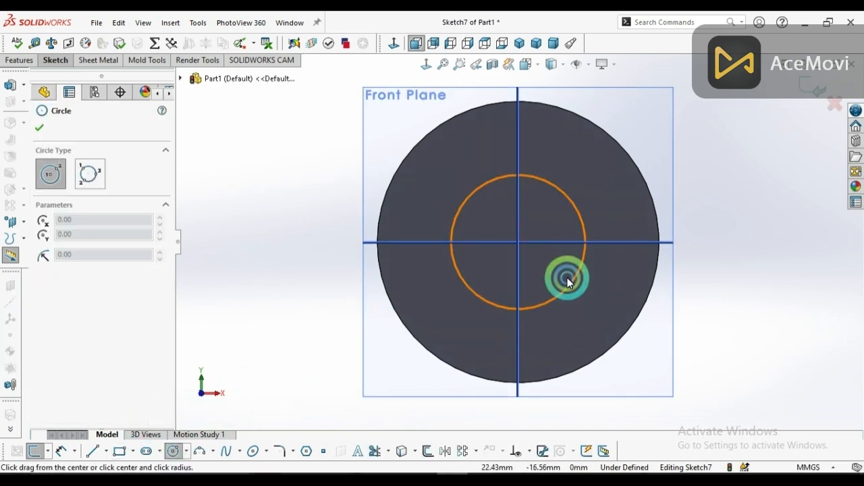
left_click(517, 242)
left_click(510, 278)
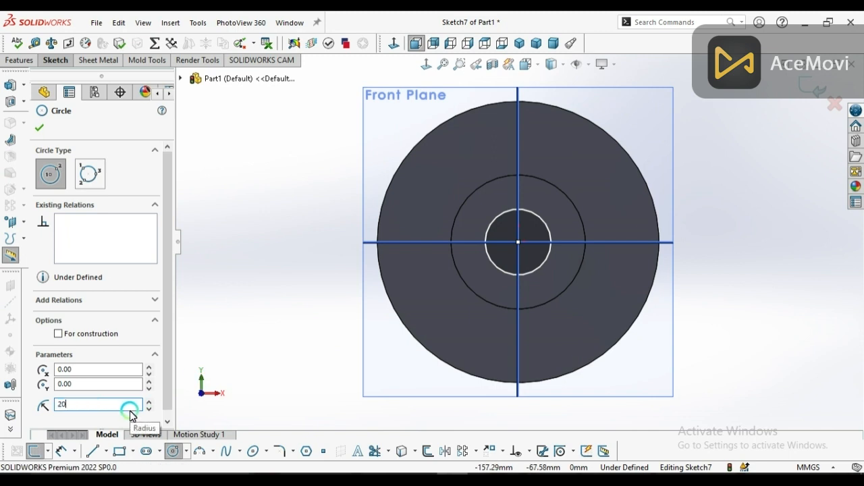
key("Return")
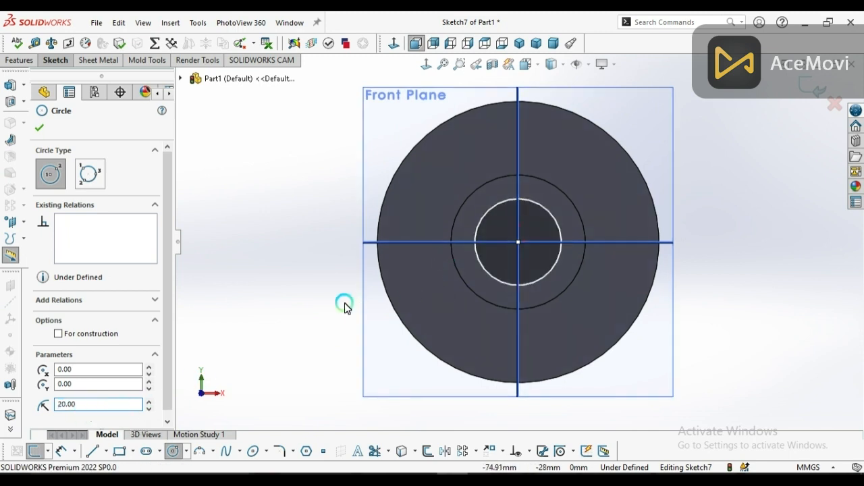
left_click(38, 132)
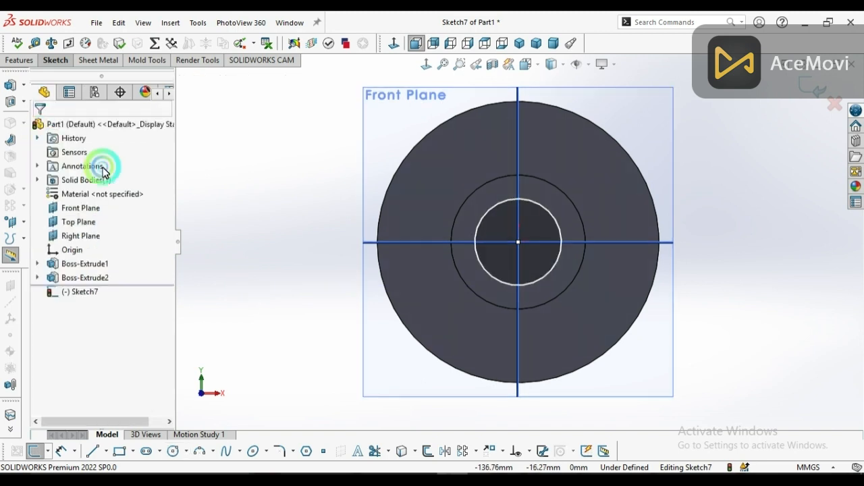
Step: Check the bore depth in the reference drawing and cut the 20 mm radius circle 26 mm deep into the boss as a blind cut
middle_click_drag(436, 282, 410, 316)
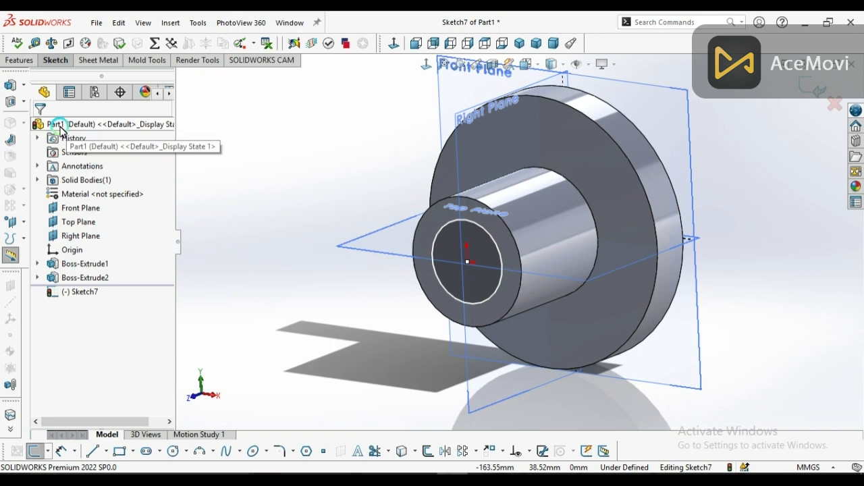
left_click(10, 101)
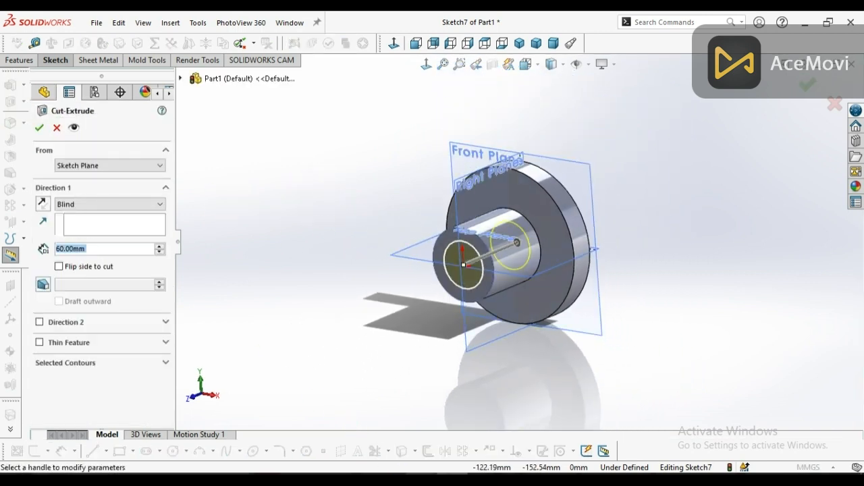
left_click(482, 479)
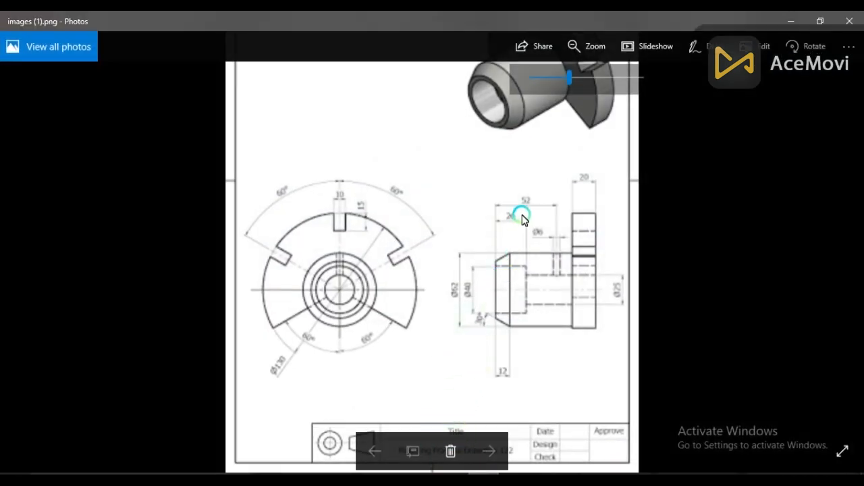
left_click(483, 480)
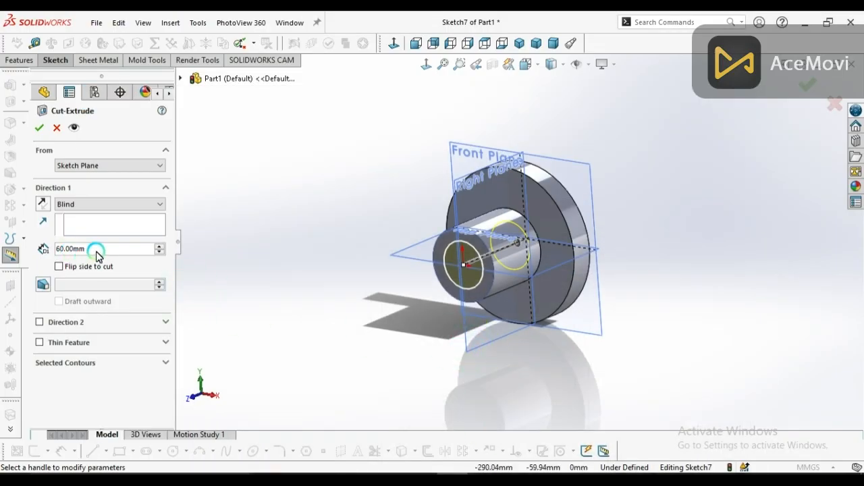
left_click(42, 249)
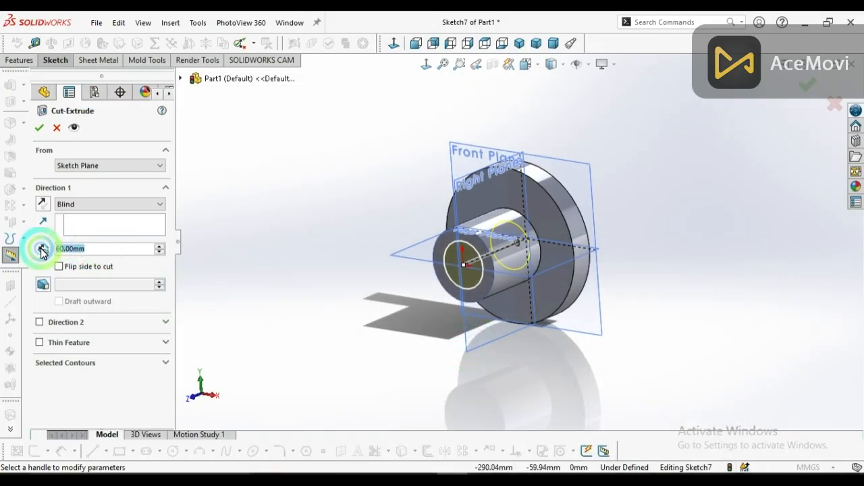
type("26")
key("Return")
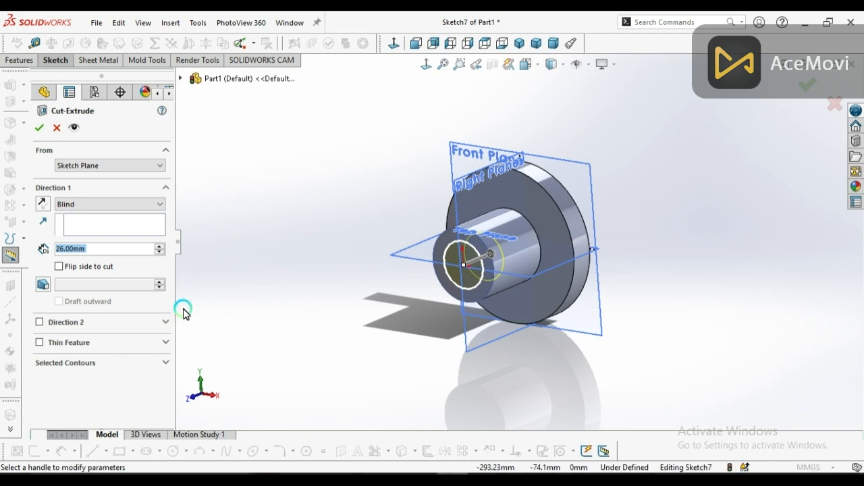
left_click(39, 129)
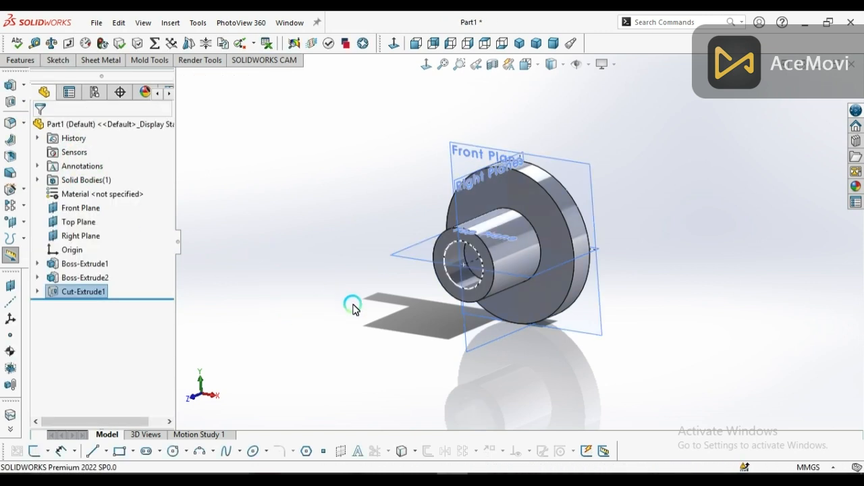
Step: Sketch a circle centred on the origin on the counterbore's floor and set its radius to 10 mm
middle_click_drag(353, 304, 380, 277)
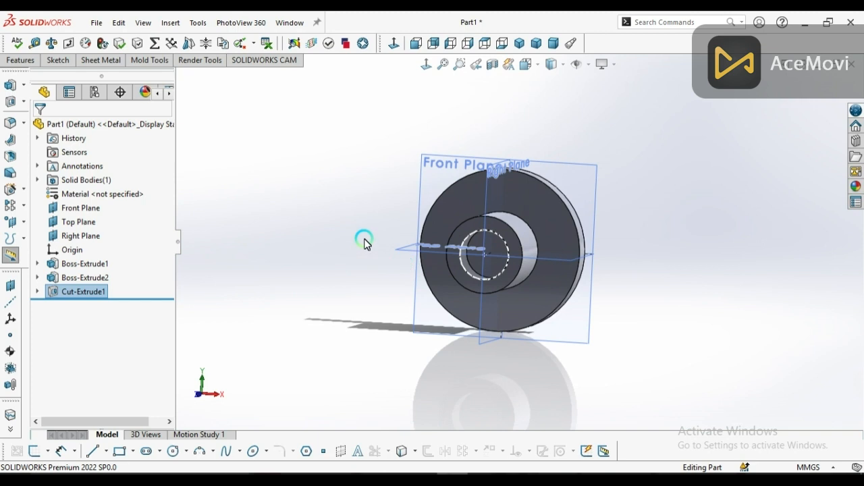
left_click(34, 451)
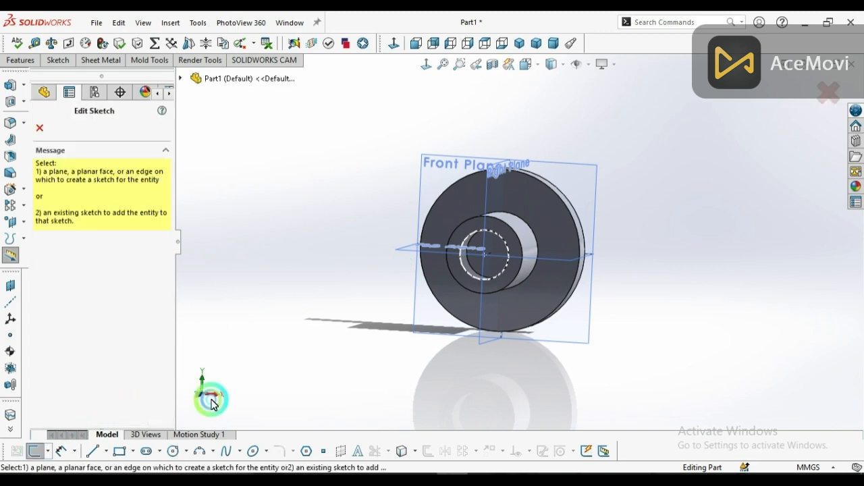
left_click(495, 247)
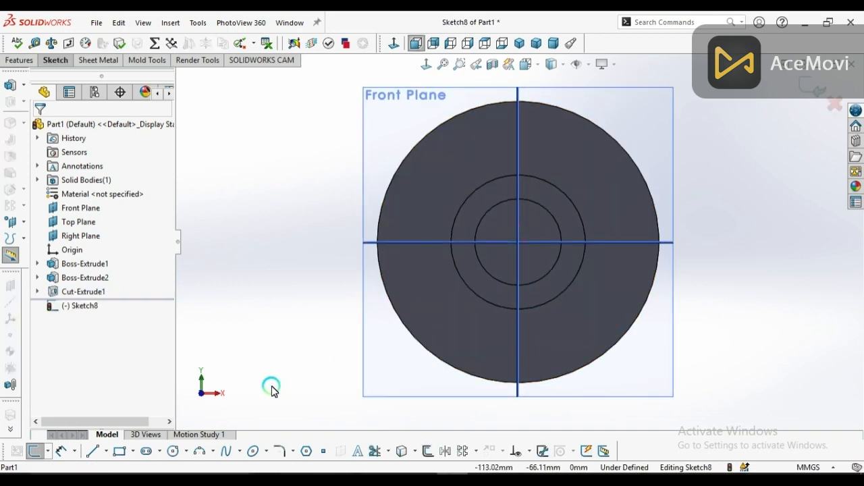
left_click(173, 451)
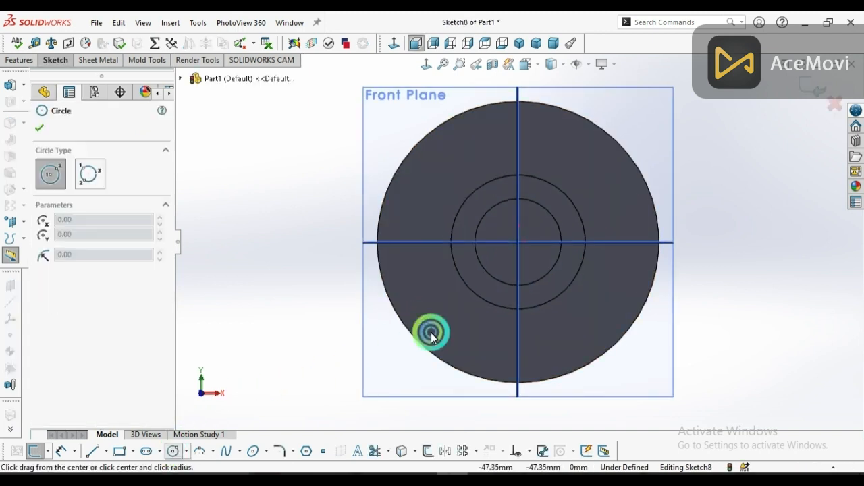
left_click(518, 243)
left_click(502, 259)
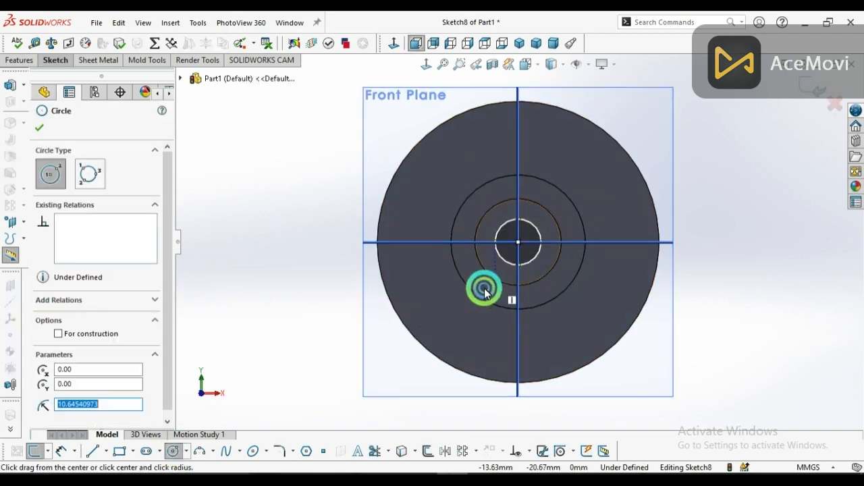
left_click(115, 414)
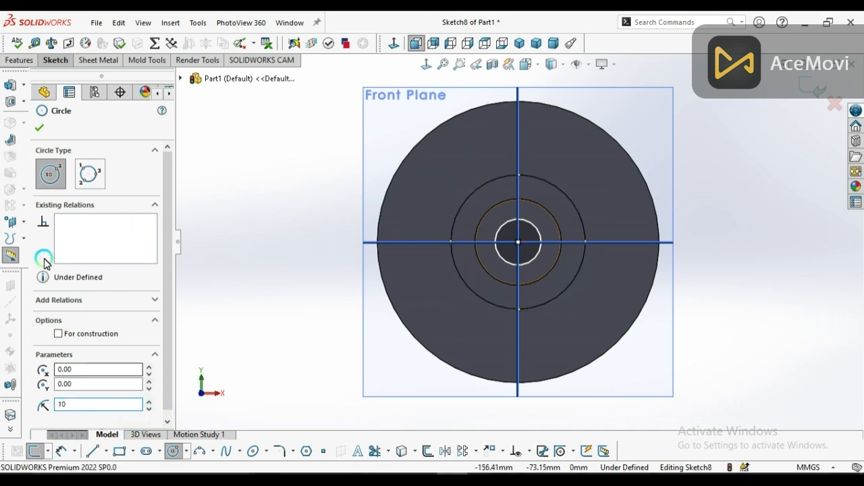
left_click(39, 127)
left_click(465, 276)
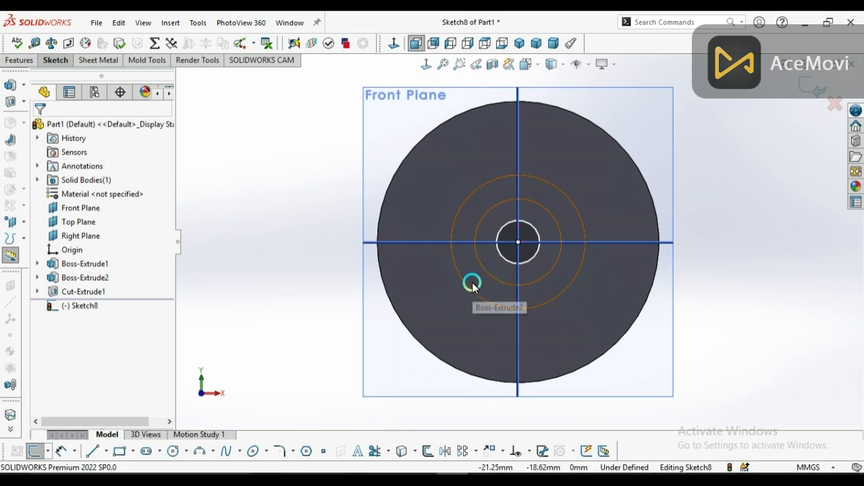
Step: Cut the 10 mm radius circle as a blind bore 100 mm deep, through the rest of the boss and the disc
middle_click_drag(471, 281, 435, 319)
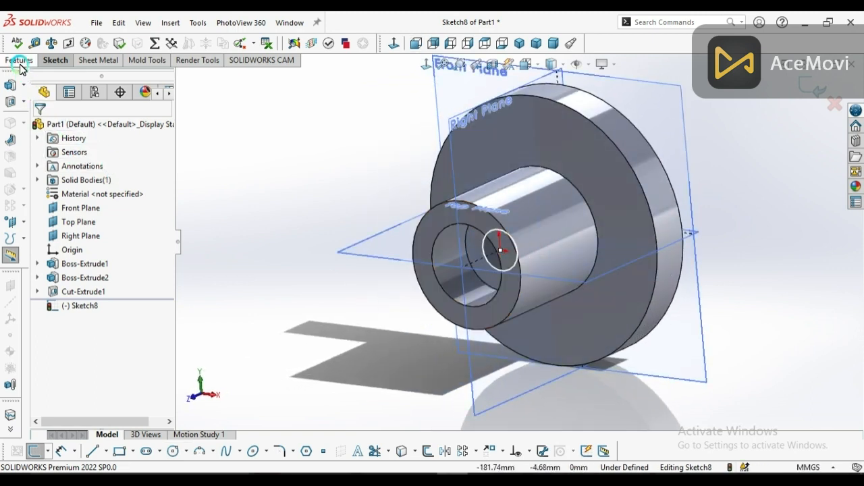
left_click(12, 102)
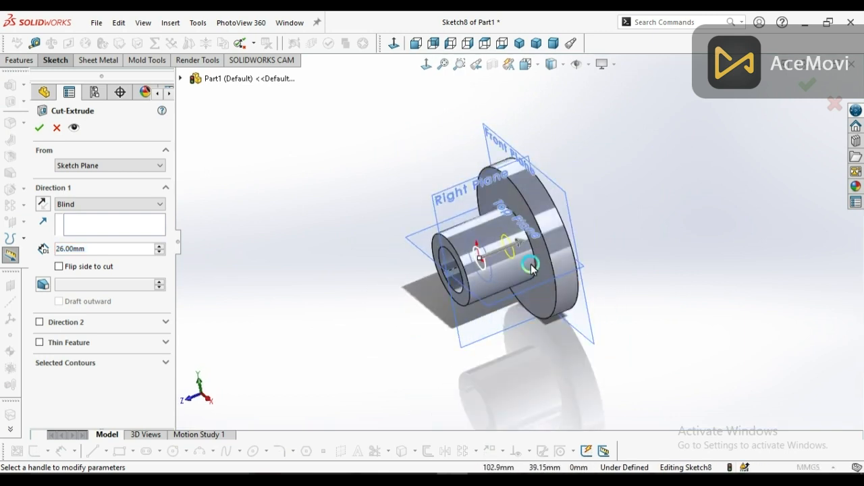
left_click_drag(517, 244, 610, 225)
left_click(610, 224)
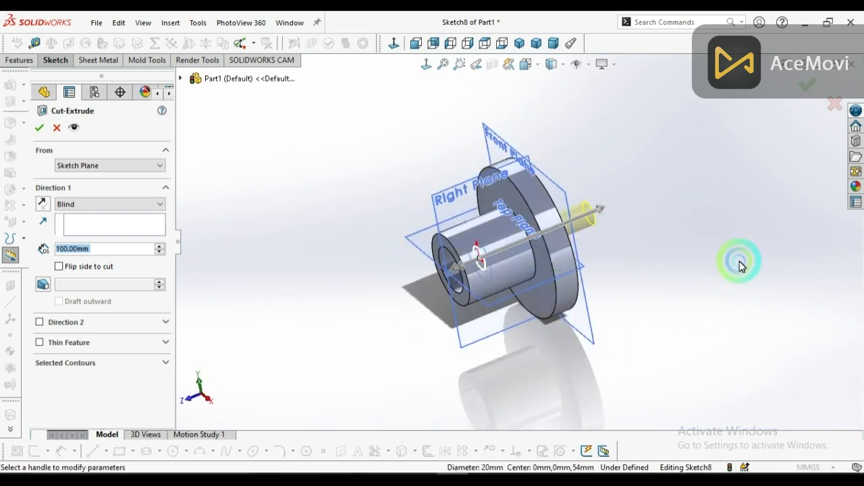
left_click(807, 87)
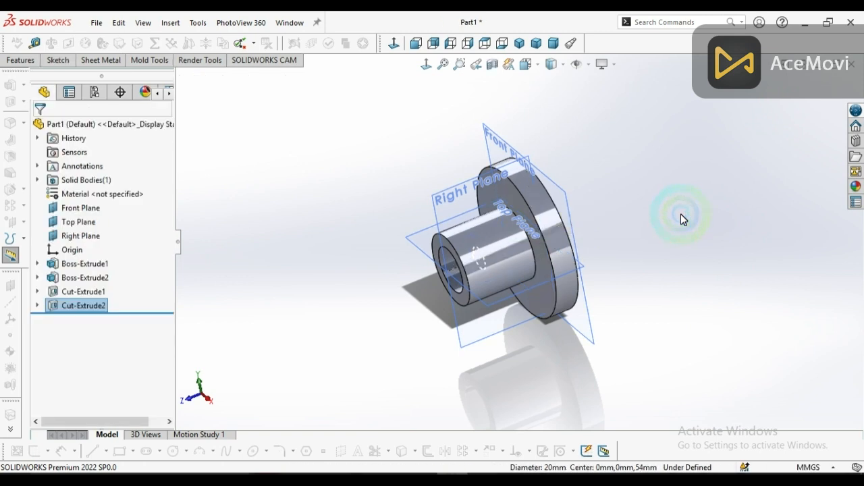
left_click(642, 299)
middle_click_drag(642, 299, 695, 271)
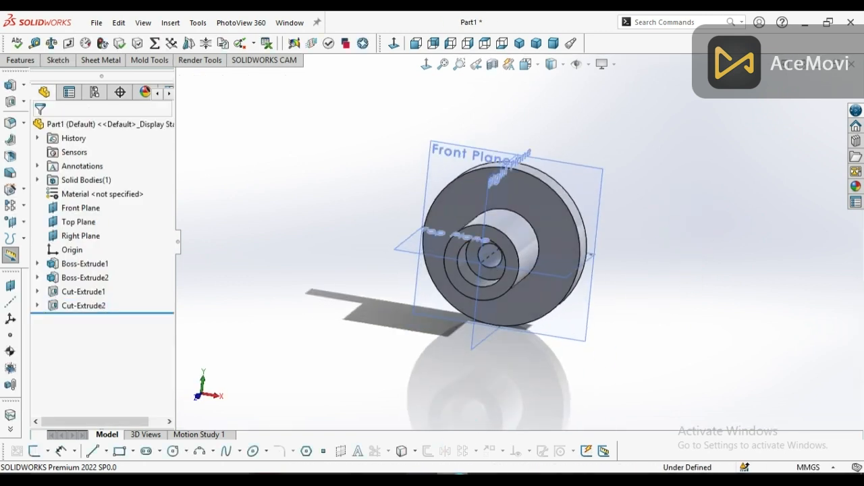
Step: Consult the reference drawing in Photos, return to the SolidWorks part and start a sketch on the disc's front face around the boss
left_click(478, 474)
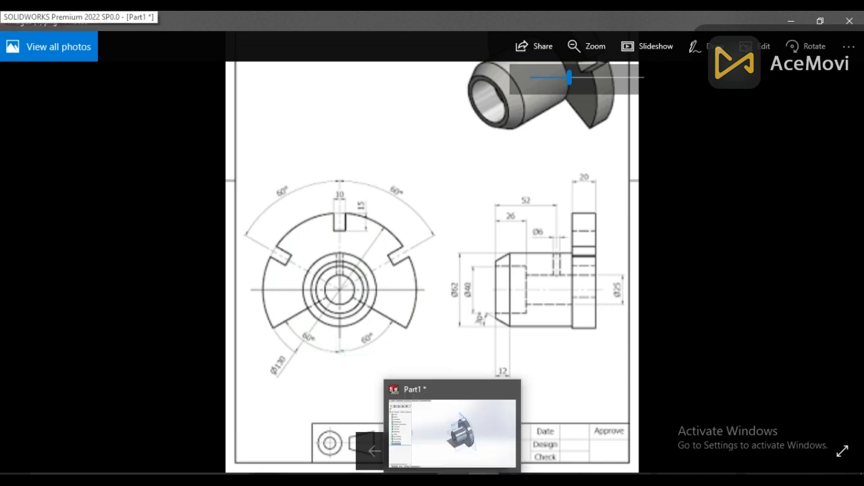
left_click(453, 479)
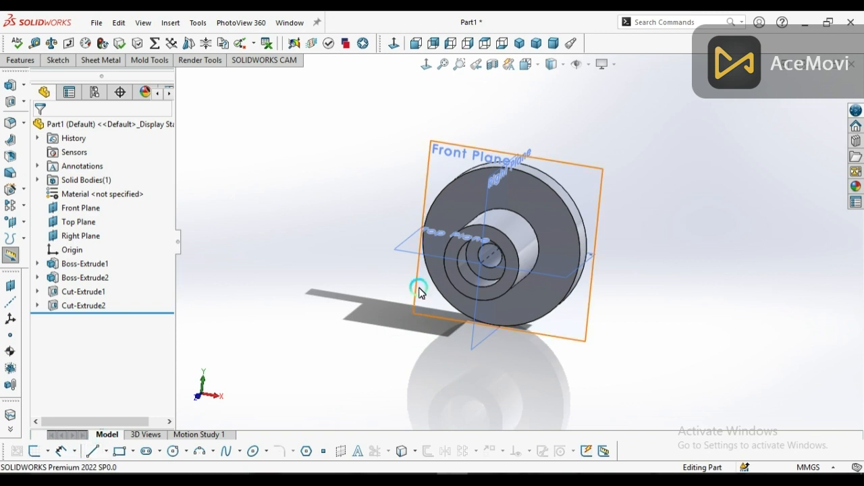
left_click(461, 196)
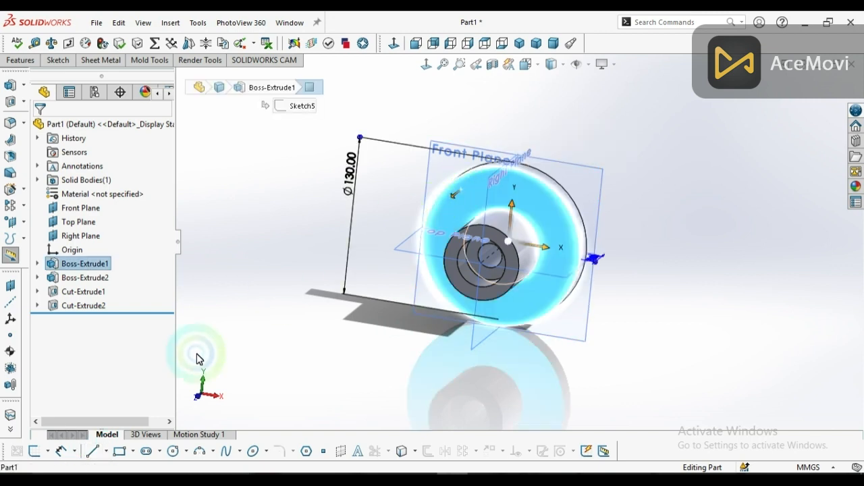
left_click(36, 452)
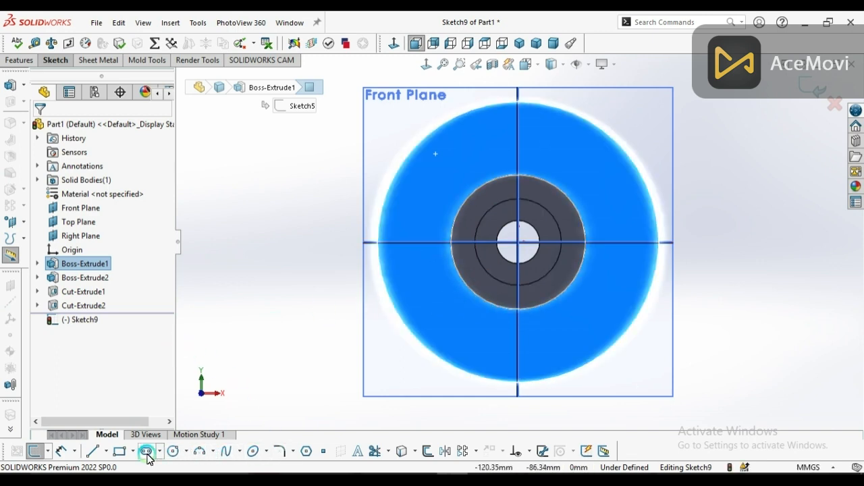
Step: Check the flange angles in the reference drawing and sketch a line from the origin diagonally up and rightward past the disc's outer edge
left_click(93, 451)
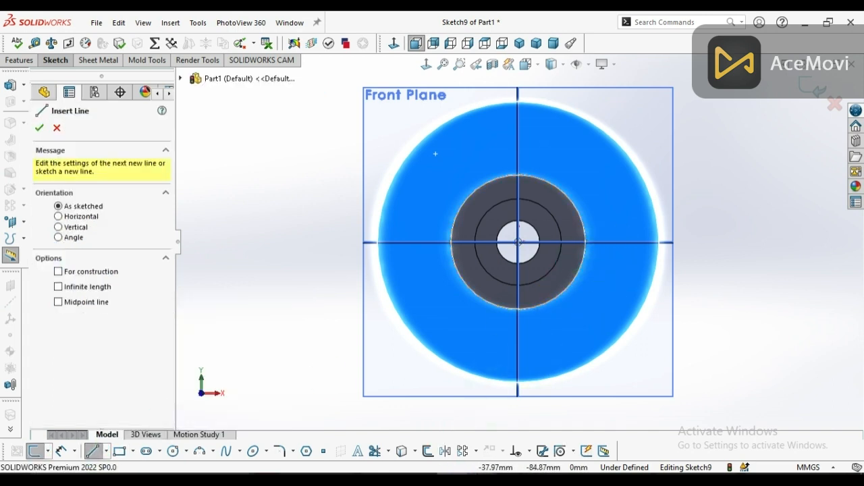
left_click(463, 475)
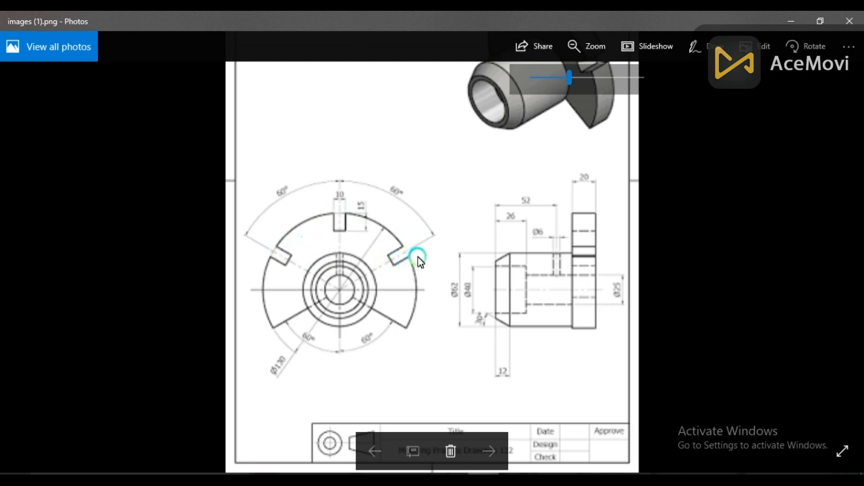
left_click(791, 23)
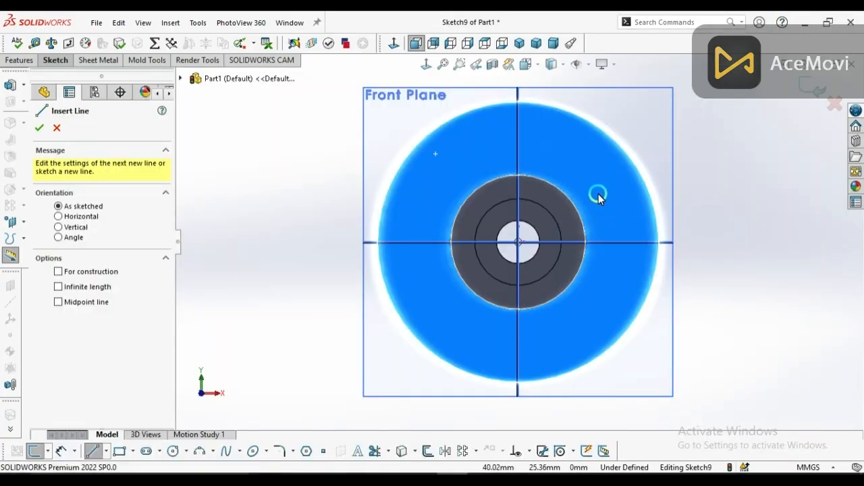
left_click(520, 243)
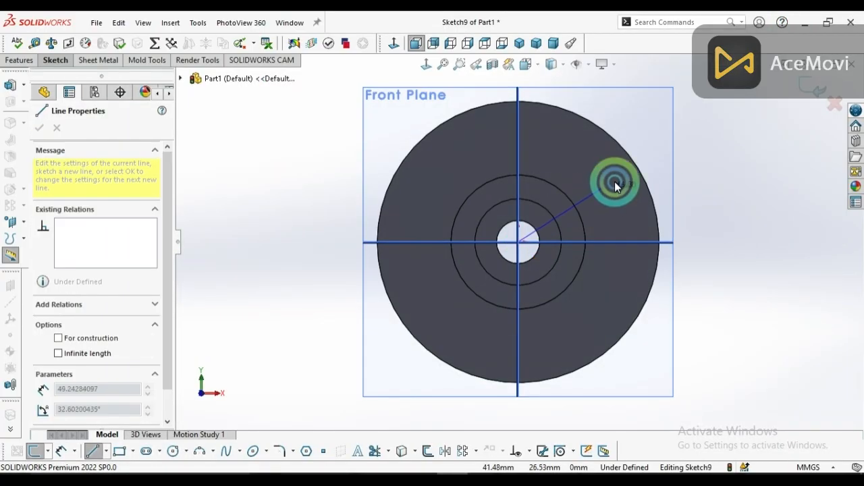
left_click(652, 152)
right_click(656, 162)
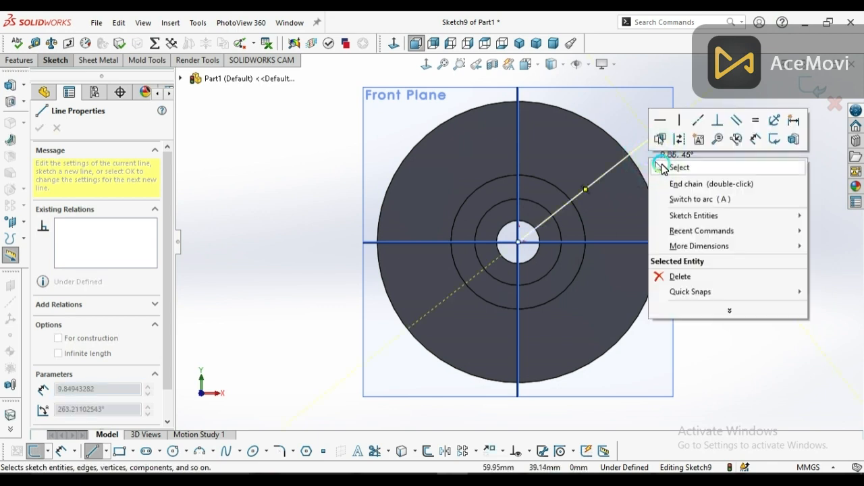
left_click(678, 167)
scroll(653, 168, "down", 2)
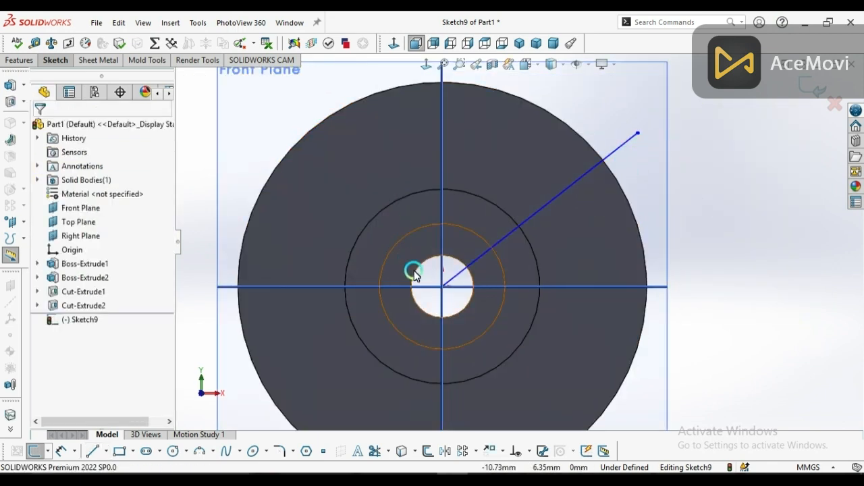
Step: Try dimensioning the diagonal line's angle from the horizontal axis at 60°
left_click(64, 452)
left_click(555, 198)
left_click(565, 286)
left_click(595, 233)
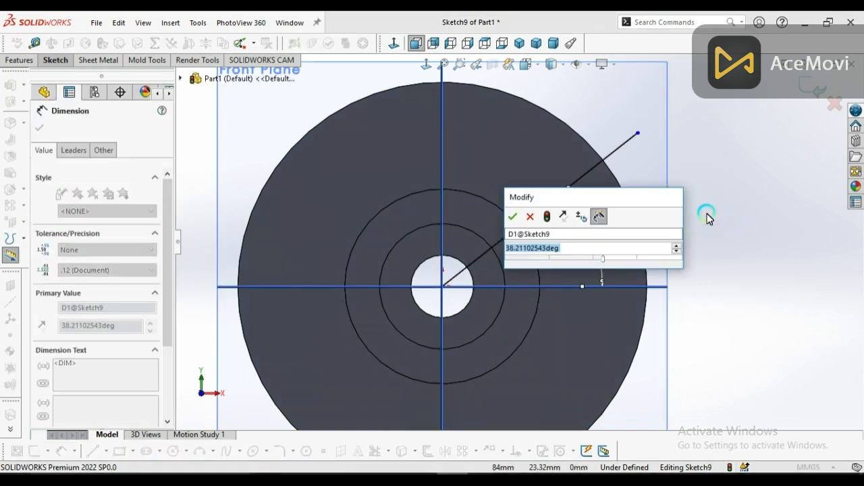
type("60")
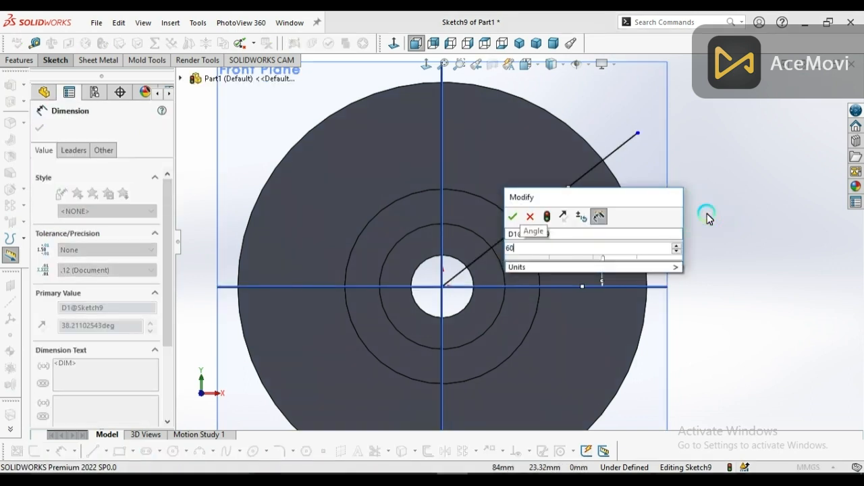
key("Return")
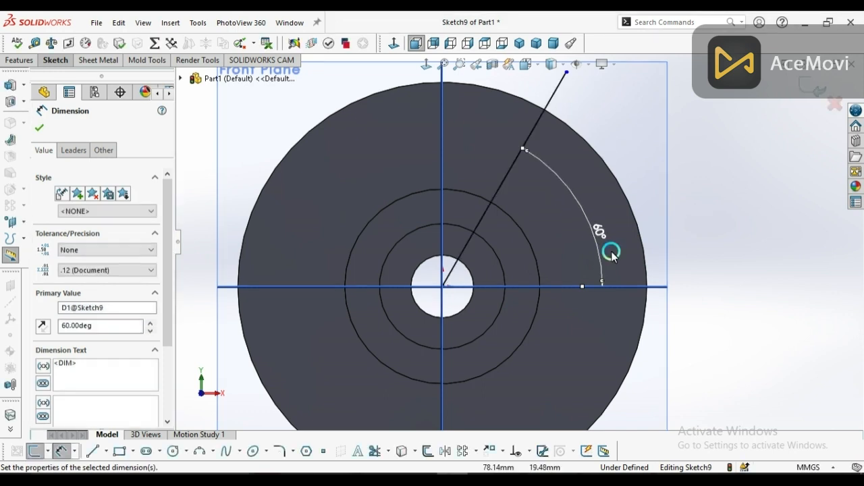
Step: Check the slot angles in the reference drawing in Photos, return to SolidWorks and undo the angle dimension from the horizontal
left_click(483, 480)
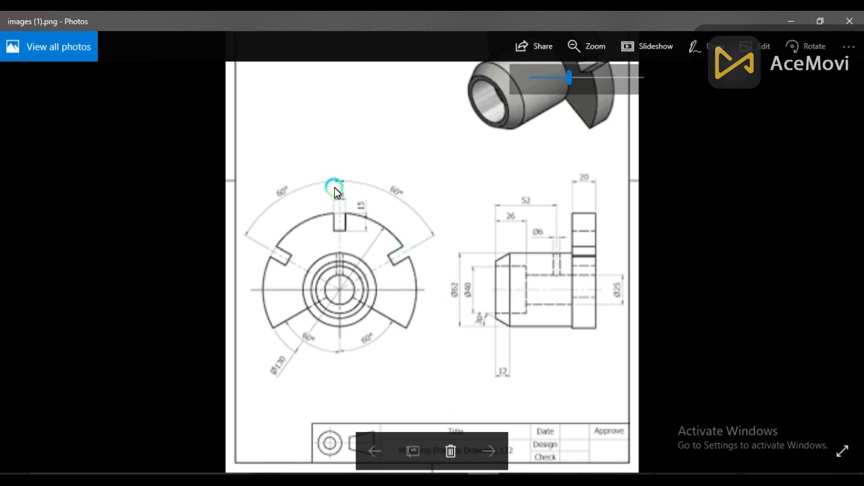
left_click(791, 21)
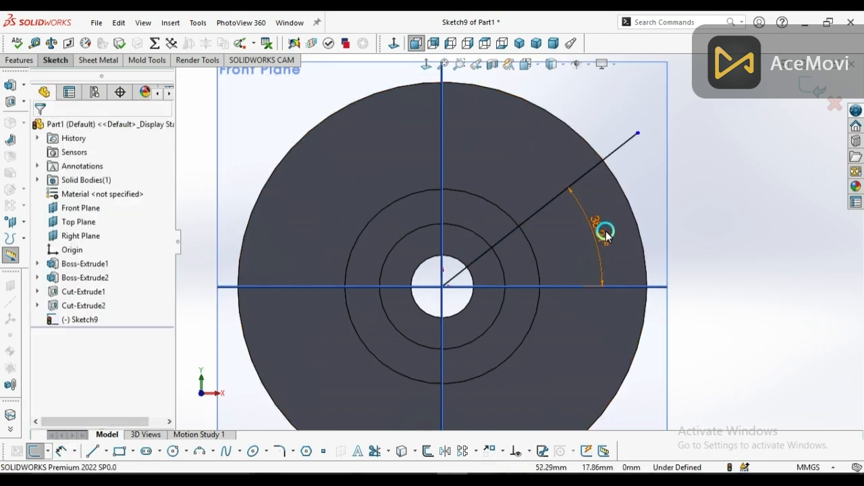
key("ctrl+z")
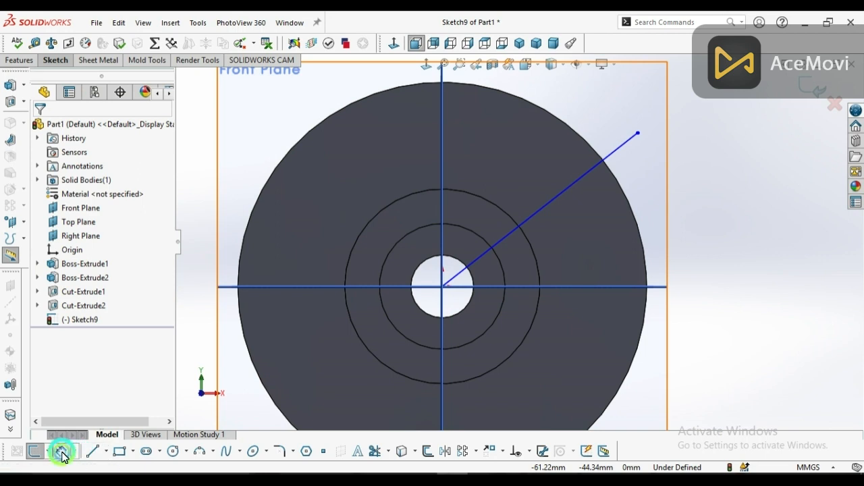
Step: Dimension the angle between the vertical axis and the diagonal line and set it to 60°
left_click(60, 451)
left_click(376, 158)
left_click(446, 127)
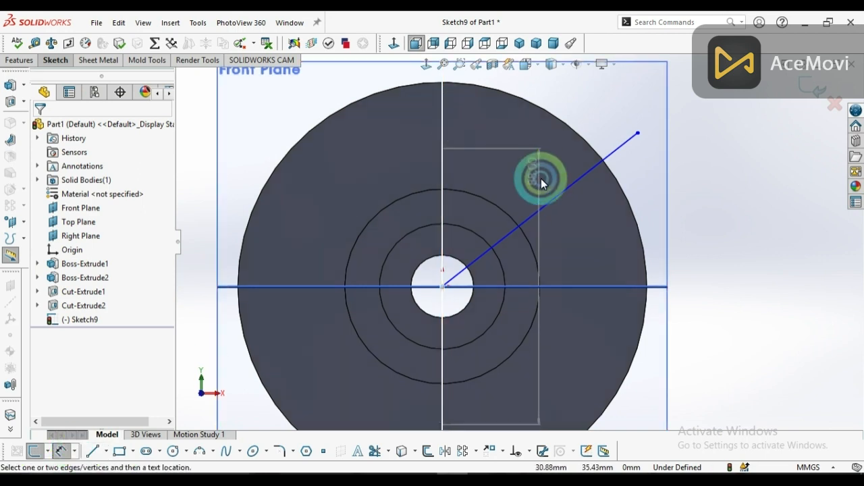
left_click(551, 198)
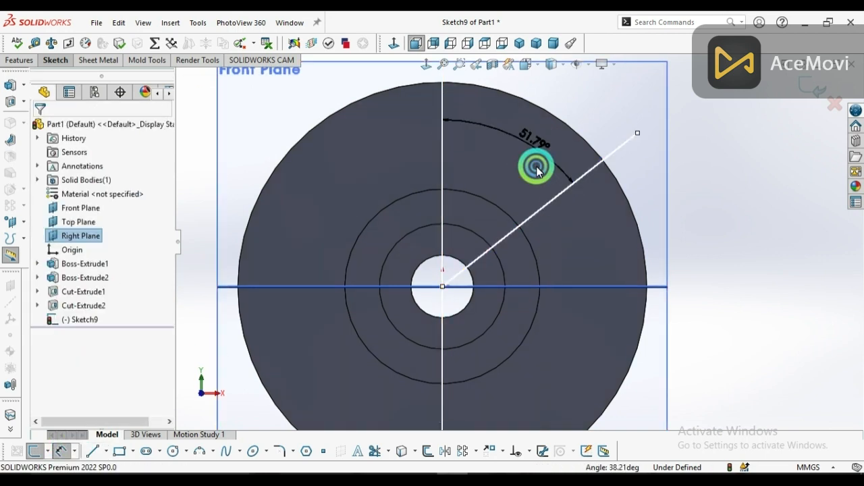
left_click(534, 172)
type("60")
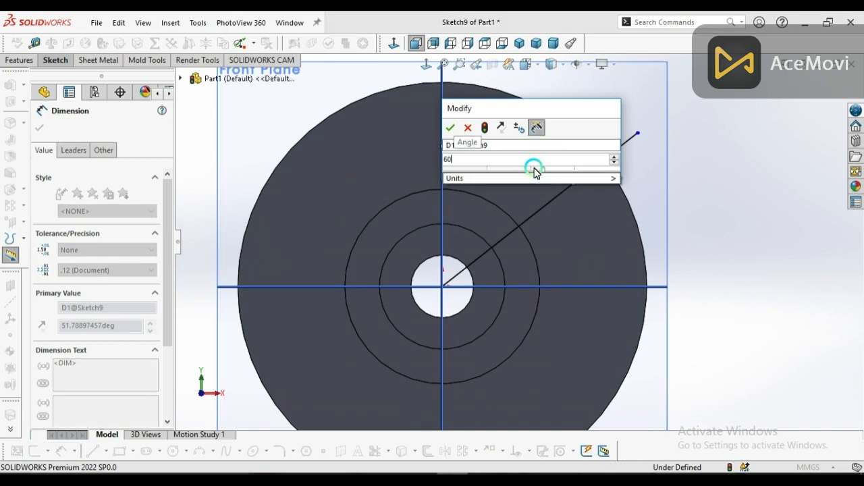
key("Return")
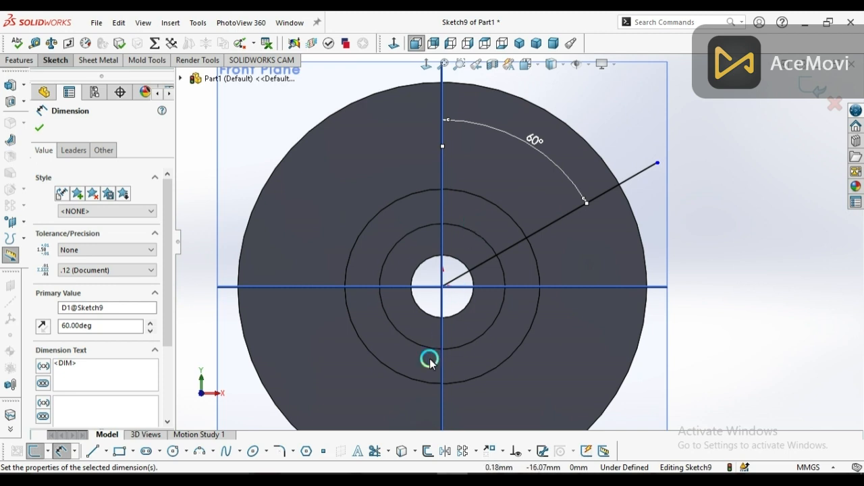
Step: Set up a bi-directional offset of the diagonal line with a distance of 5 mm
left_click(427, 451)
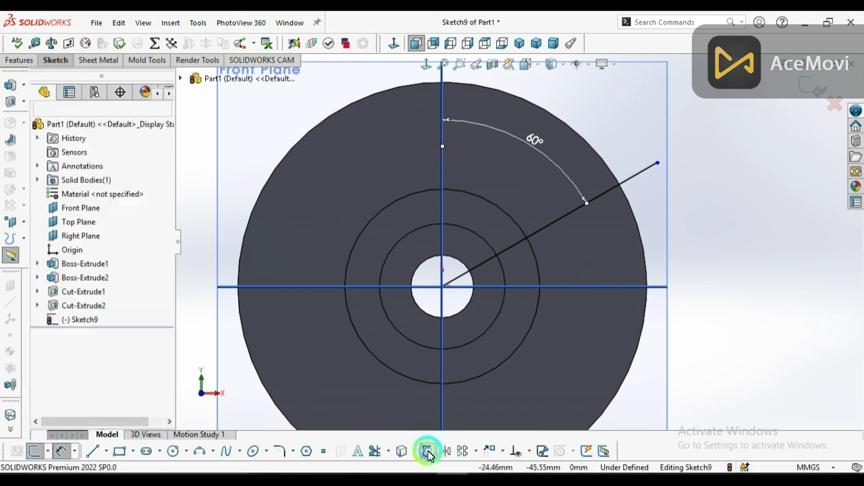
left_click(571, 216)
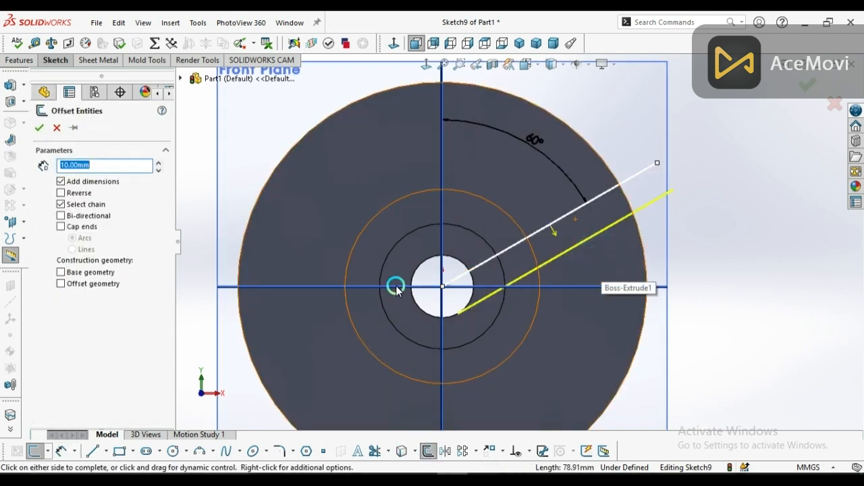
left_click(61, 216)
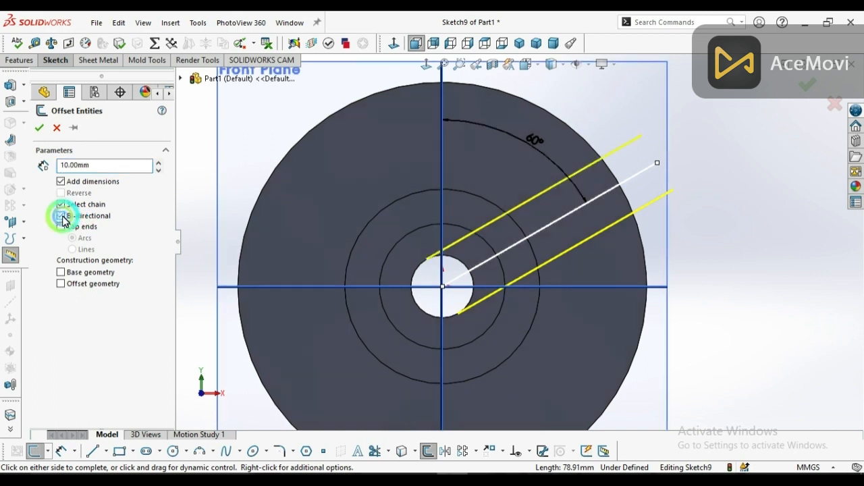
left_click(105, 166)
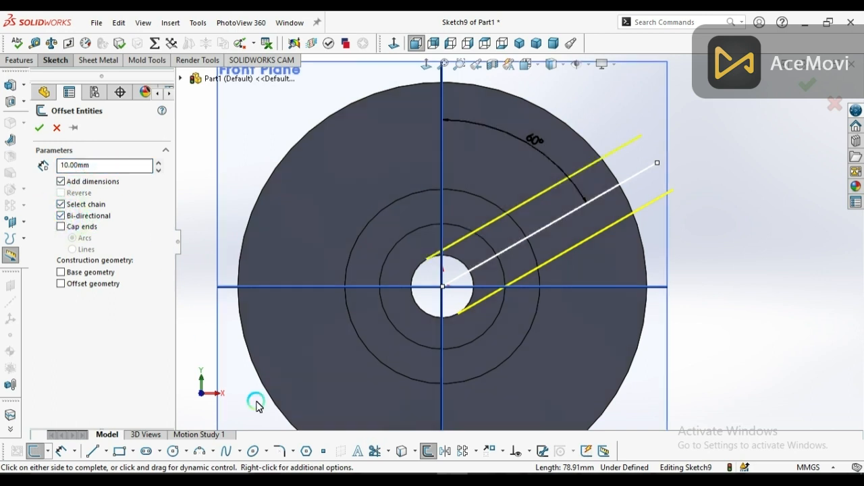
mouse_move(428, 473)
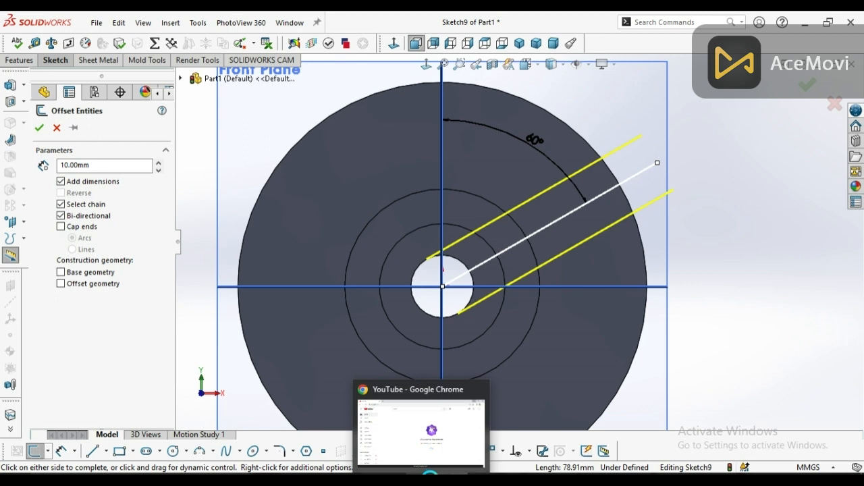
left_click(43, 167)
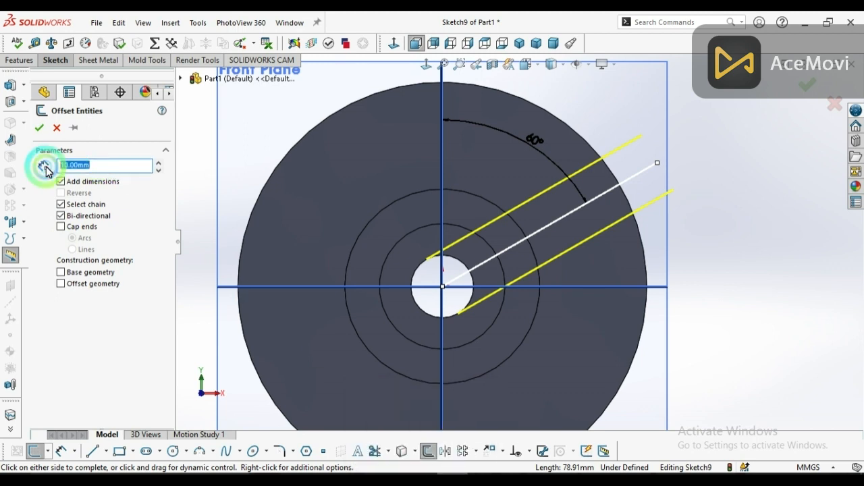
type("5")
key("Return")
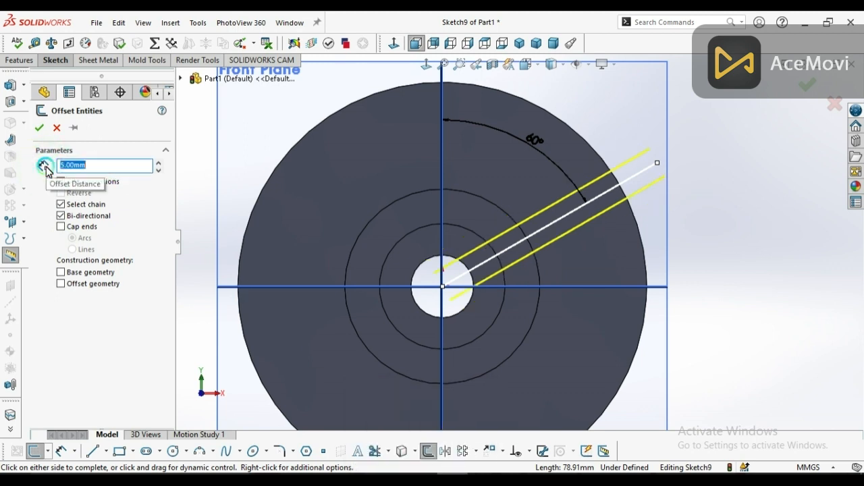
left_click(250, 335)
Step: Check the slot's width and depth in the reference drawing in Photos, return to SolidWorks and apply the bi-directional offset
left_click(488, 475)
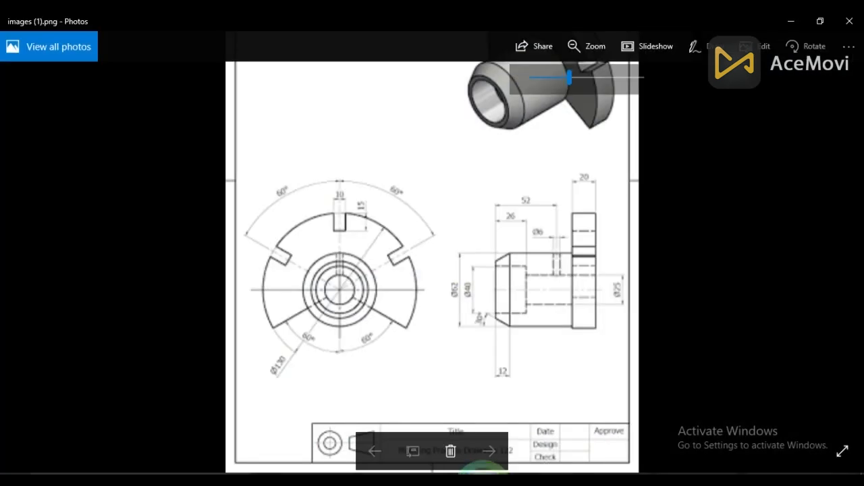
left_click(355, 236)
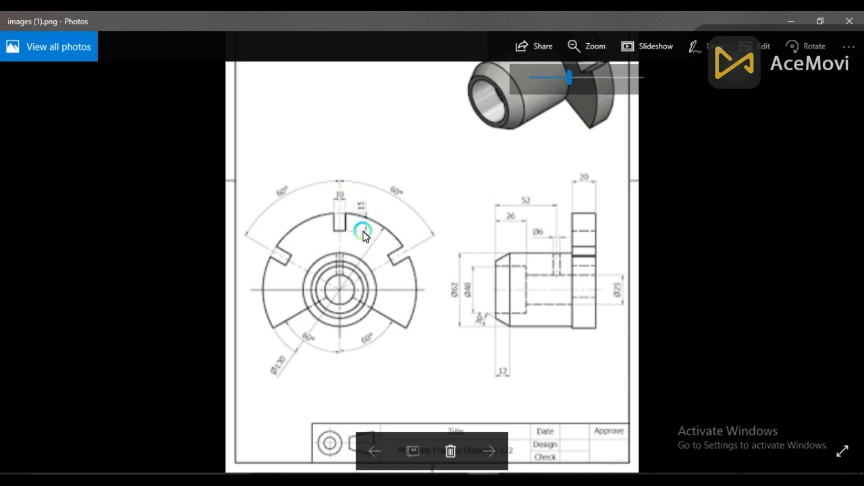
left_click(787, 24)
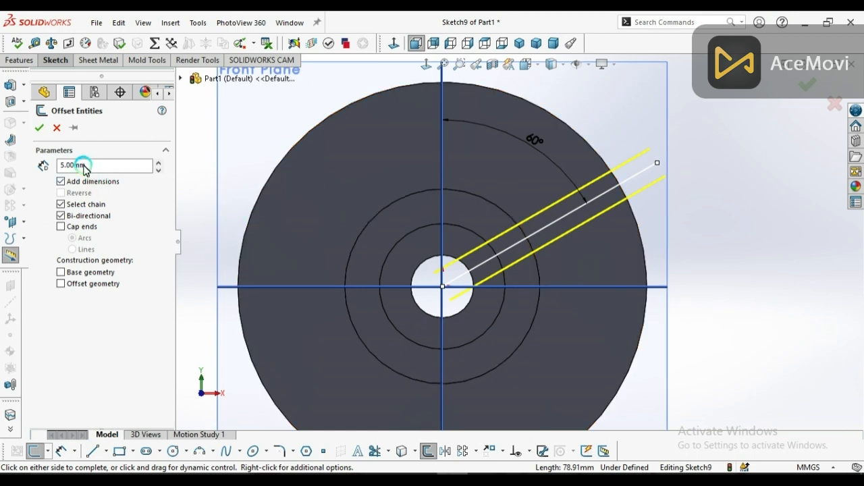
left_click(39, 131)
left_click(629, 205)
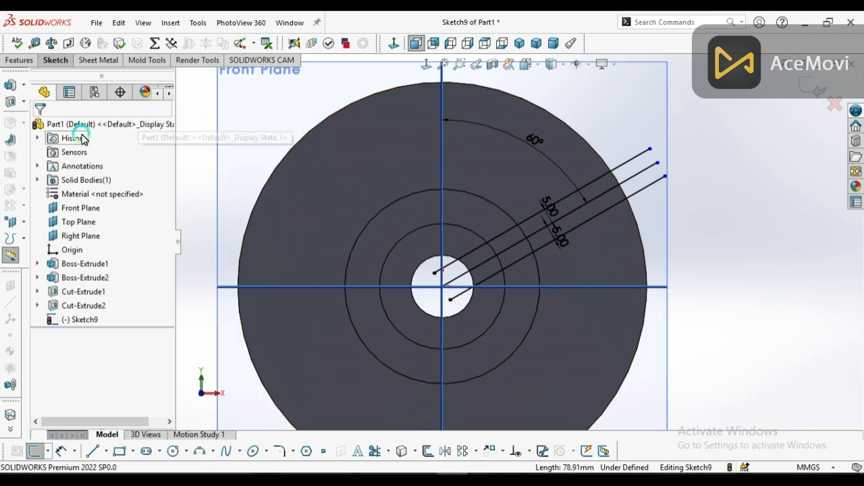
Step: Sketch a line about 10 mm long joining the points where the two offset lines cross the disc's outer edge
left_click(91, 451)
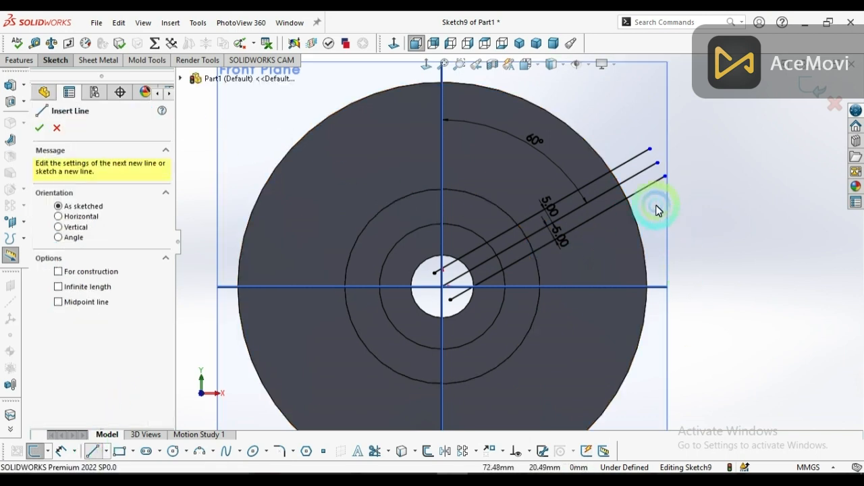
scroll(655, 204, "down", 3)
left_click(553, 155)
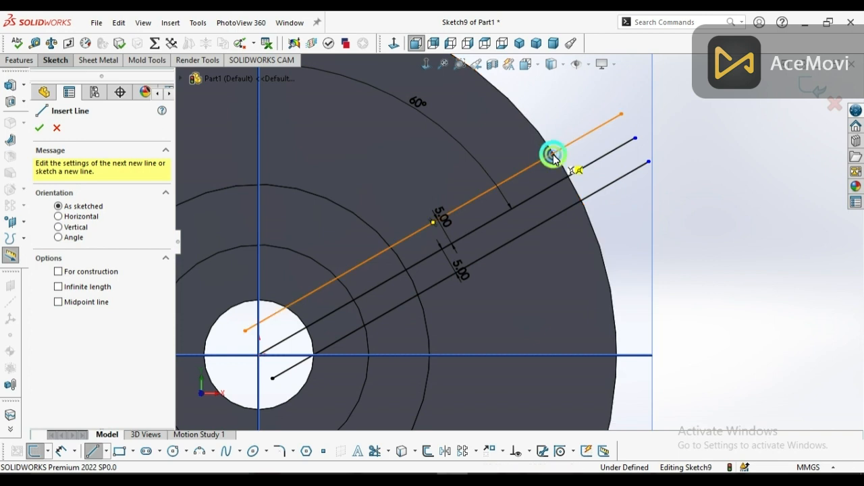
left_click(580, 199)
right_click(612, 204)
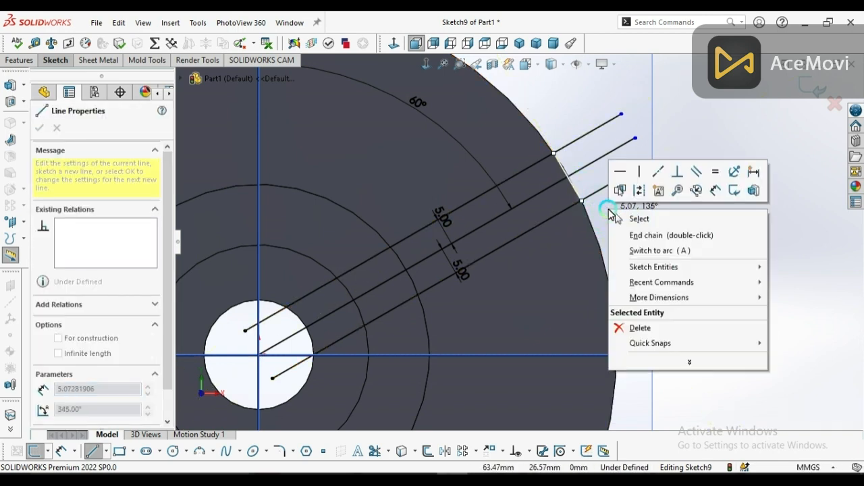
left_click(616, 216)
Step: Try to offset the short line at the disc's edge 15 mm inward in a single direction
left_click(428, 451)
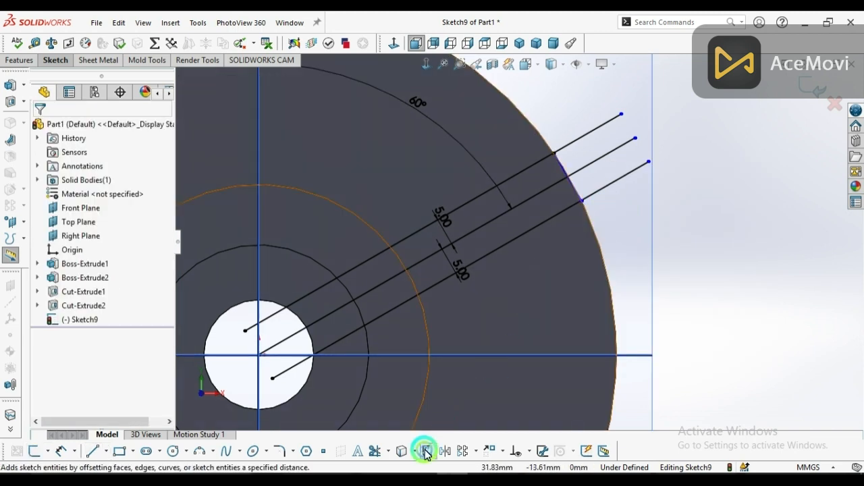
left_click(563, 170)
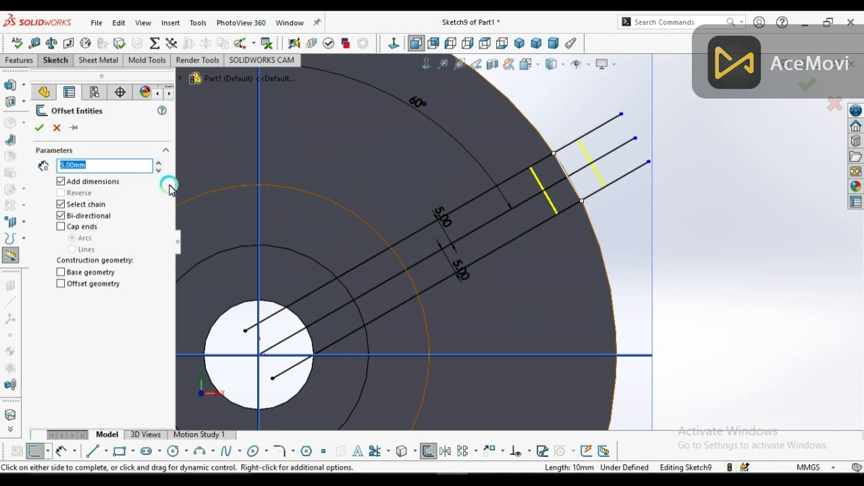
left_click(62, 216)
left_click(101, 167)
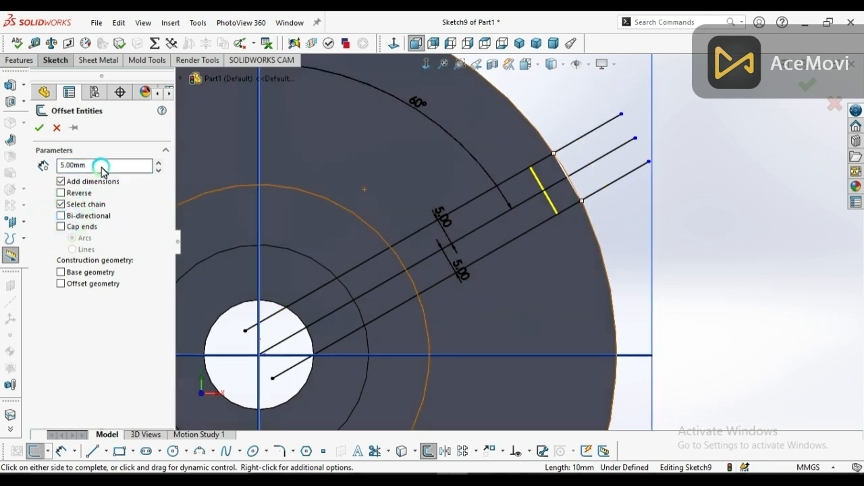
left_click(43, 165)
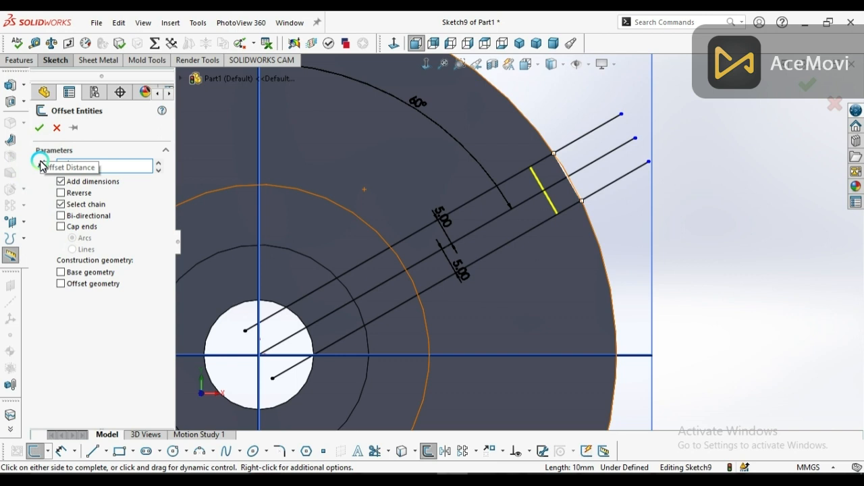
type("15")
left_click(39, 128)
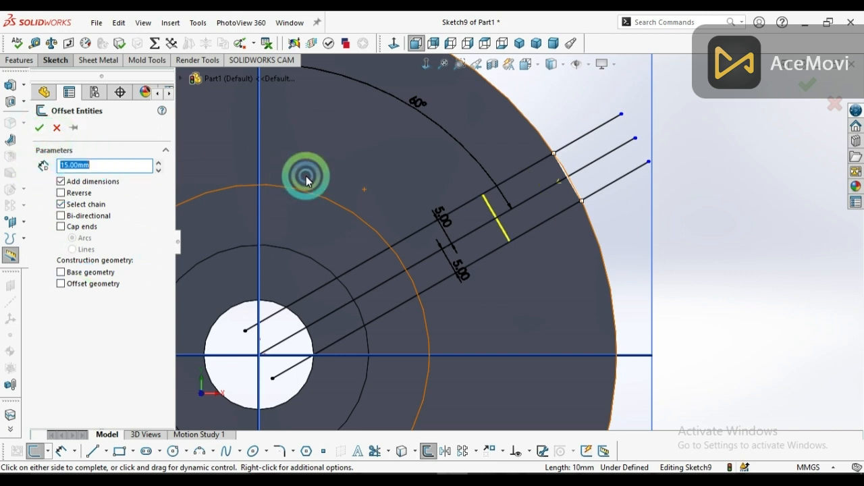
left_click(422, 253)
left_click(504, 253)
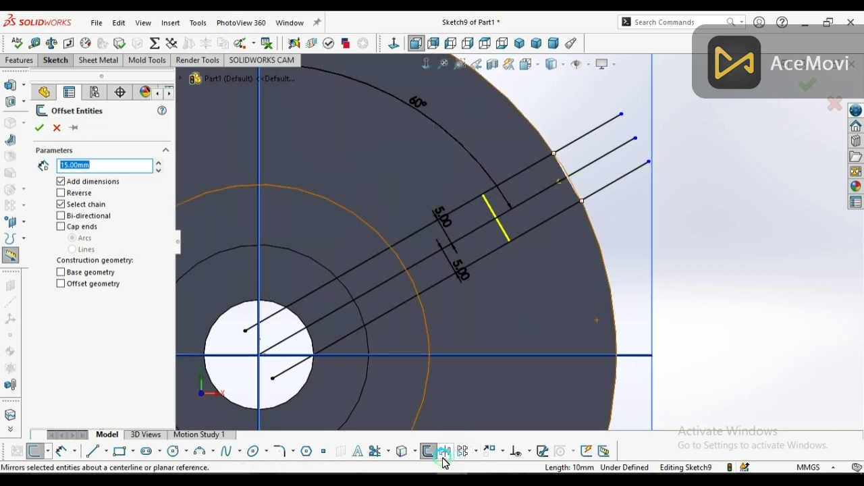
left_click(378, 451)
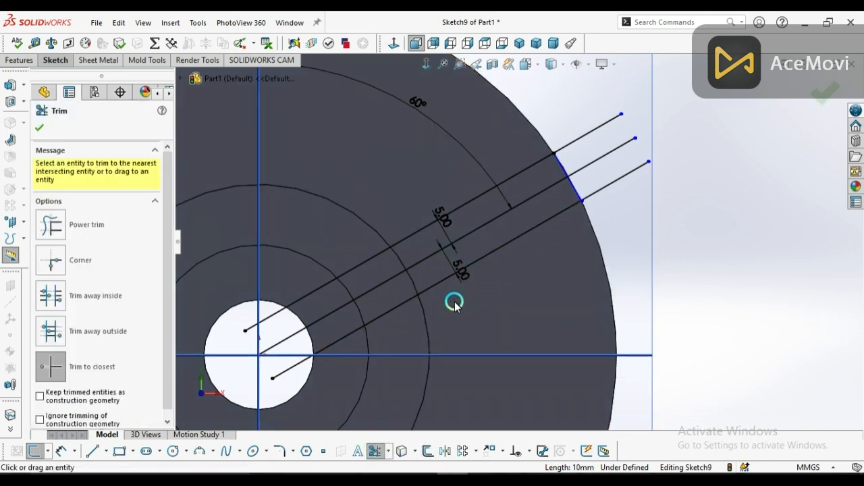
scroll(513, 250, "up", 3)
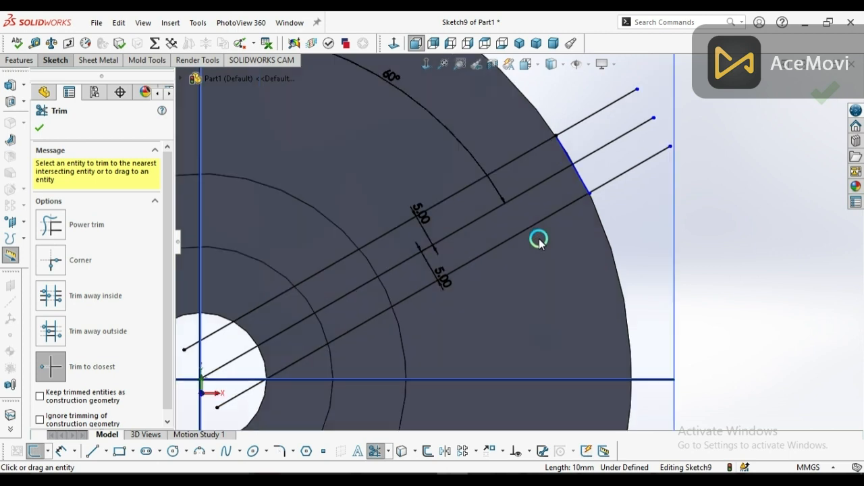
left_click(38, 130)
Step: Offset the short line at the disc's outer edge 15 mm inward, with its dimension added
scroll(531, 245, "down", 4)
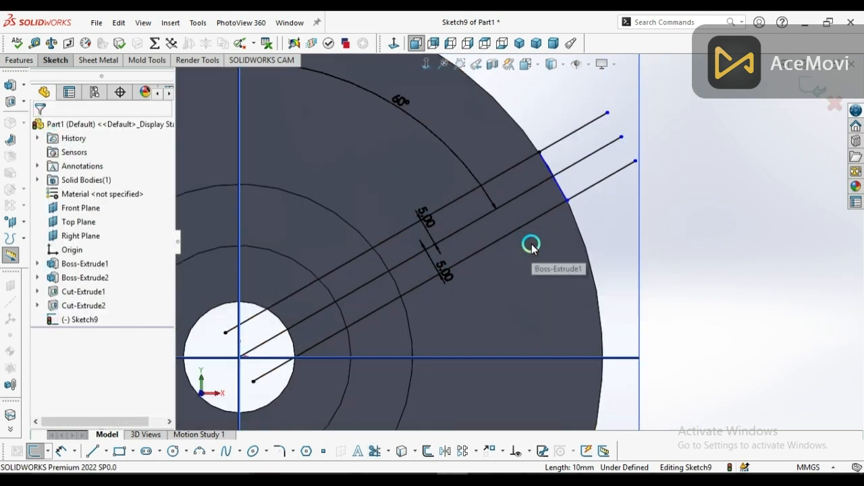
scroll(515, 288, "up", 3)
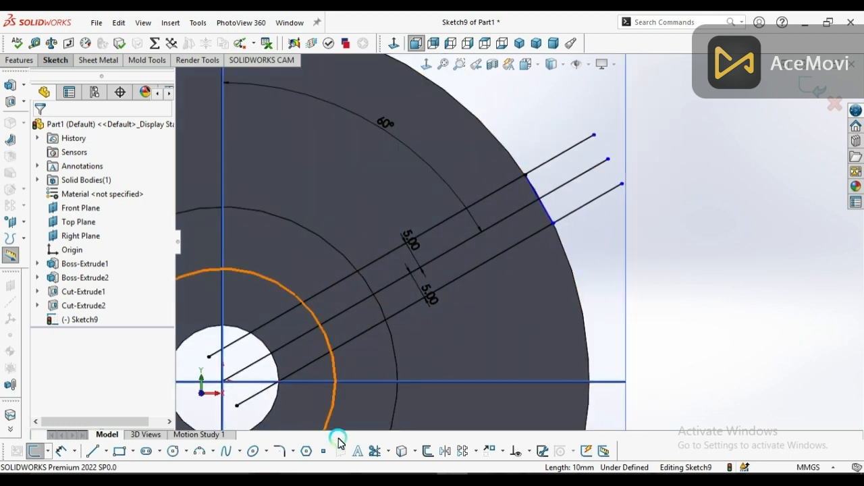
left_click(428, 451)
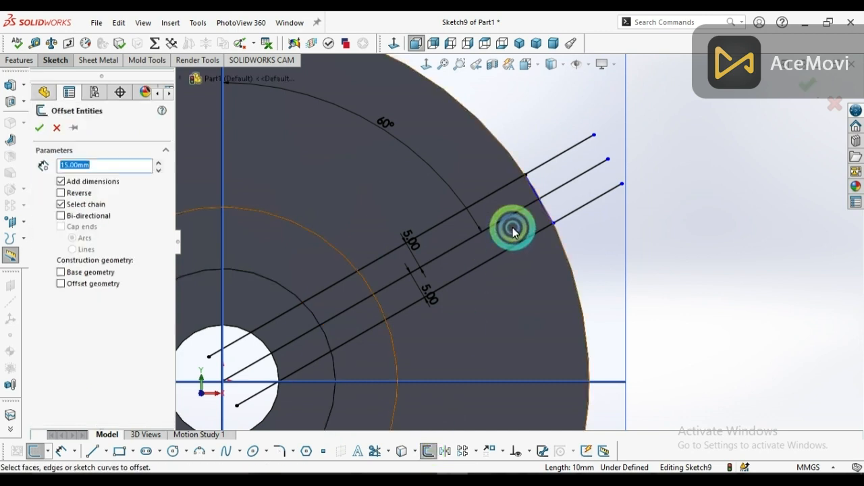
left_click(543, 212)
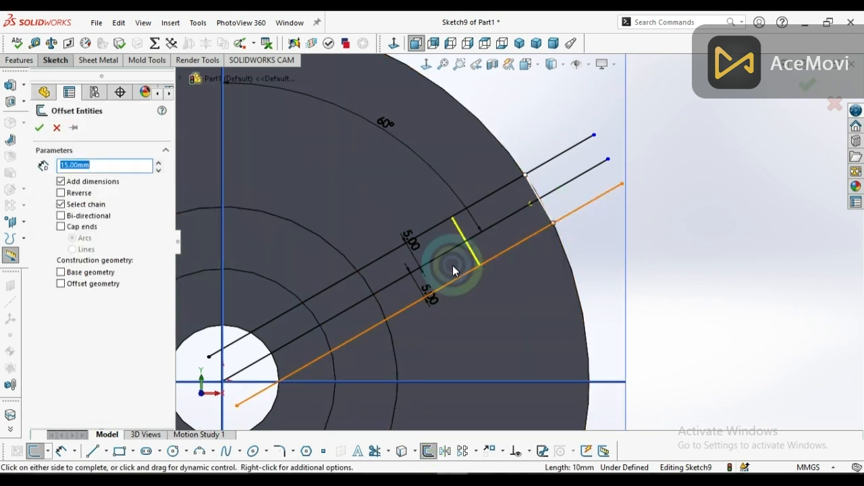
left_click(46, 130)
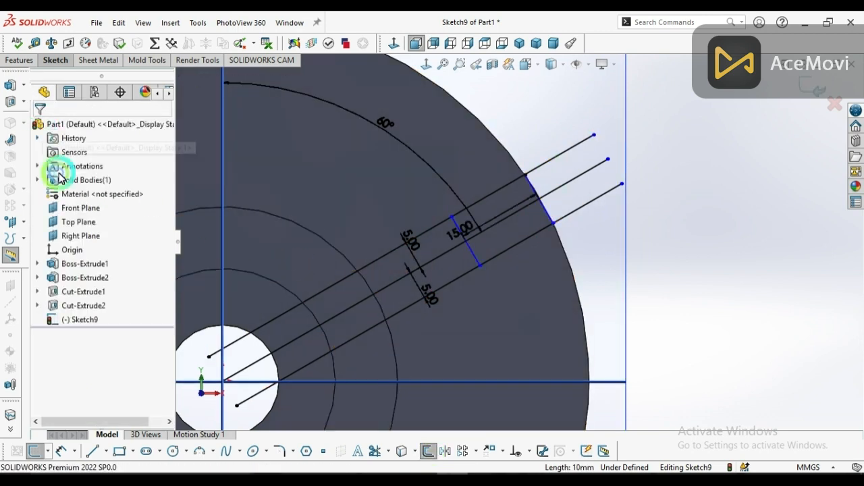
Step: Trim both 5 mm offset lines beyond the two short cross lines so that only the slot's rectangle is left between them
left_click(375, 451)
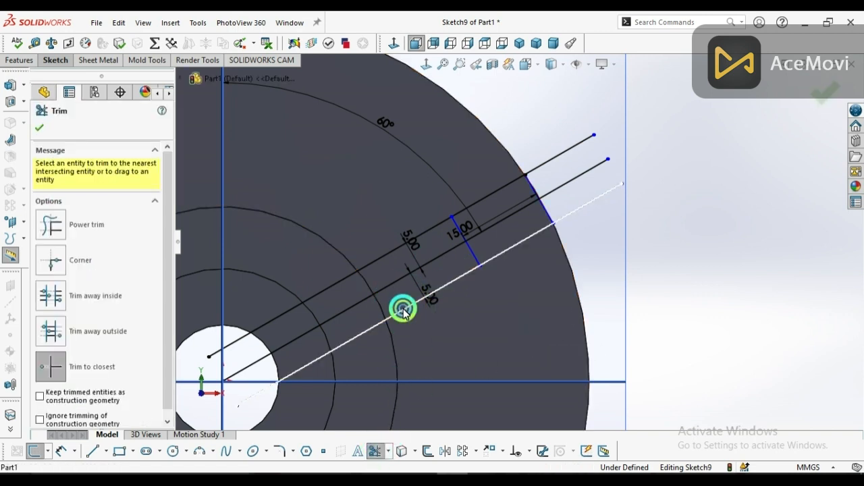
left_click(402, 308)
left_click(392, 251)
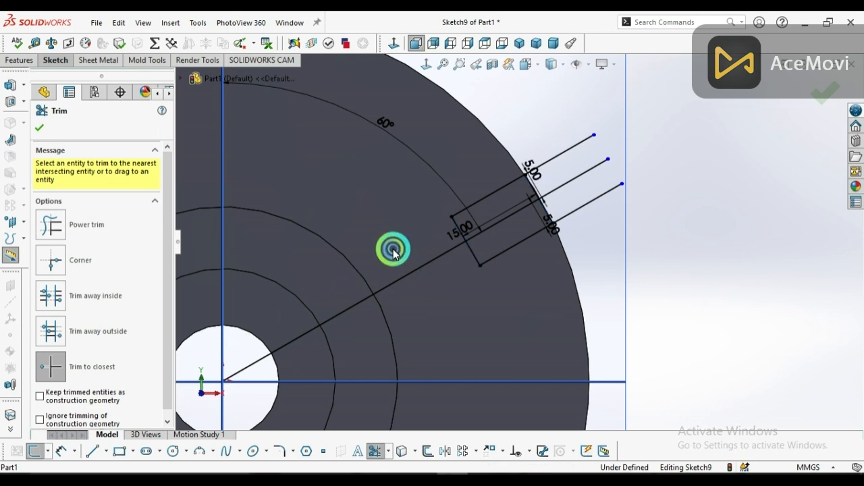
left_click(559, 156)
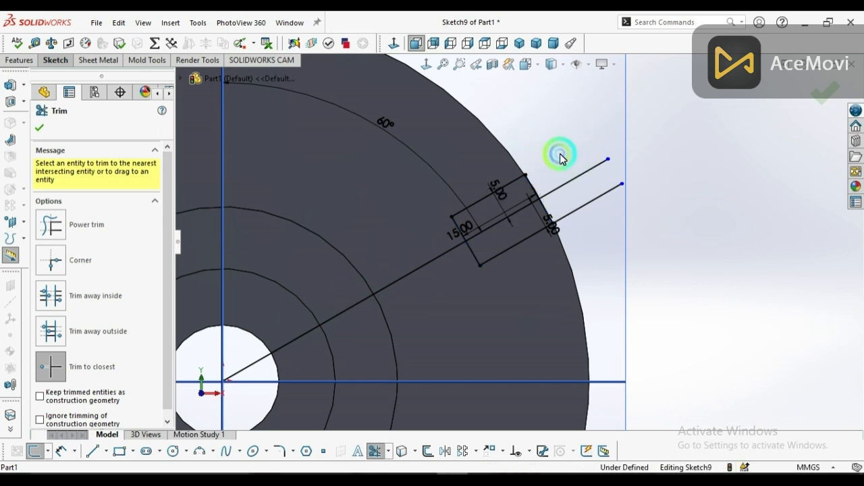
left_click(588, 210)
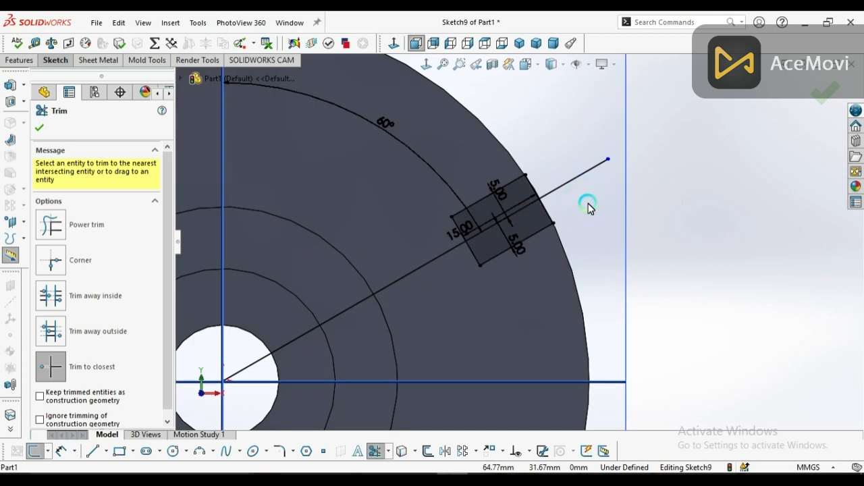
right_click(588, 208)
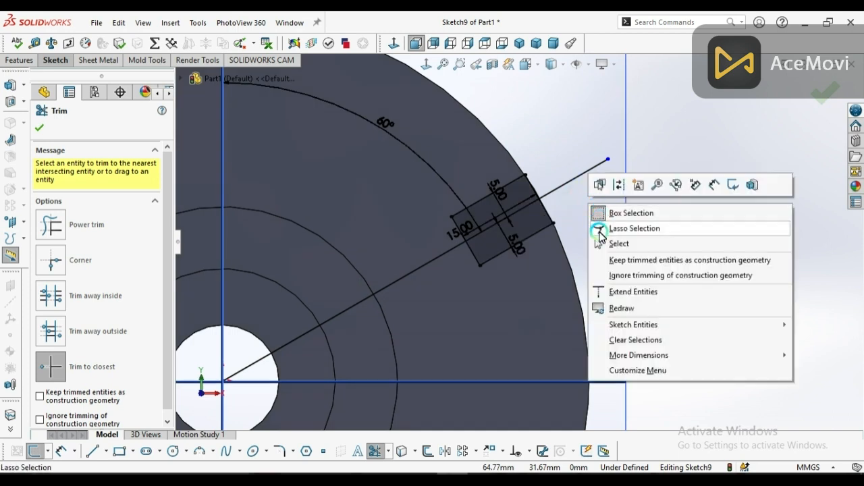
left_click(595, 243)
Step: Delete the diagonal centre line running through the slot together with its associated dimensions
left_click(570, 183)
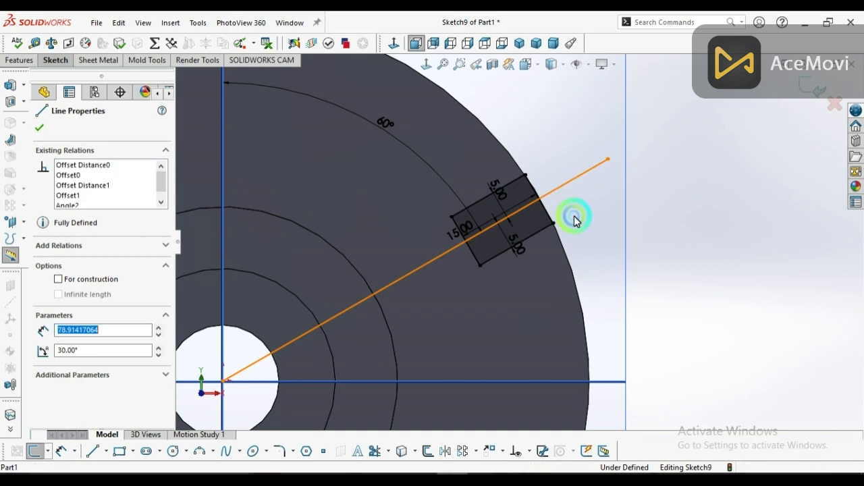
key("Delete")
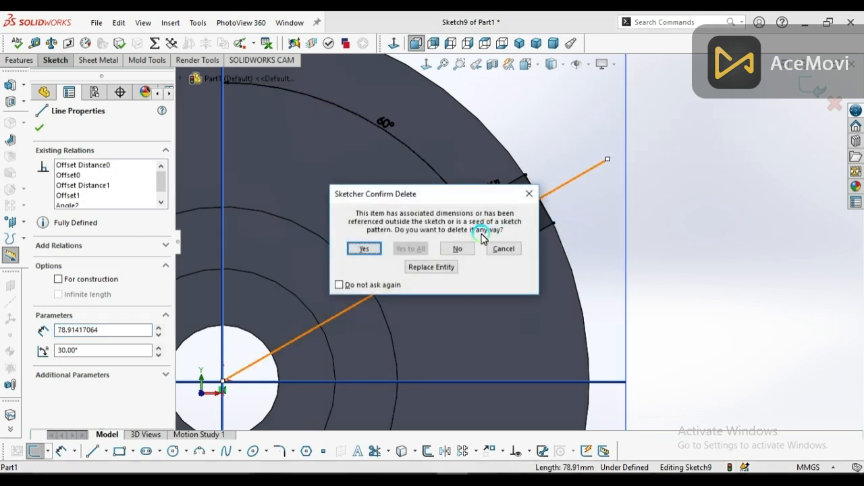
left_click(364, 250)
left_click(614, 261)
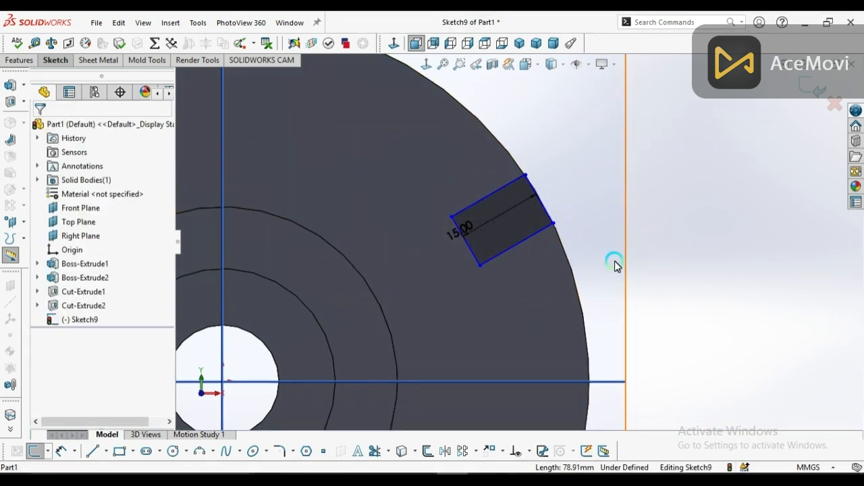
Step: Cut the slot rectangle through the flange with a blind Extruded Cut of 100 mm, keeping all bodies
scroll(616, 266, "up", 3)
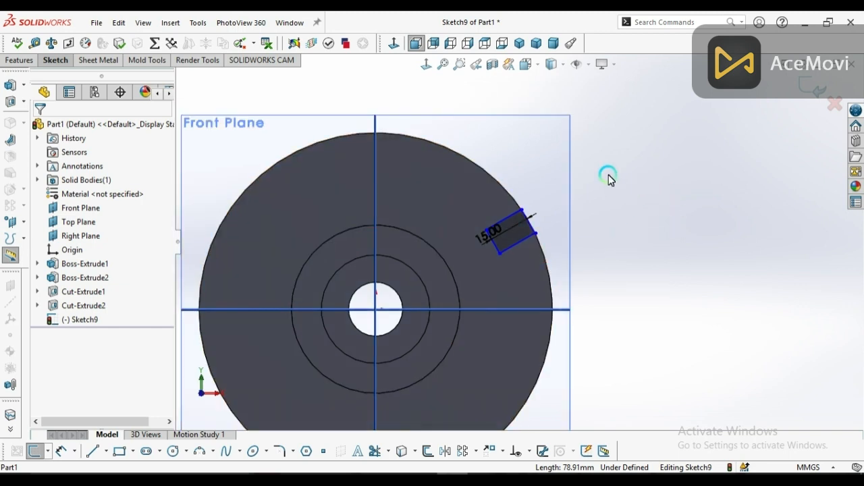
left_click(9, 101)
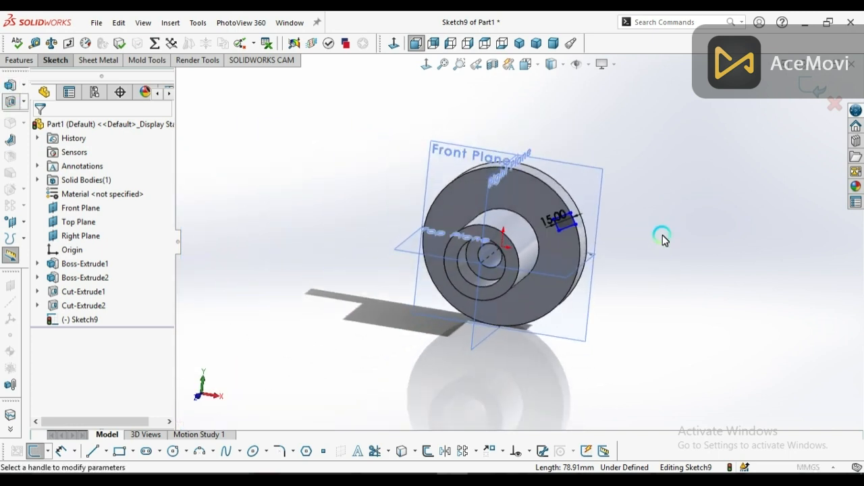
scroll(661, 191, "down", 2)
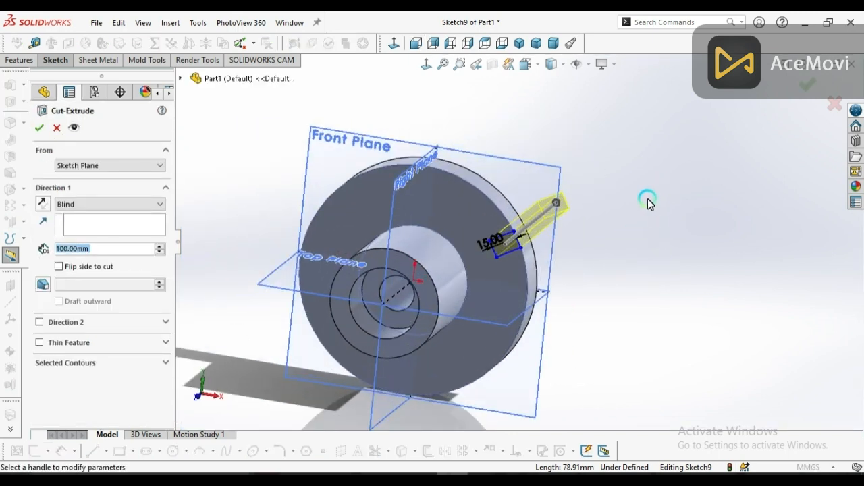
left_click(807, 85)
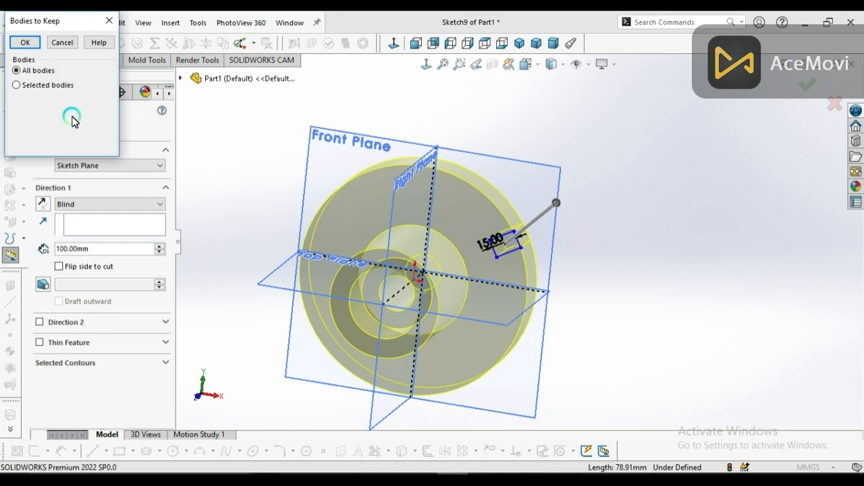
left_click(25, 45)
left_click(518, 246)
scroll(519, 244, "down", 3)
mouse_move(514, 238)
middle_mouse_down()
mouse_move(533, 208)
mouse_move(533, 227)
mouse_move(511, 237)
mouse_move(521, 236)
middle_mouse_up()
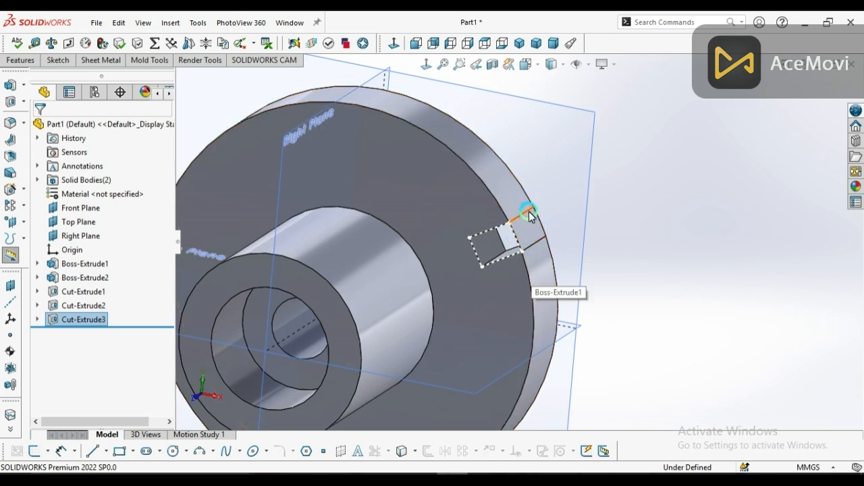
Step: Reopen the slot cut's sketch for editing and examine the slot's outer line against the disc's curved rim
left_click(37, 320)
left_click(80, 333)
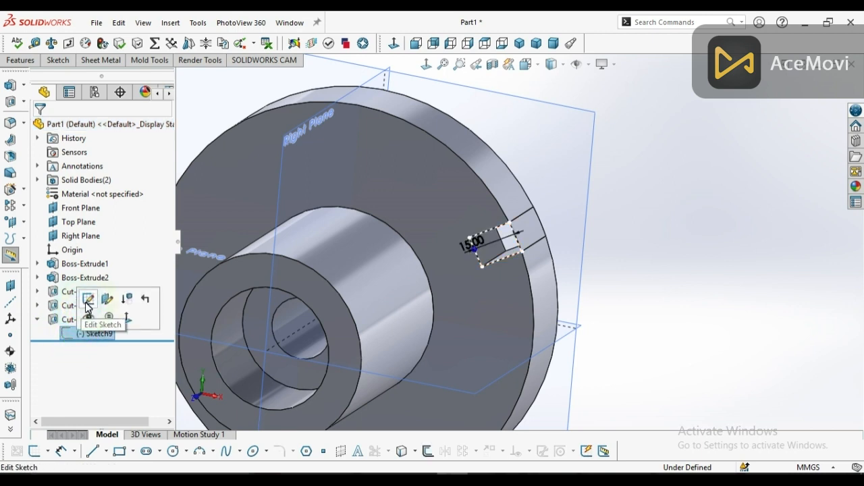
left_click(87, 307)
scroll(658, 192, "down", 3)
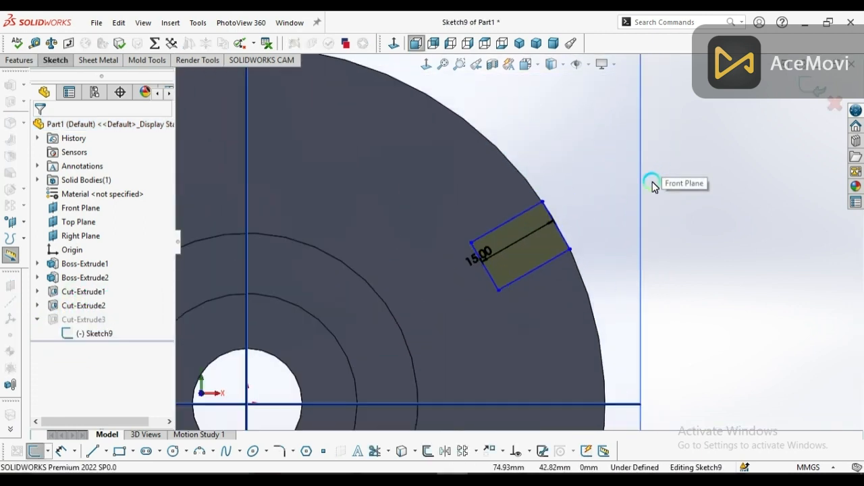
scroll(653, 187, "down", 2)
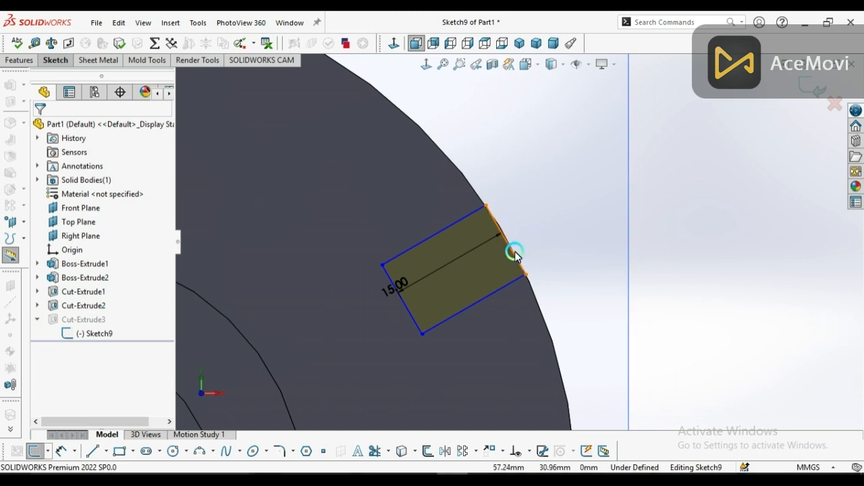
left_click(534, 248)
left_click(548, 235)
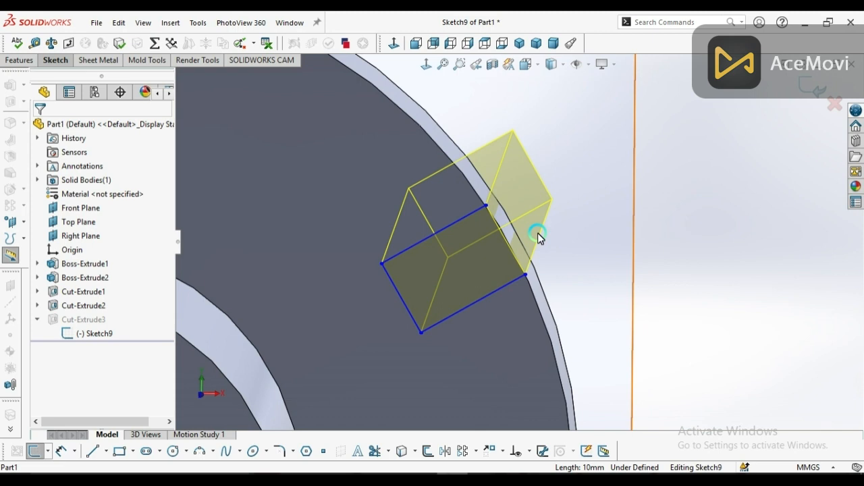
left_click(590, 227)
scroll(590, 244, "down", 2)
mouse_move(585, 248)
middle_mouse_down()
mouse_move(565, 250)
mouse_move(585, 246)
middle_mouse_up()
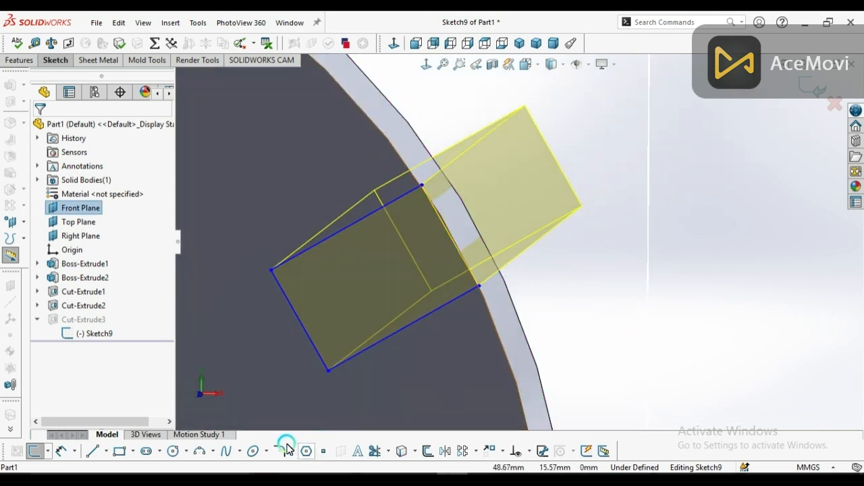
Step: Sketch two connected lines joining the slot's outer corners through a point outside the disc's rim, the second about 6.1 mm long, and exit the sketch
left_click(91, 452)
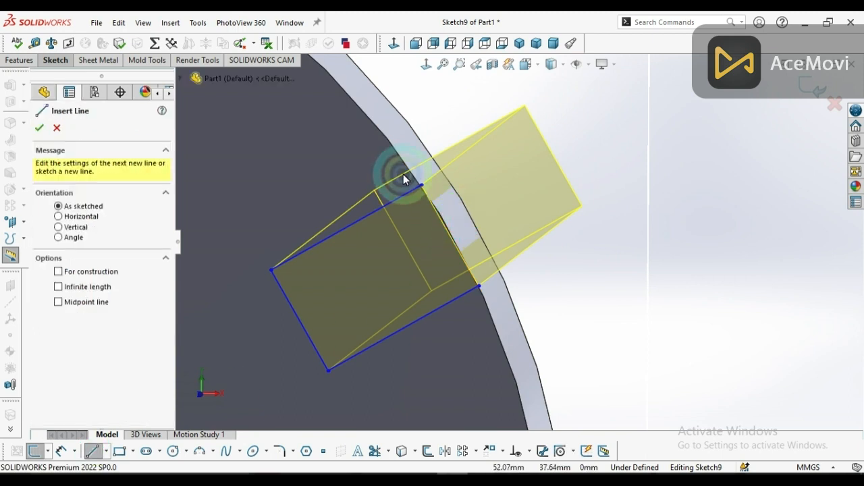
left_click(427, 67)
scroll(627, 169, "down", 4)
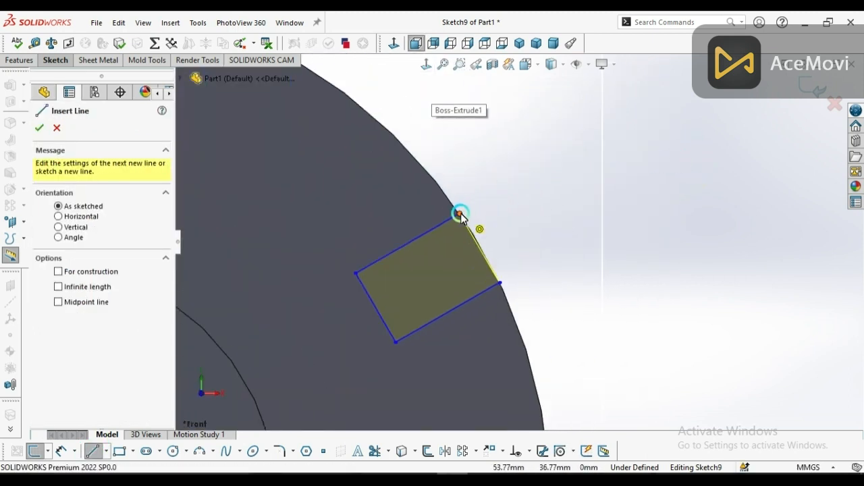
left_click(460, 215)
left_click(510, 234)
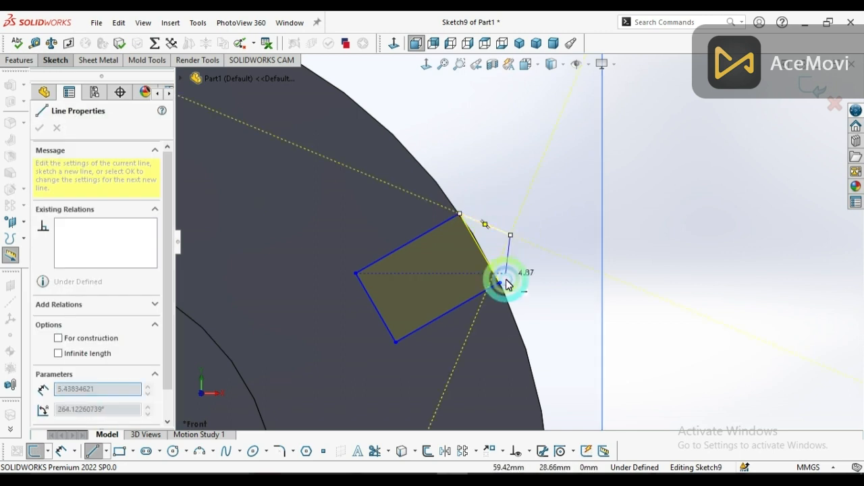
double_click(505, 258)
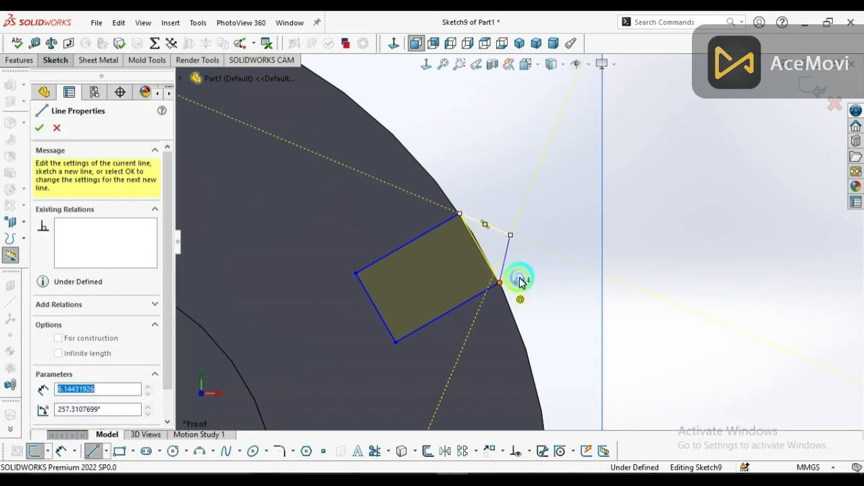
right_click(552, 188)
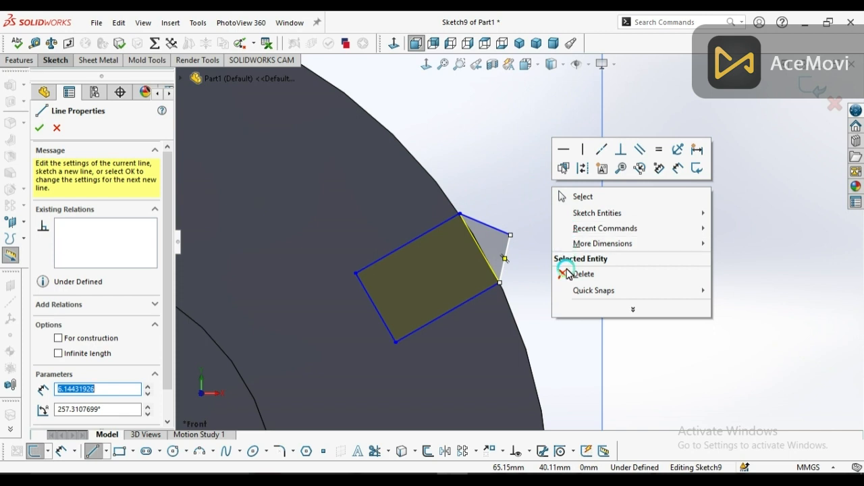
left_click(568, 197)
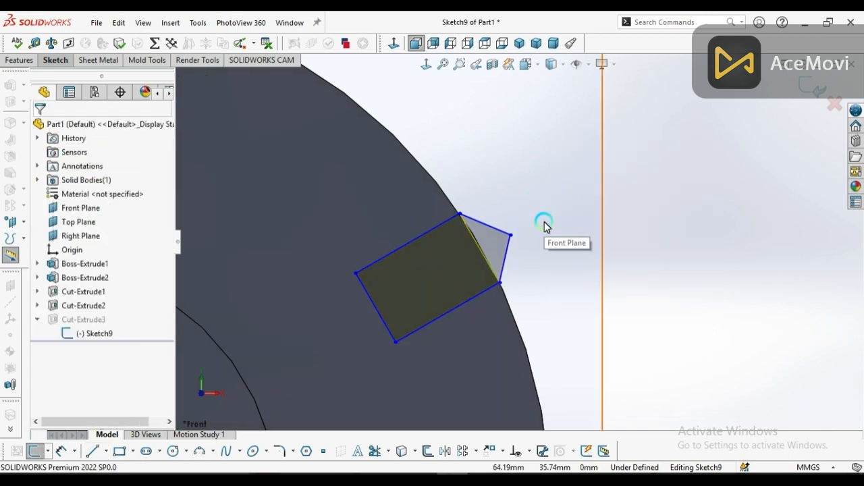
left_click(815, 88)
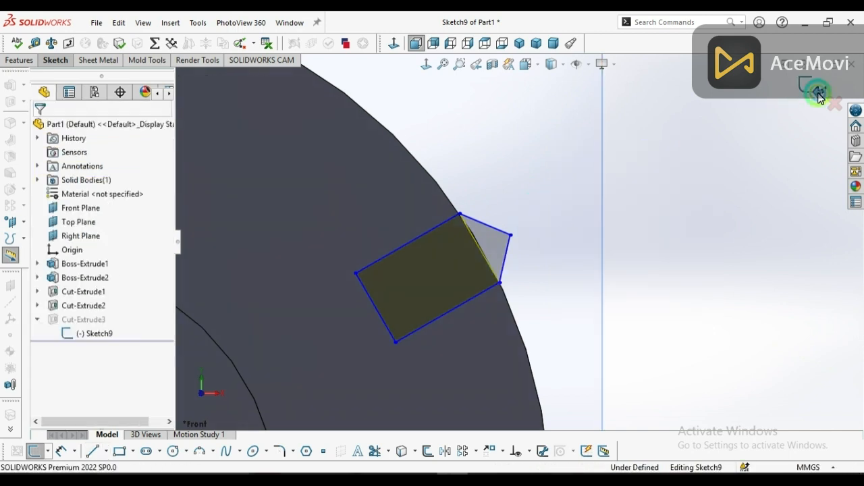
scroll(625, 245, "up", 7)
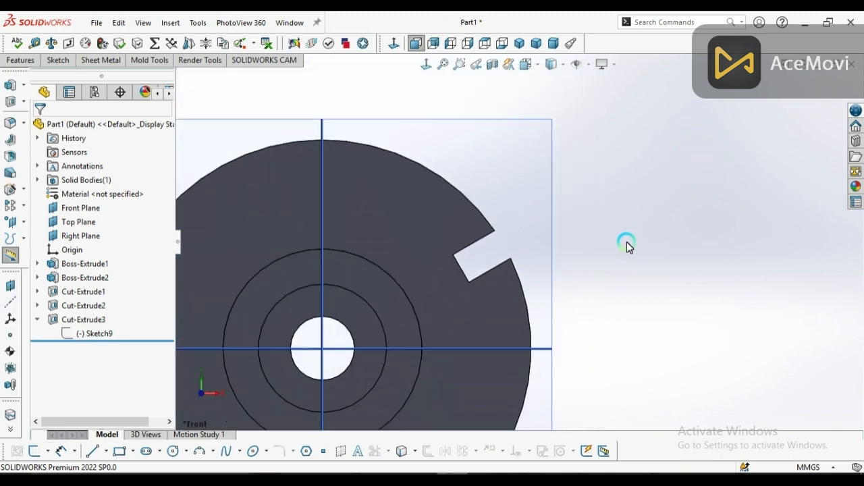
middle_click_drag(613, 253, 611, 282)
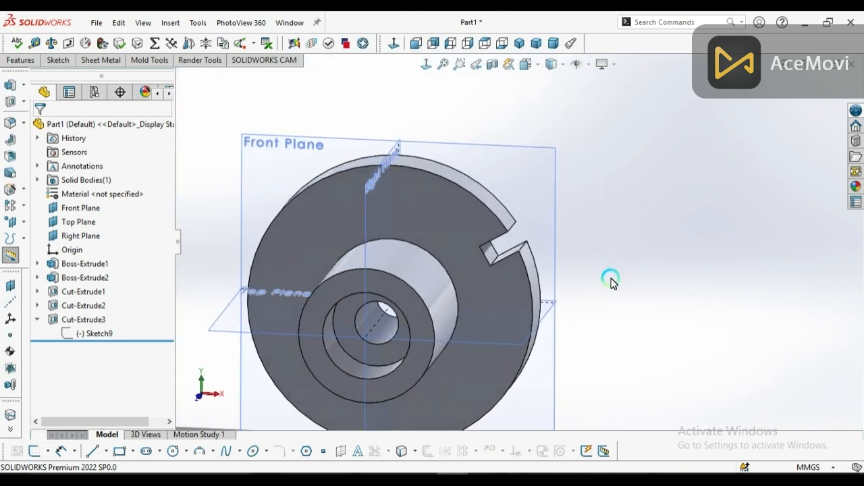
Step: Start an equally spaced circular pattern of the slot cut about the central bore's cylindrical face, with 3 instances
left_click(82, 319)
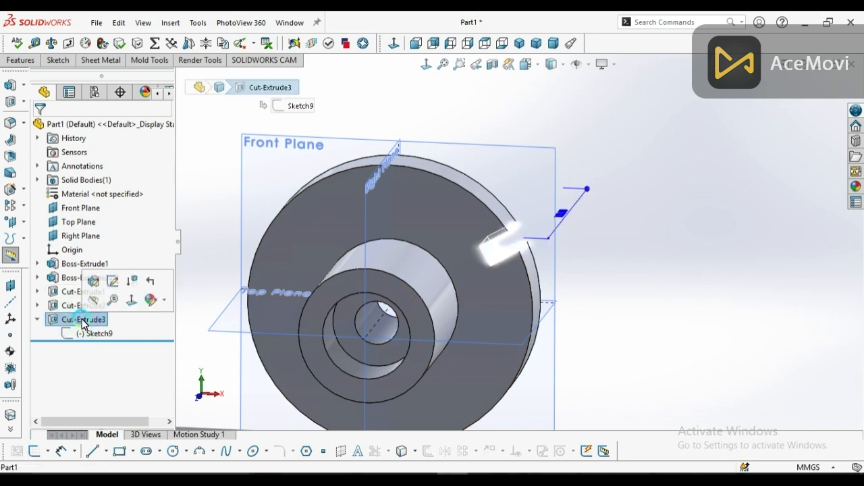
left_click(19, 60)
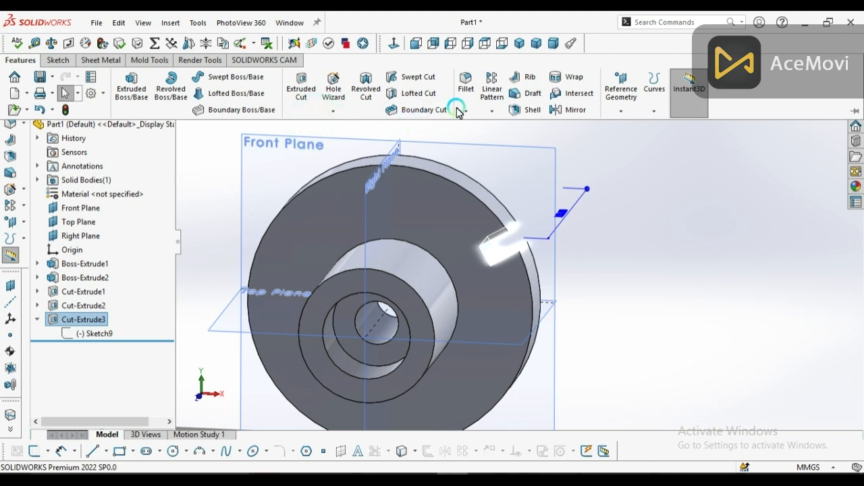
left_click(492, 110)
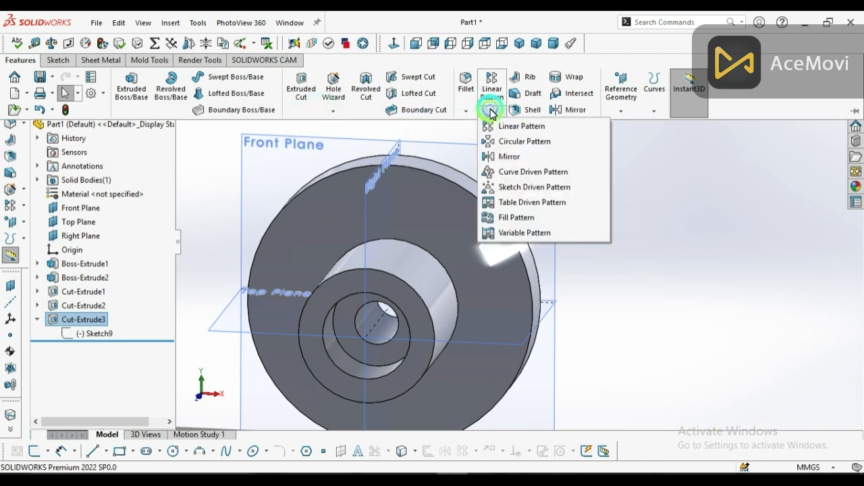
left_click(493, 143)
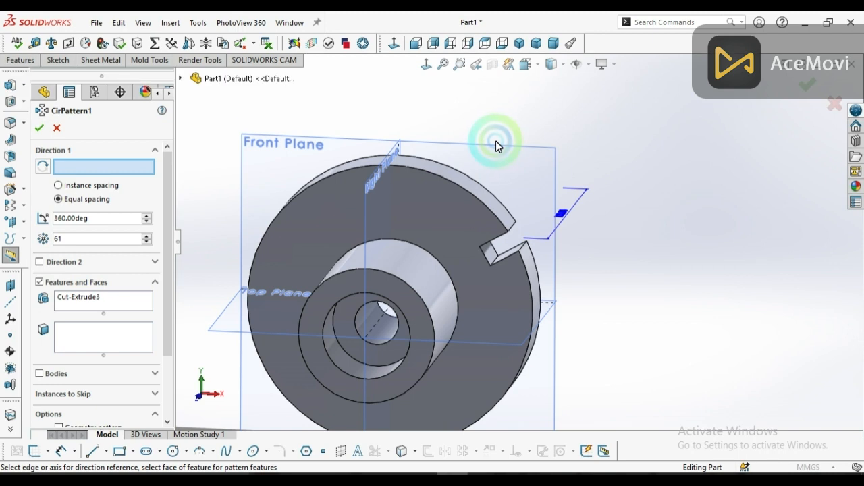
left_click(114, 172)
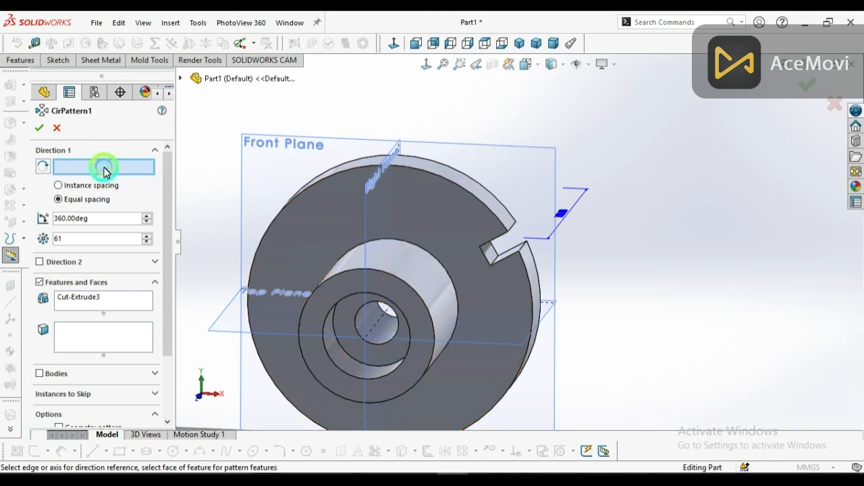
left_click(369, 324)
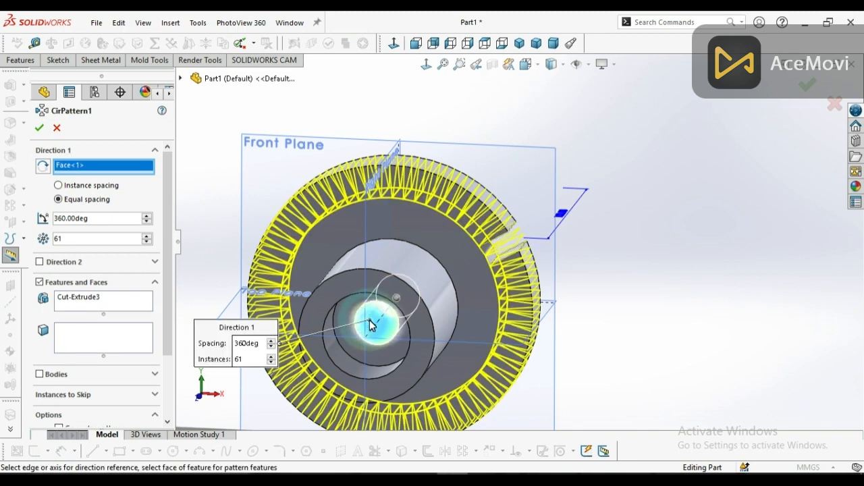
left_click(167, 235)
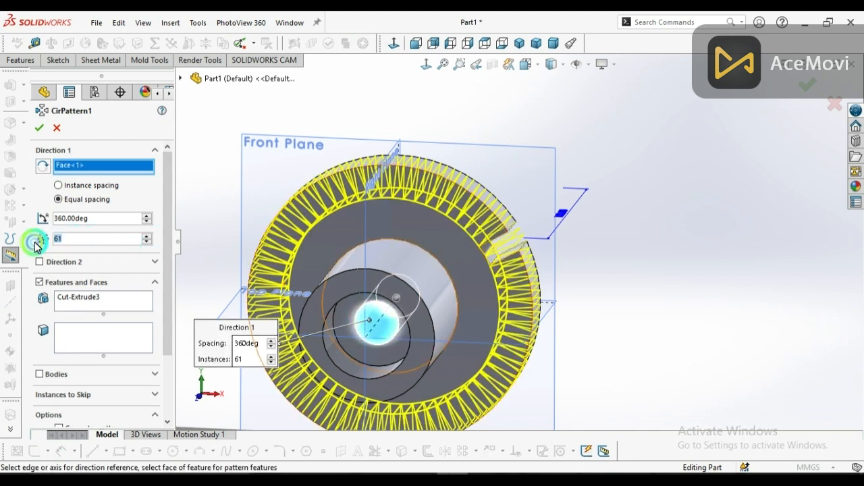
double_click(70, 241)
type("3")
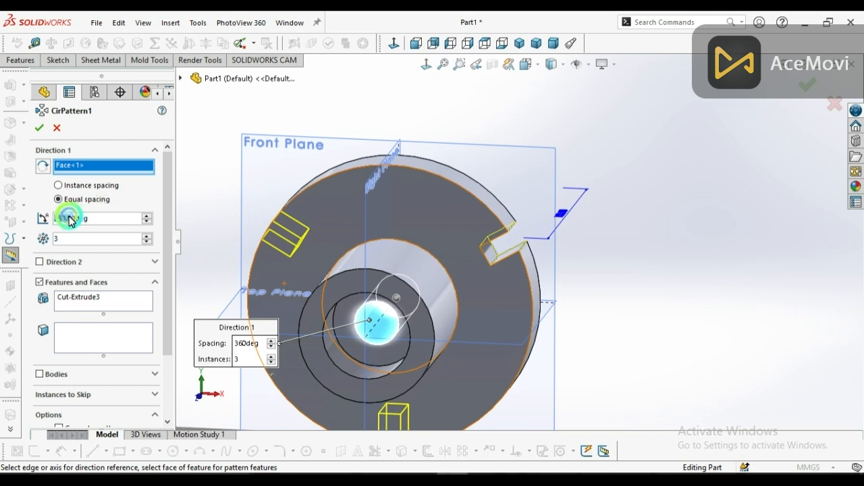
Step: Try total pattern angles of 60° and 90° for the slot instances and inspect the preview around the flange
double_click(88, 224)
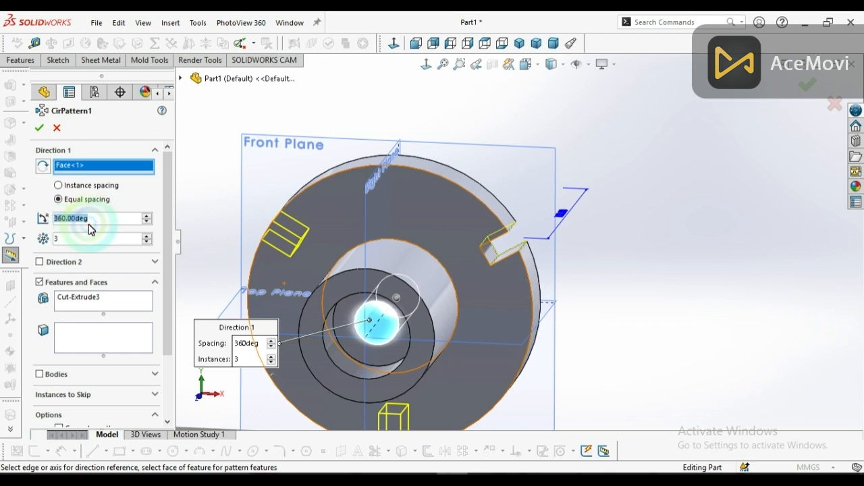
type("6")
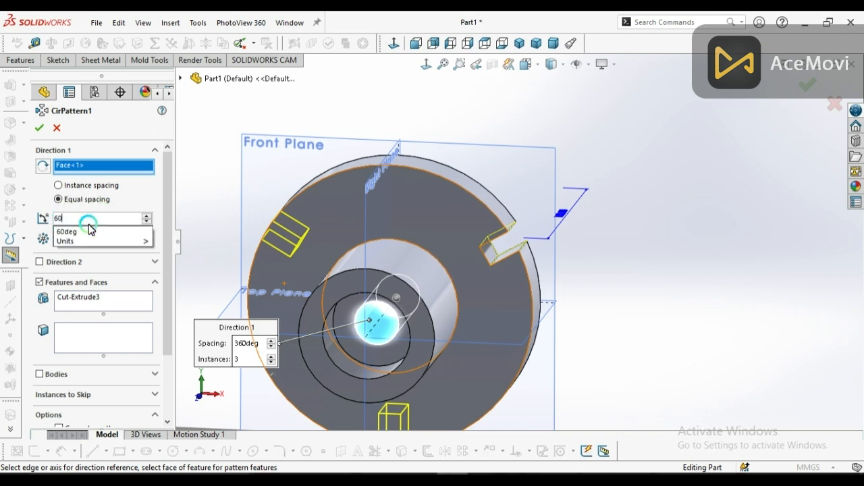
type("0")
left_click(89, 230)
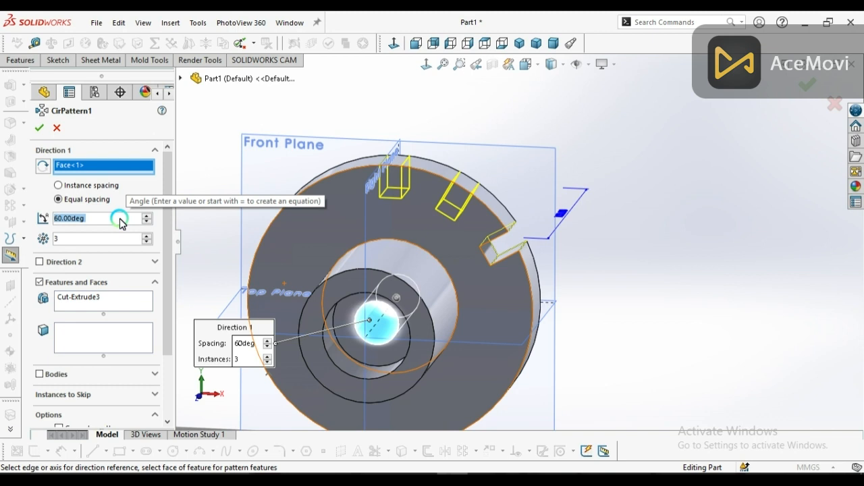
type("90")
key("Return")
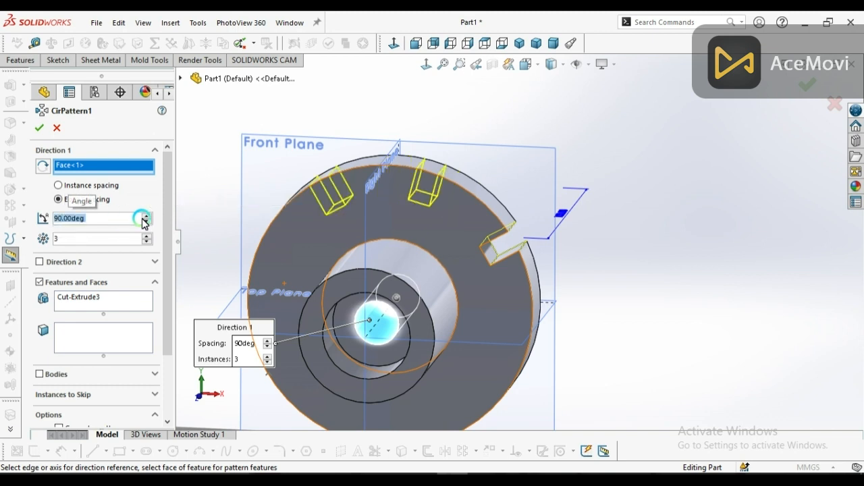
scroll(419, 310, "up", 3)
middle_click_drag(419, 310, 436, 297)
scroll(437, 213, "down", 4)
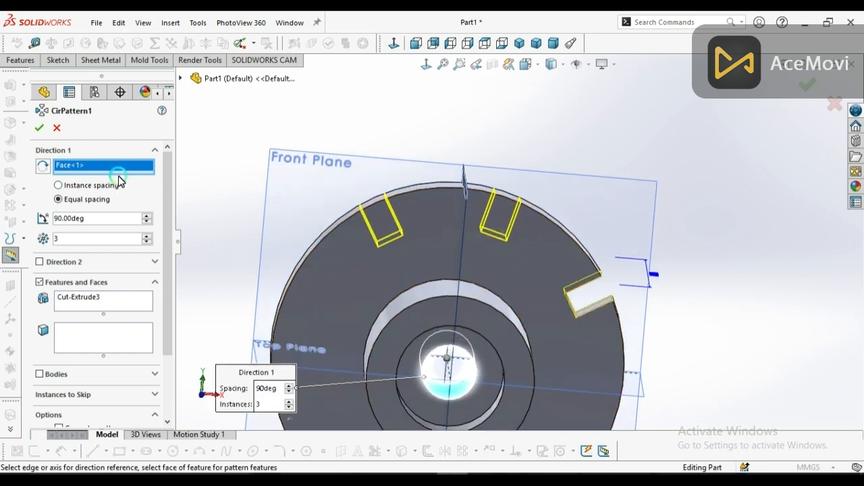
Step: Set the slot pattern's total angle to 120°, view the disc face-on and accept the circular pattern
left_click_drag(80, 220, 48, 223)
key("BackSpace")
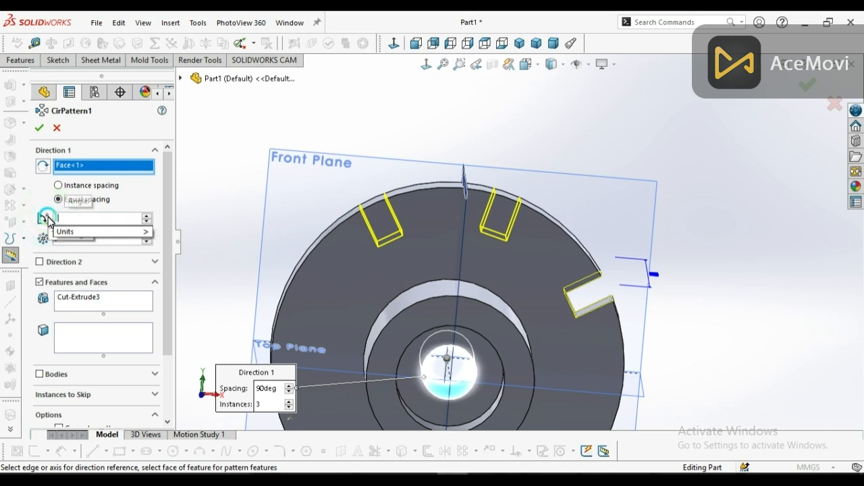
key("Return")
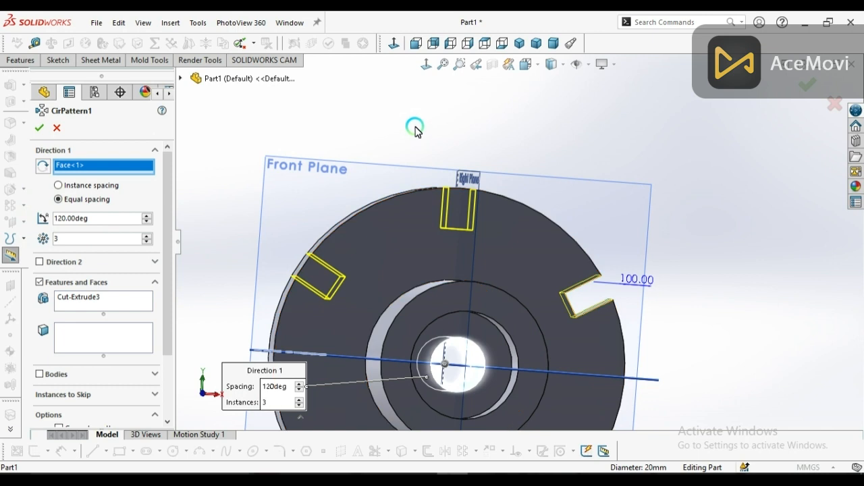
left_click(426, 64)
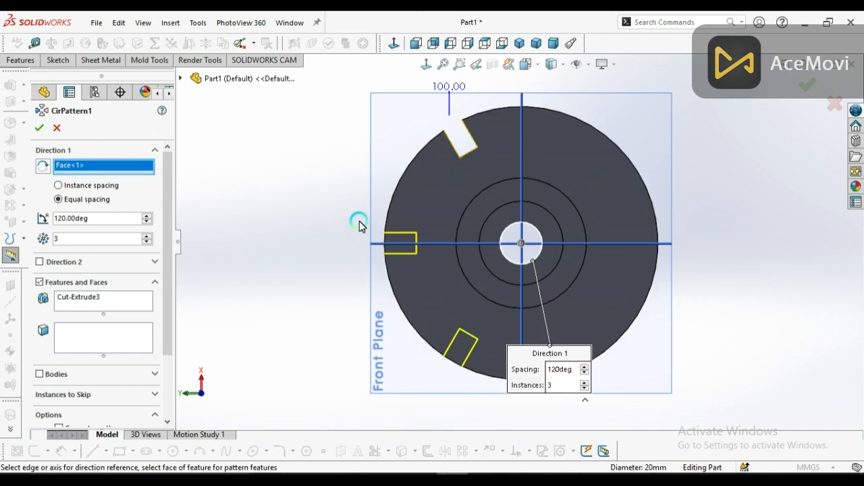
left_click(38, 131)
Step: Consult the reference drawing for the flange's lower cutout and start a sketch on the flange's hub-side face
middle_click_drag(407, 277, 438, 199)
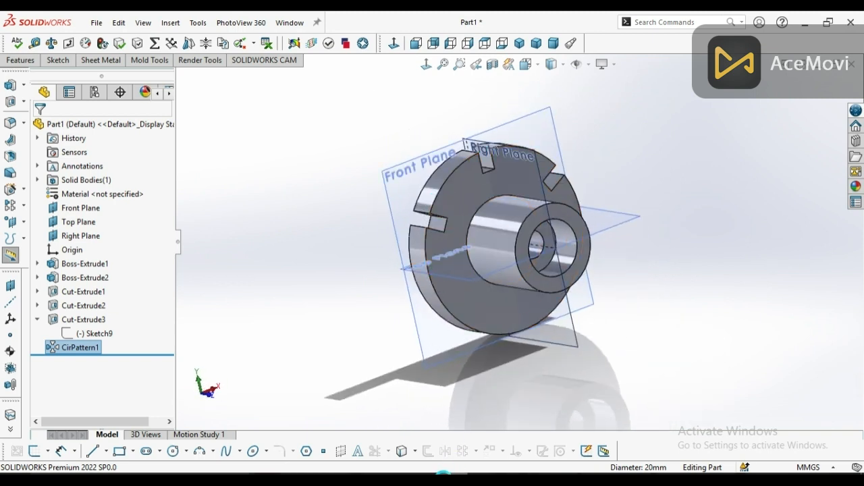
left_click(478, 480)
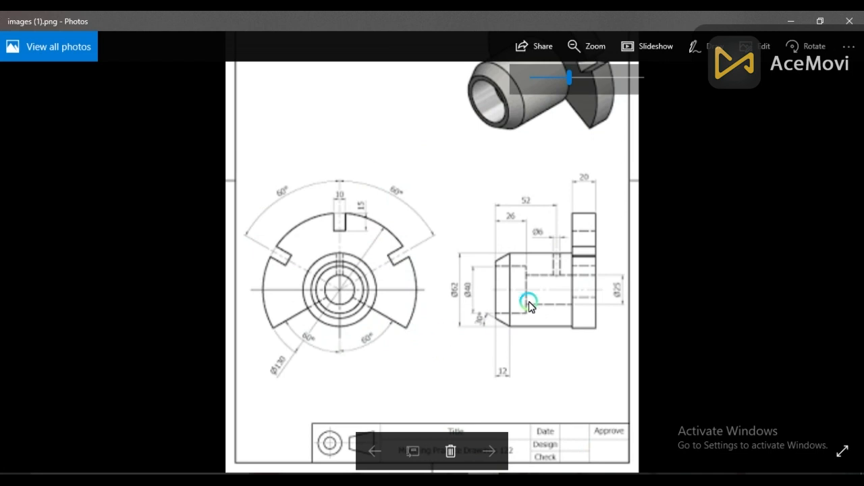
left_click(787, 24)
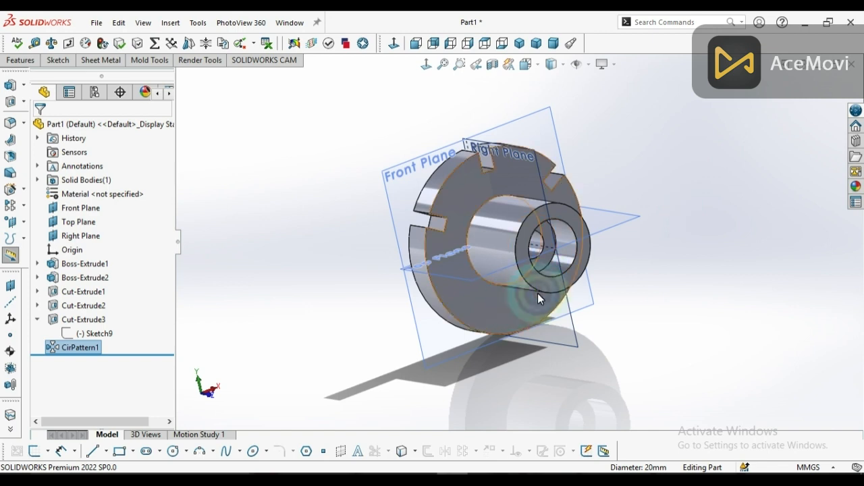
middle_click_drag(517, 303, 492, 328)
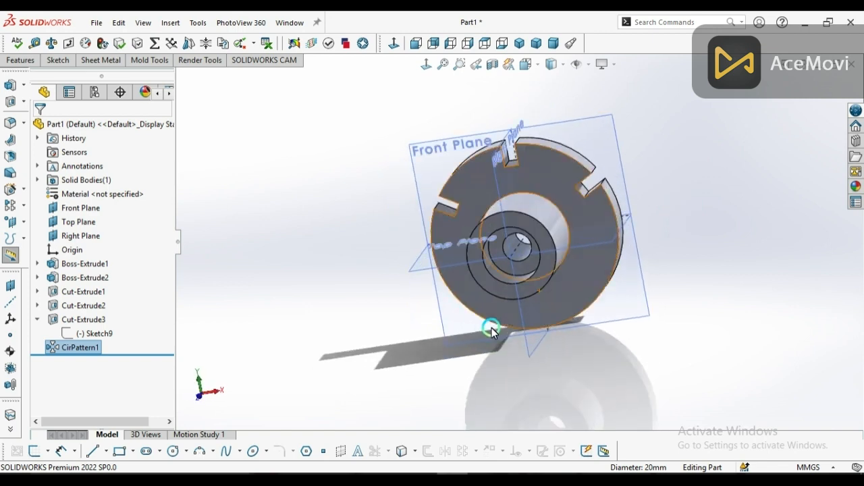
left_click(62, 455)
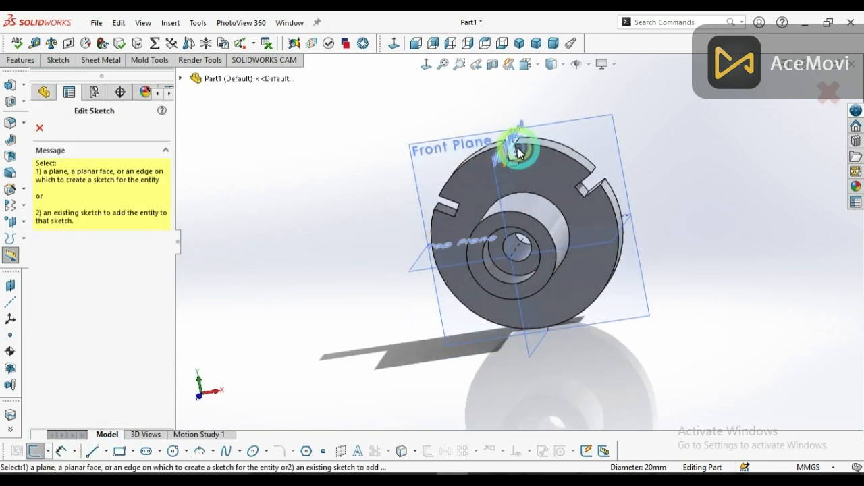
left_click(547, 167)
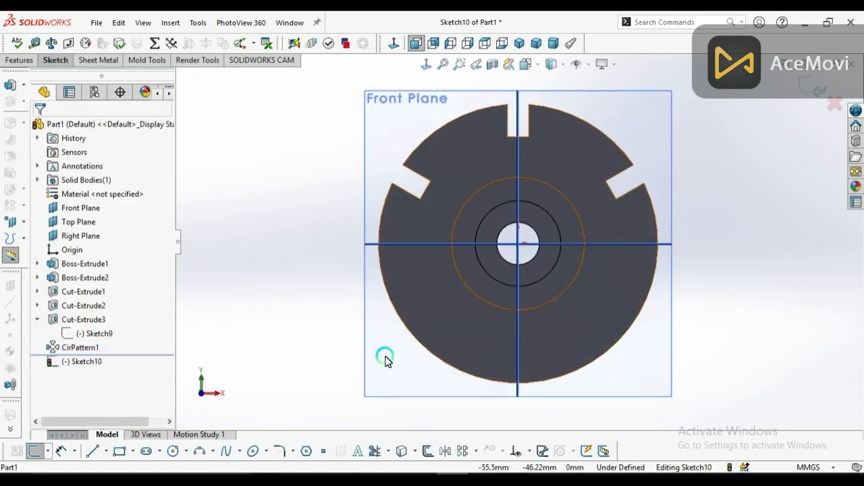
left_click(172, 452)
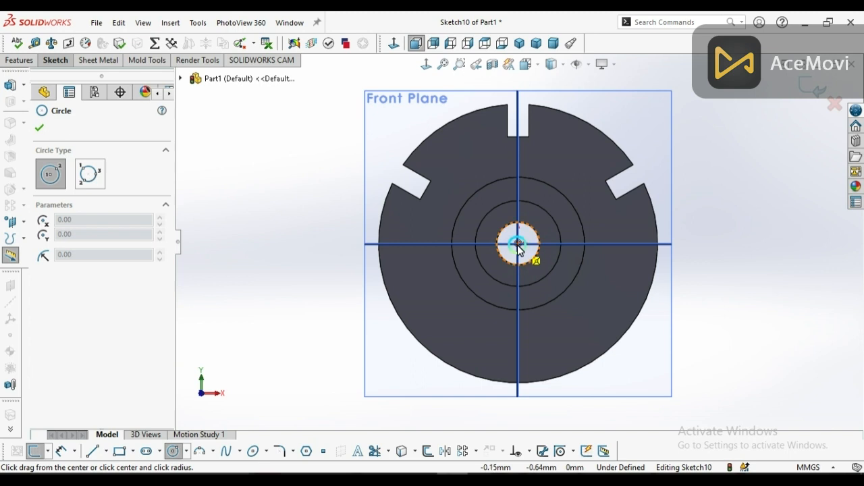
left_click(518, 243)
mouse_move(517, 297)
left_mouse_down()
mouse_move(515, 327)
mouse_move(514, 312)
left_mouse_up()
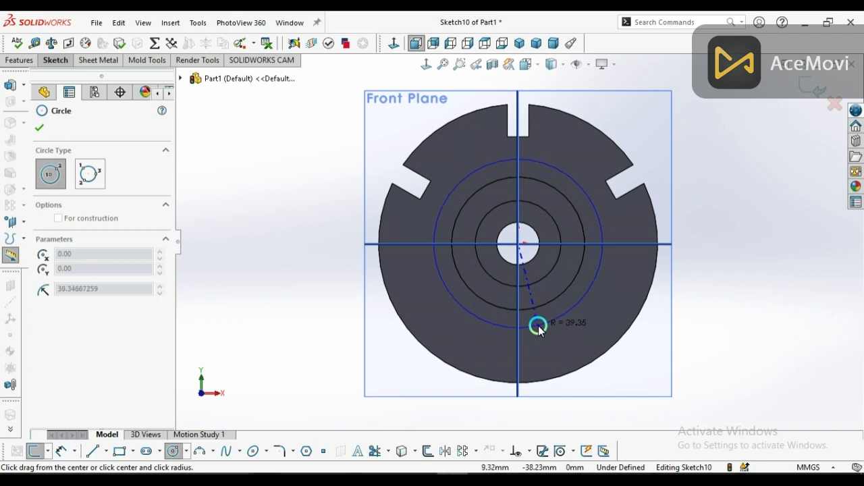
key("Escape")
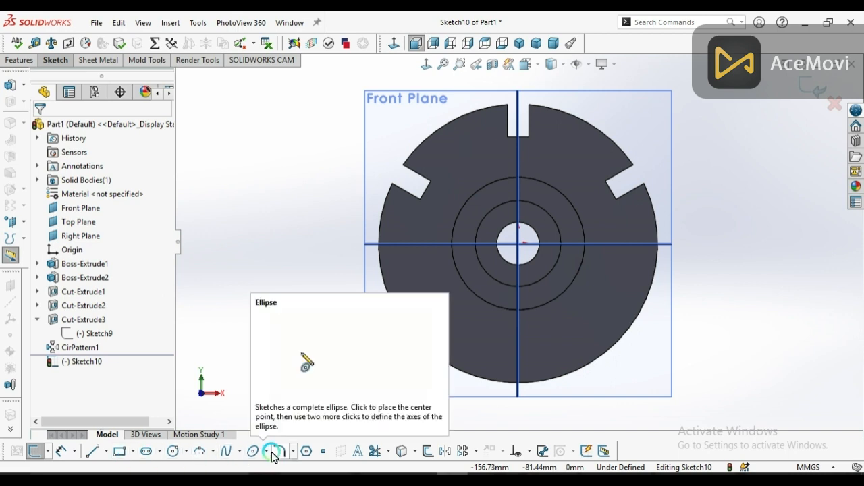
Step: Convert the disc's large lower rim arc and the hub's outer circular edge into sketch entities
left_click(402, 455)
left_click(454, 383)
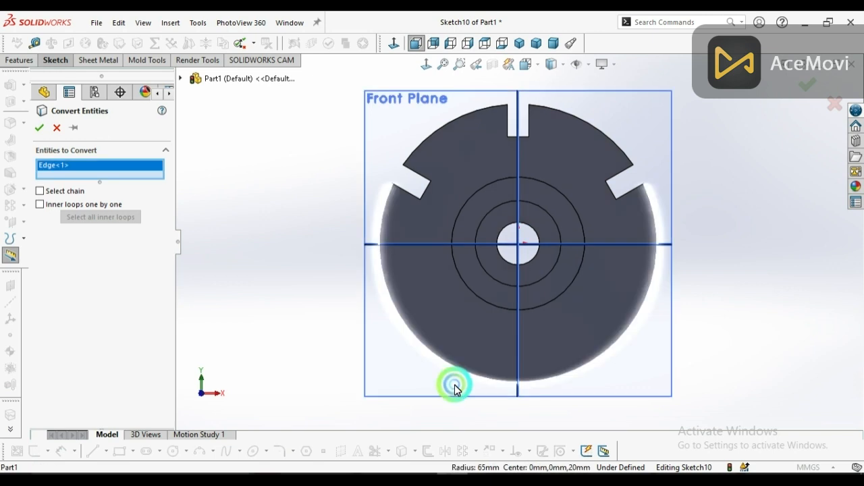
left_click(493, 305)
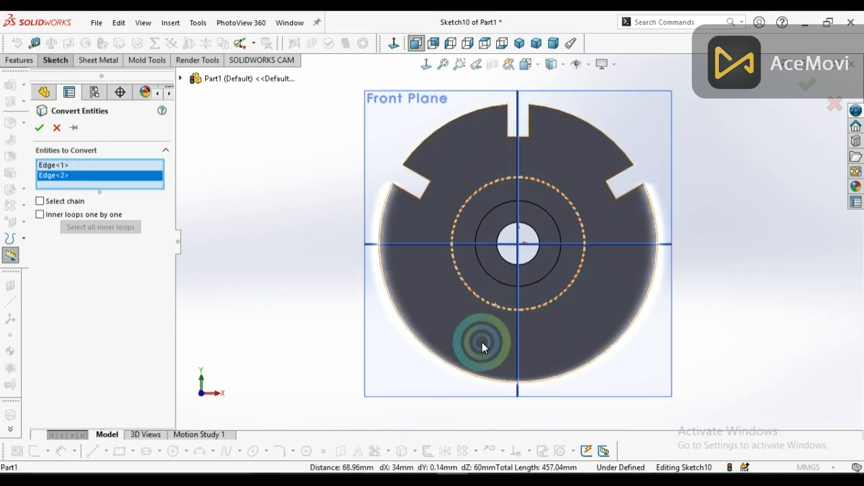
left_click(40, 129)
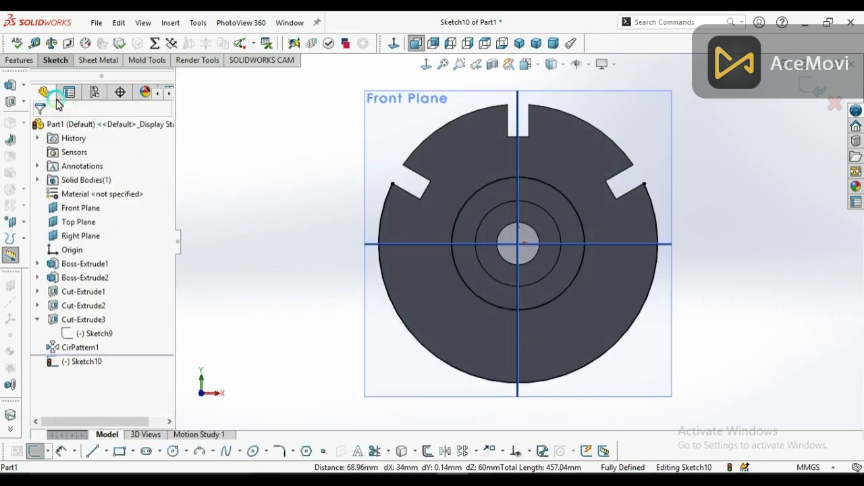
Step: Sketch a line from the origin diagonally down to the right, ending just outside the disc's rim
left_click(97, 451)
left_click(518, 244)
left_click(599, 315)
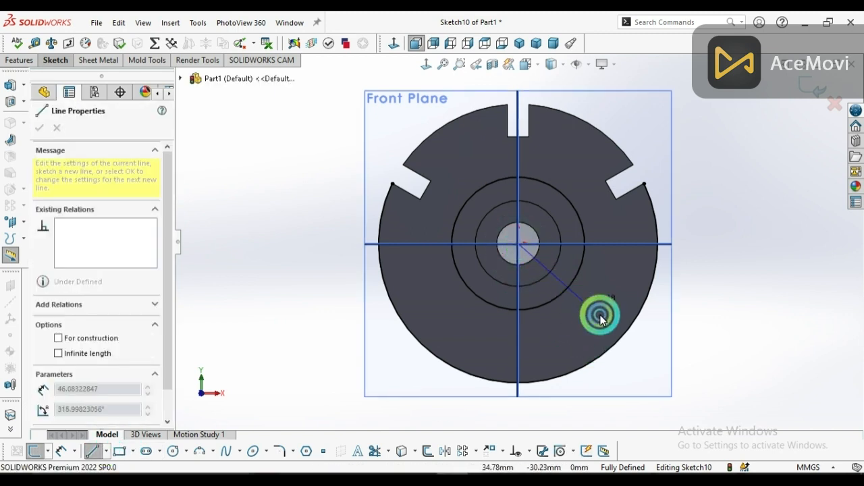
right_click(642, 375)
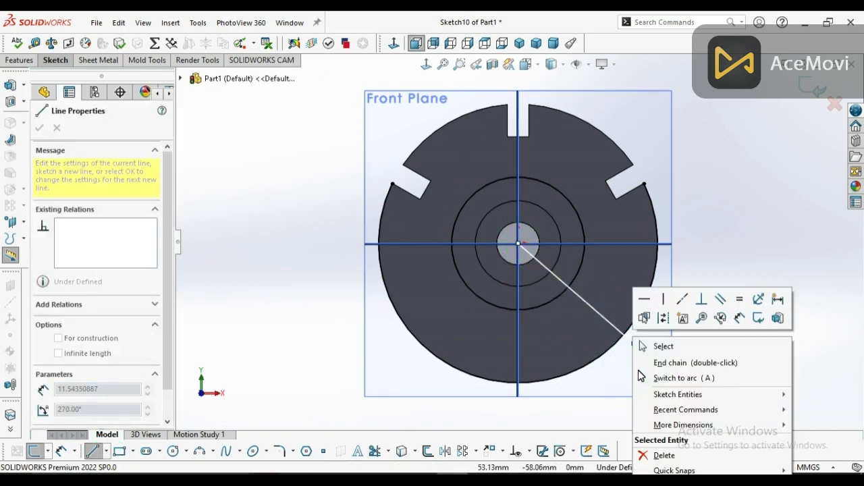
left_click(643, 346)
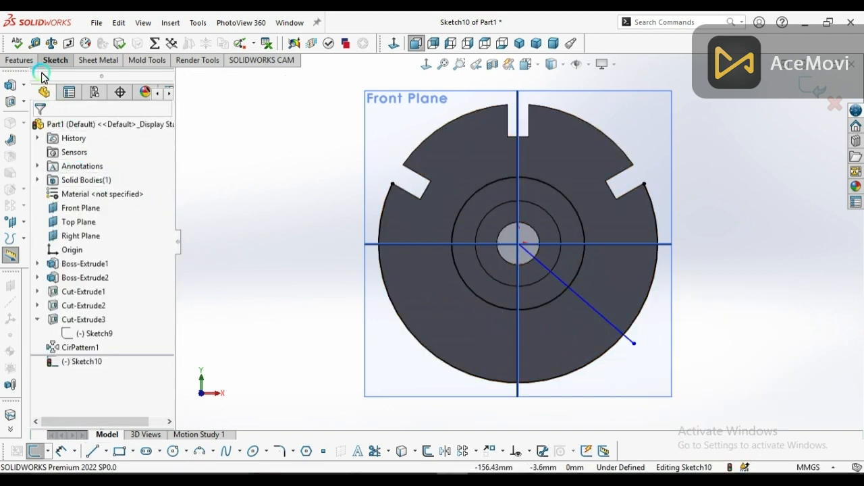
Step: Sketch a second line from the origin diagonally down to the left, ending just outside the disc's rim
left_click(93, 451)
left_click(188, 400)
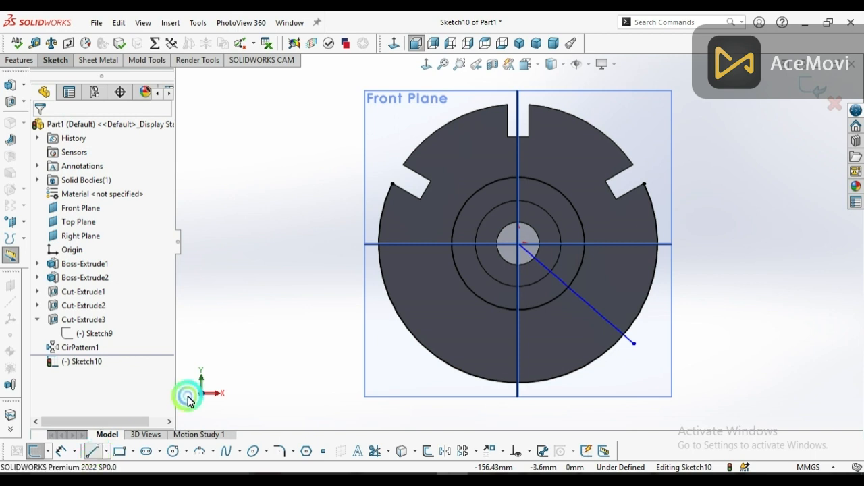
left_click(518, 244)
left_click(399, 348)
right_click(395, 373)
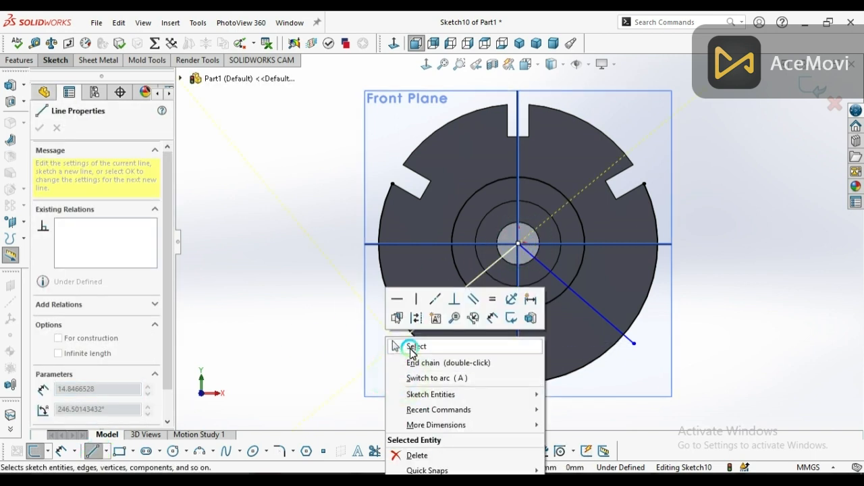
left_click(413, 347)
Step: Dimension the angle between the vertical Right Plane and the lower-right sketch line and set it to 60°
scroll(649, 297, "down", 2)
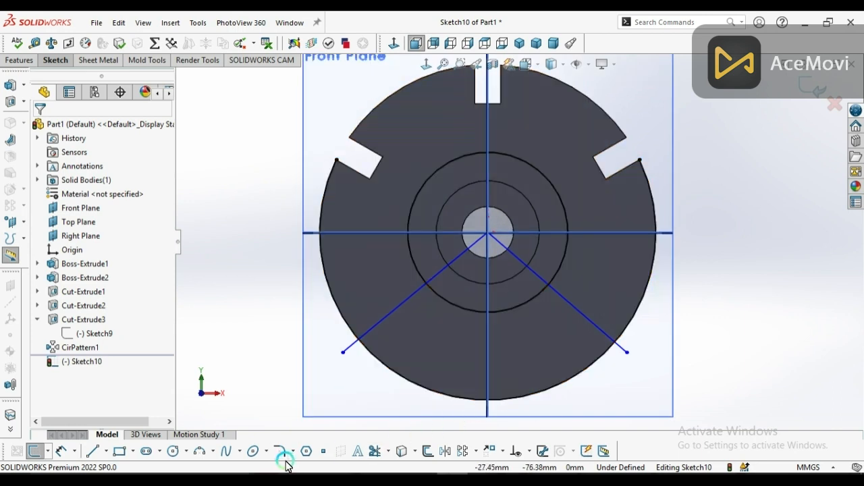
left_click(63, 453)
left_click(522, 347)
left_click(487, 368)
left_click(568, 342)
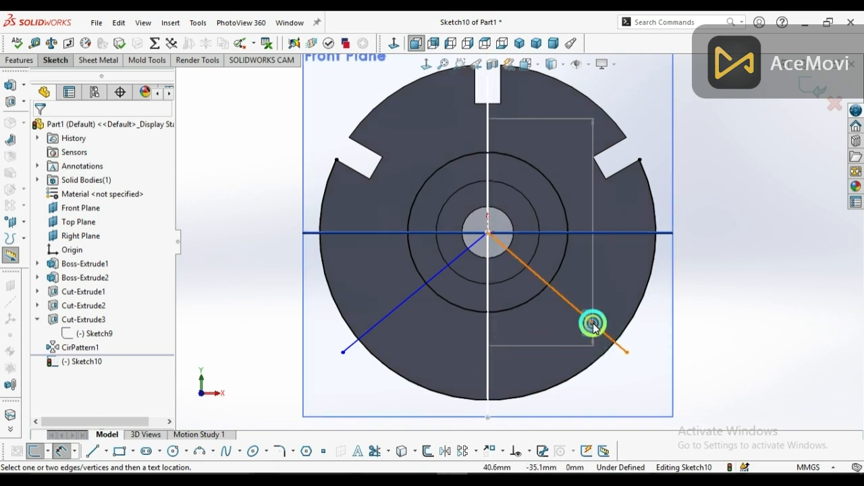
left_click(593, 323)
left_click(552, 359)
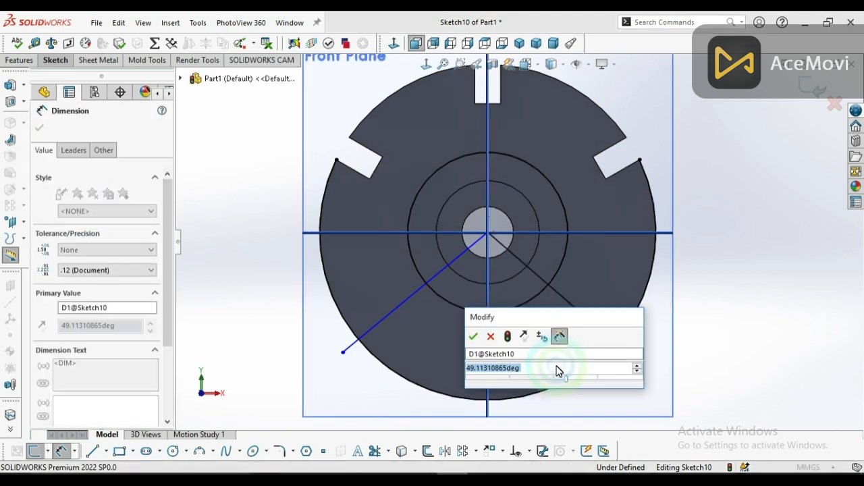
type("60")
key("Return")
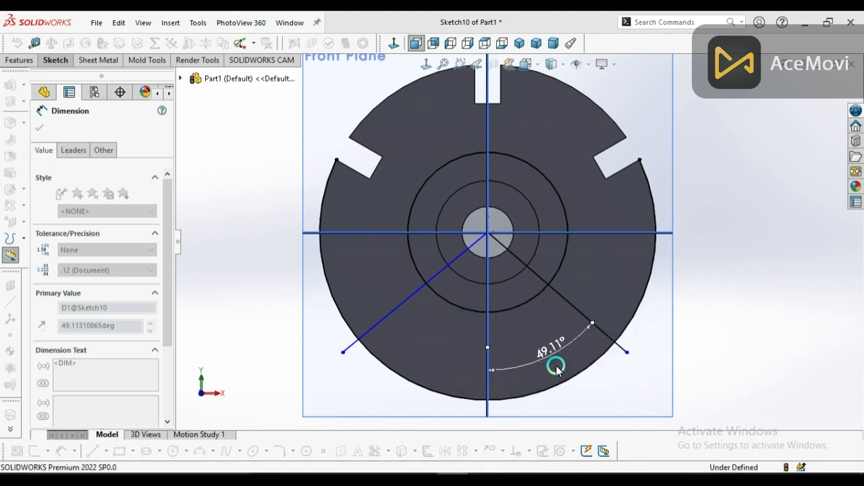
Step: Dimension the angle between the vertical Right Plane and the lower-left sketch line and set it to 60°
left_click(486, 338)
left_click(396, 304)
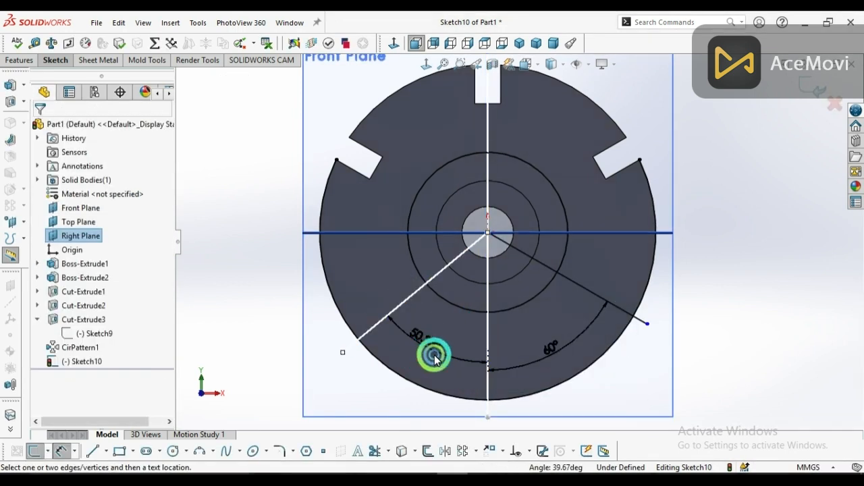
left_click(435, 358)
type("60")
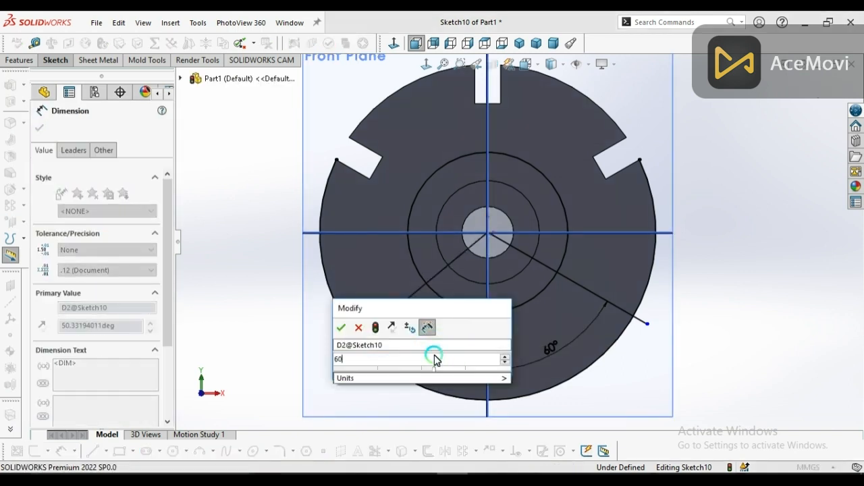
key("Return")
scroll(434, 358, "down", 2)
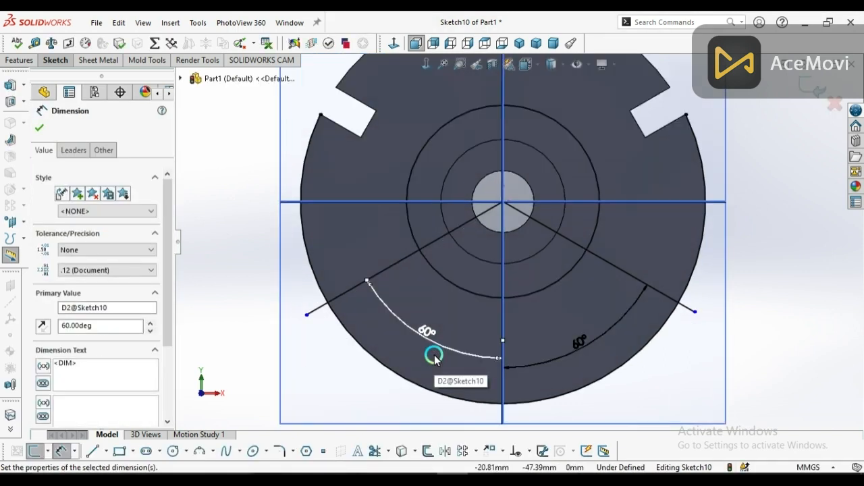
scroll(434, 358, "up", 1)
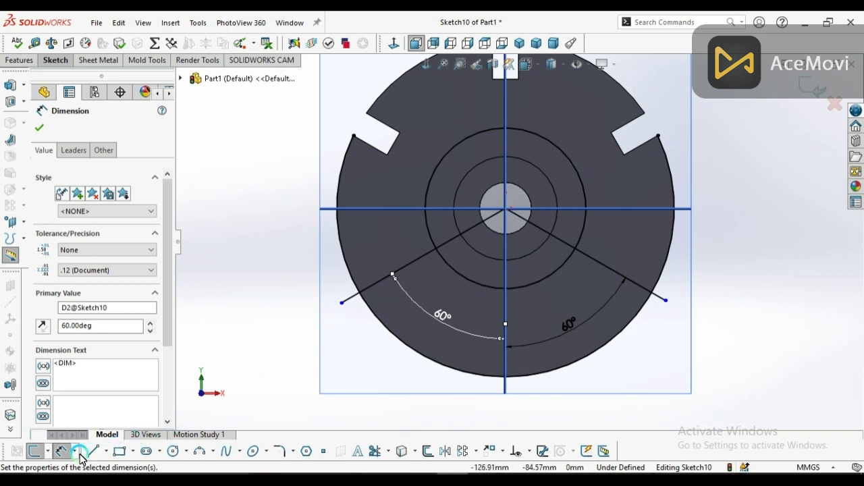
Step: Trim the two lines, rim arc and hub circle to a closed ring sector between hub and rim, using Trim to closest
left_click(373, 451)
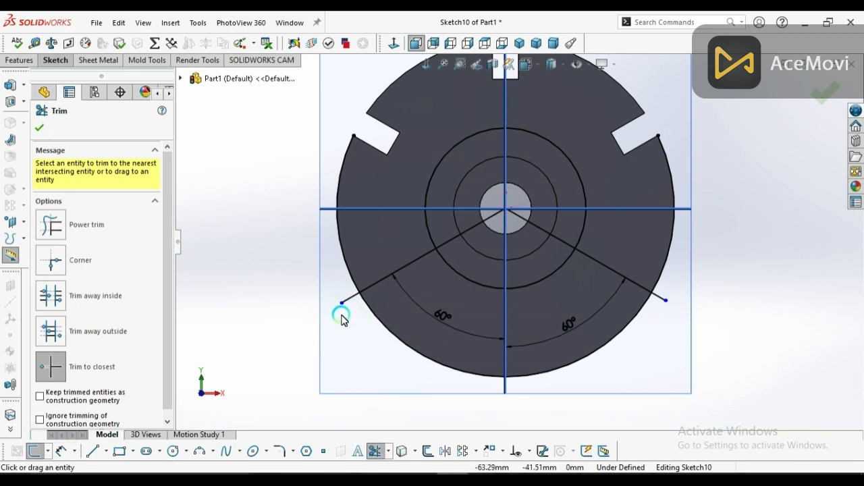
left_click(348, 266)
left_click(347, 299)
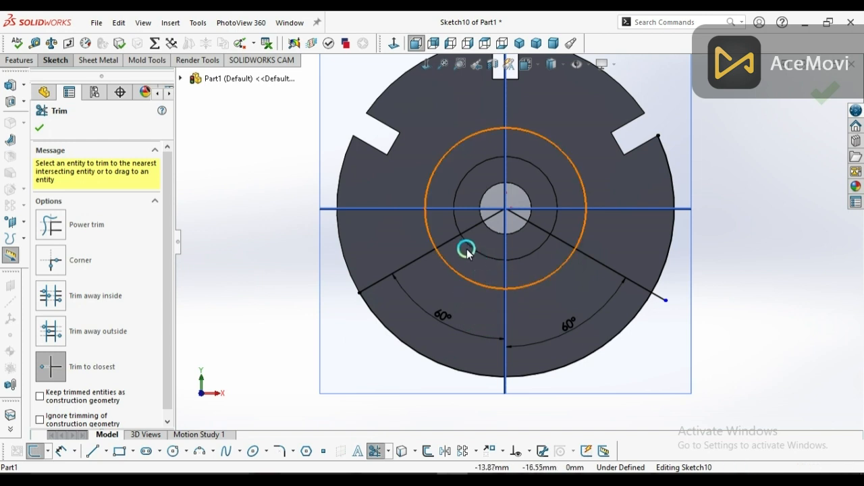
left_click(443, 238)
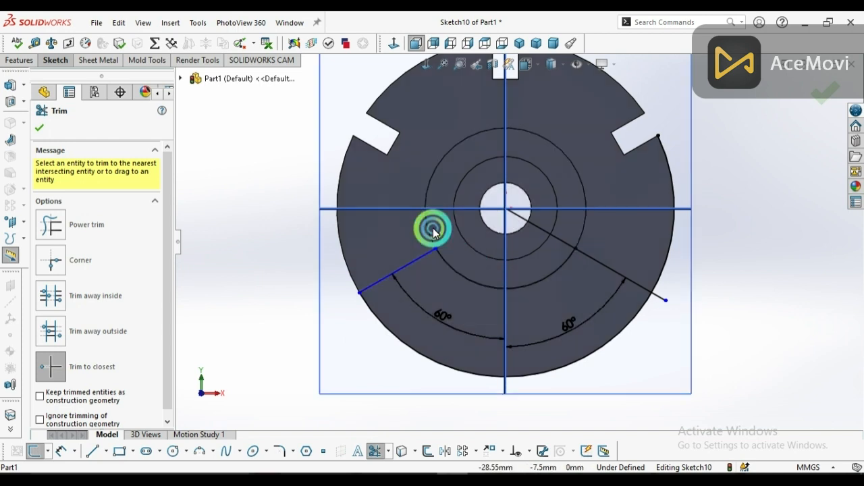
left_click(565, 247)
left_click(660, 297)
left_click(662, 263)
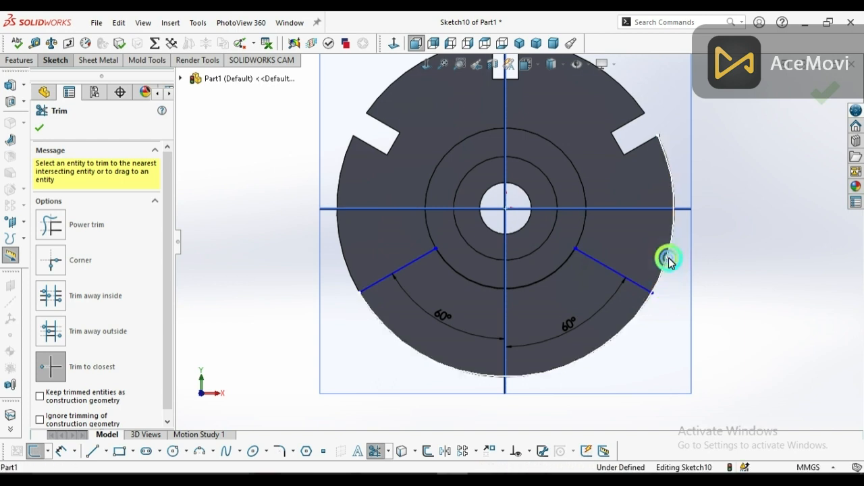
left_click(667, 258)
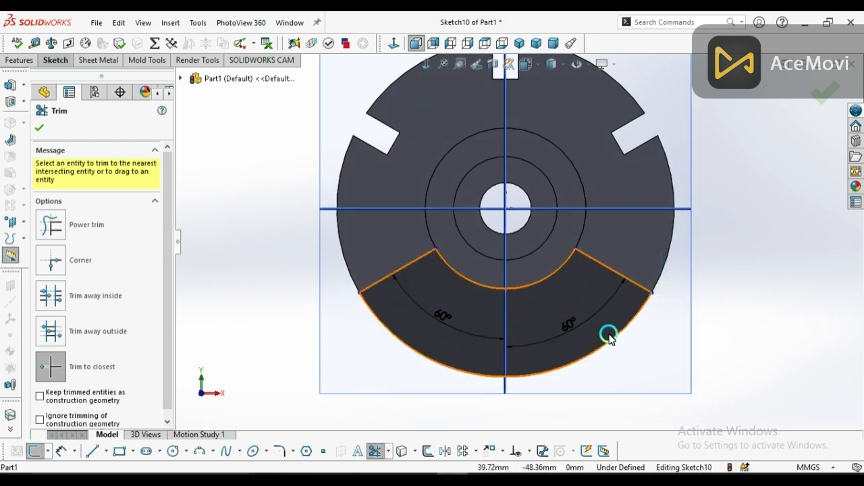
left_click(42, 129)
Step: Cut-extrude the lower ring sector out of the disc with a blind depth of 100 mm
scroll(249, 238, "up", 3)
middle_click_drag(249, 233, 222, 247)
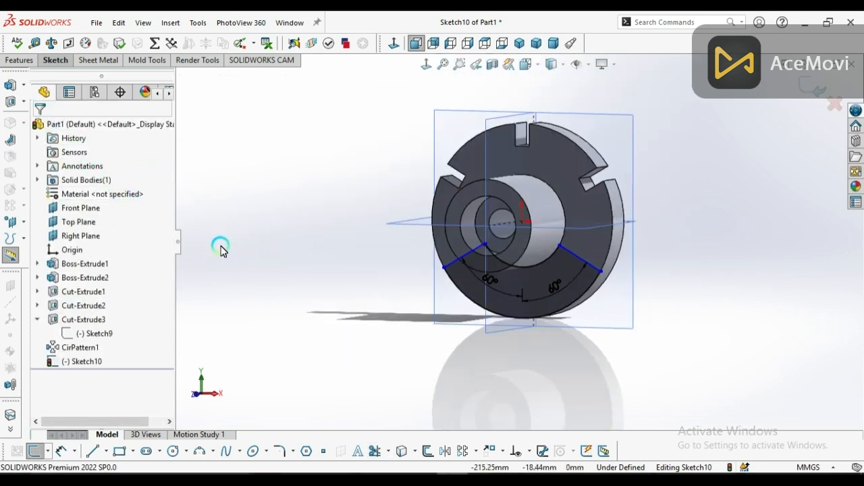
left_click(11, 102)
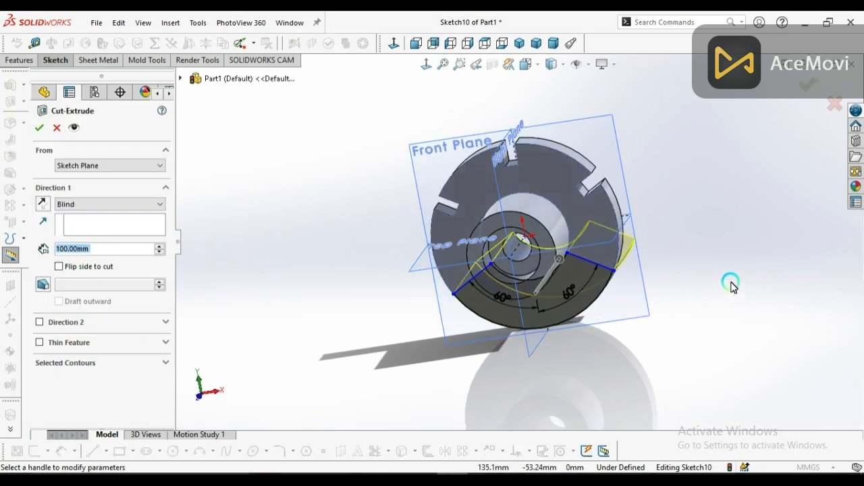
left_click(805, 88)
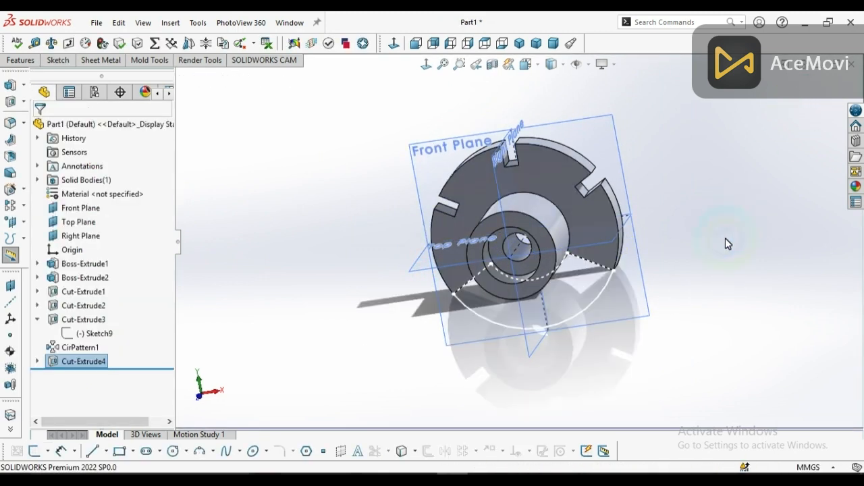
left_click(277, 248)
Step: Consult the reference drawing for the hub's small radial hole and start a sketch on the Top Plane
middle_click_drag(293, 290, 465, 403)
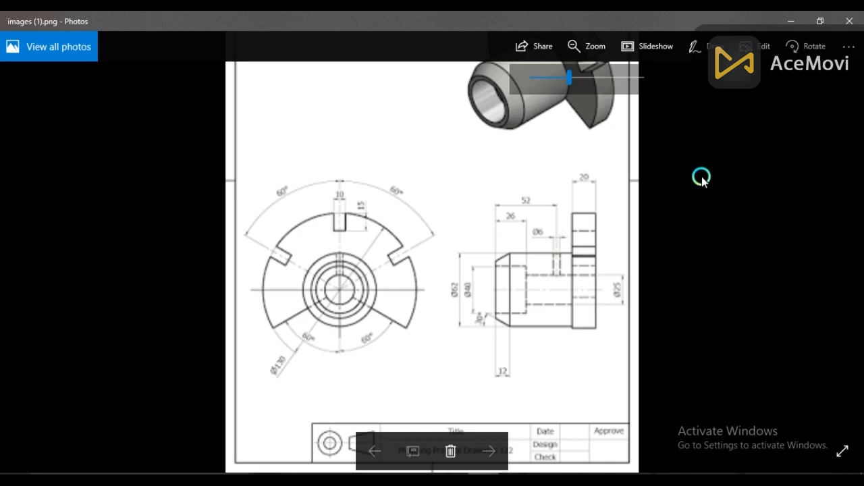
left_click(791, 21)
middle_click_drag(564, 198, 454, 251)
left_click(463, 231)
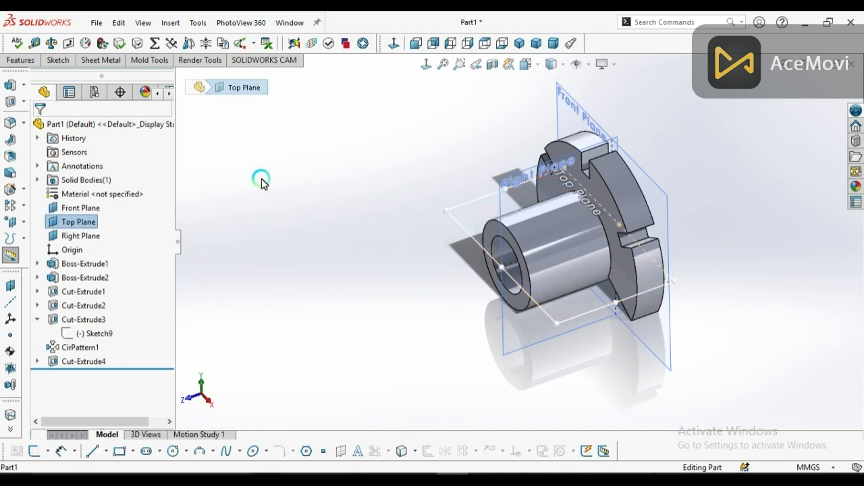
left_click(35, 451)
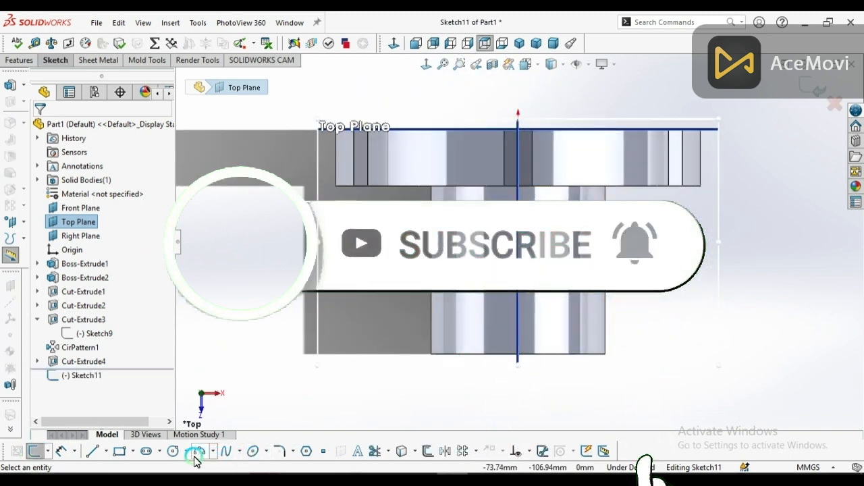
Step: Sketch a circle about 9.8 mm in diameter on the hub's centreline, about 42.6 mm from the origin
left_click(174, 451)
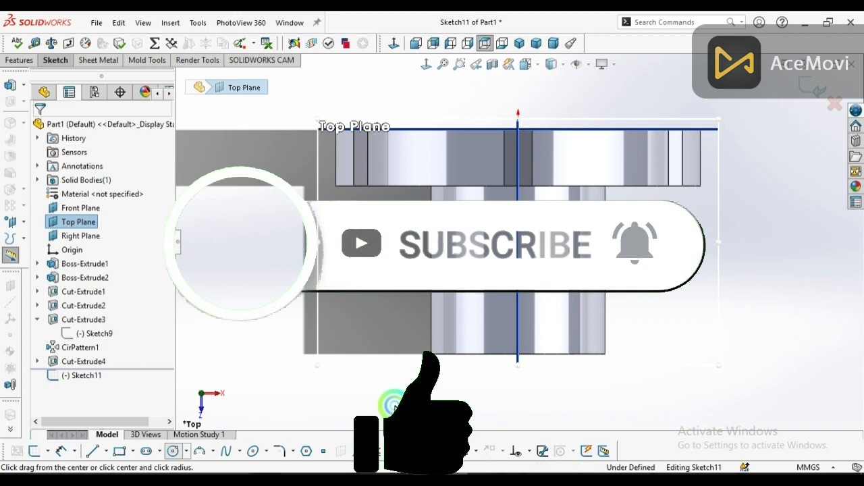
left_click(518, 248)
left_click(531, 249)
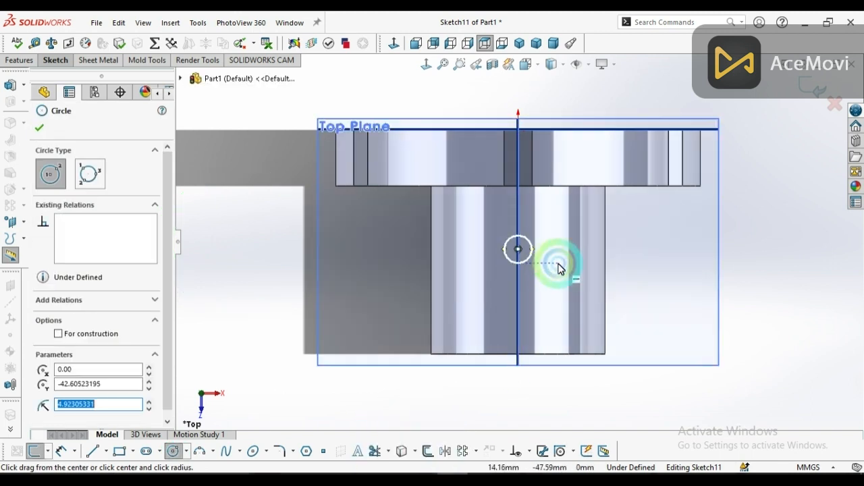
right_click(567, 268)
left_click(585, 273)
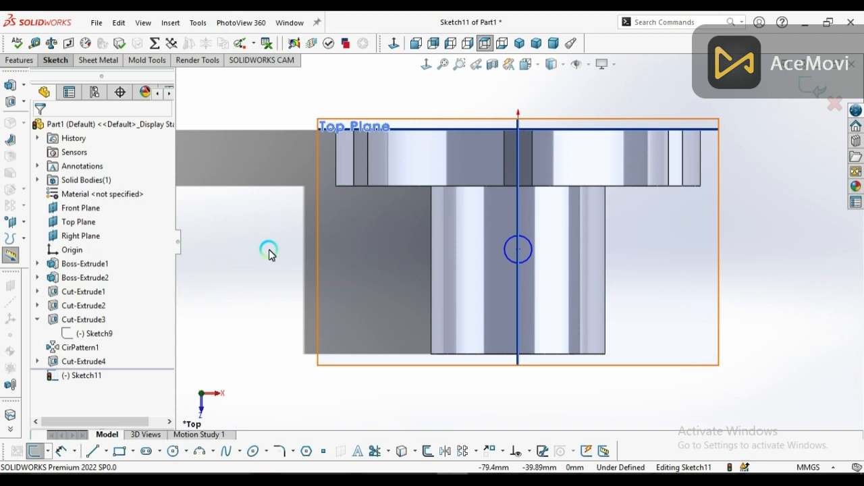
Step: Dimension the circle's centre to the flange's hub-side edge and set the distance to 10 mm
left_click(64, 452)
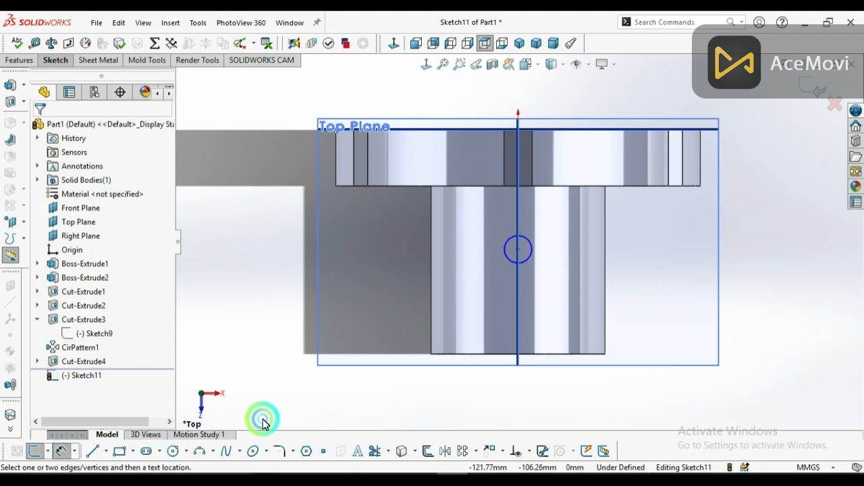
left_click(539, 358)
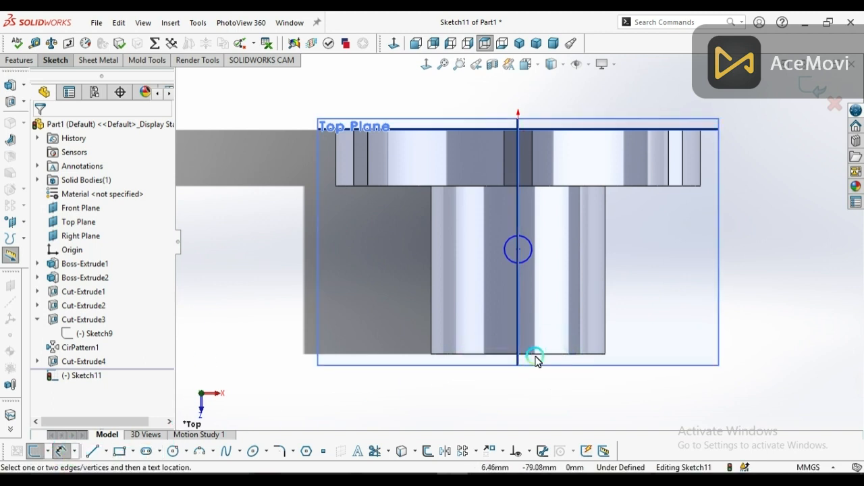
left_click(519, 251)
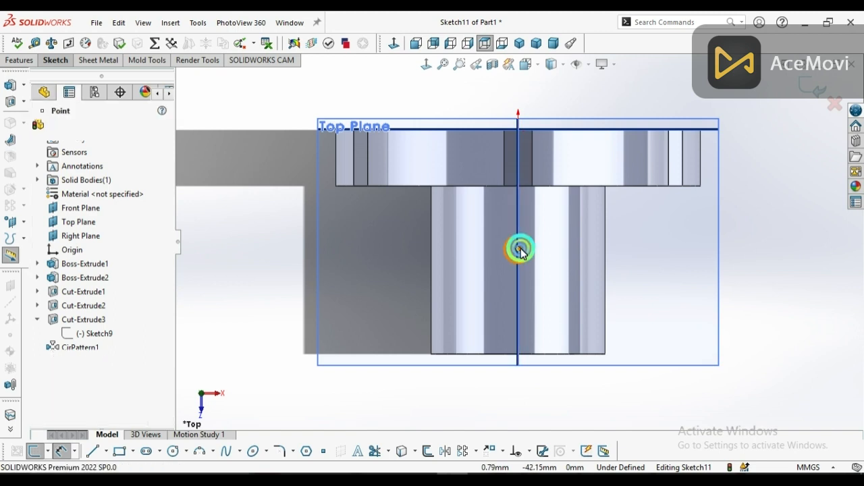
left_click(538, 188)
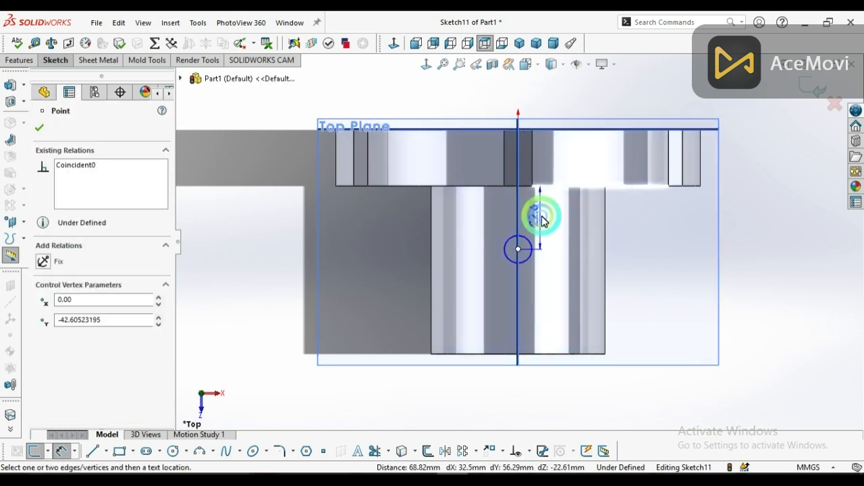
left_click(566, 232)
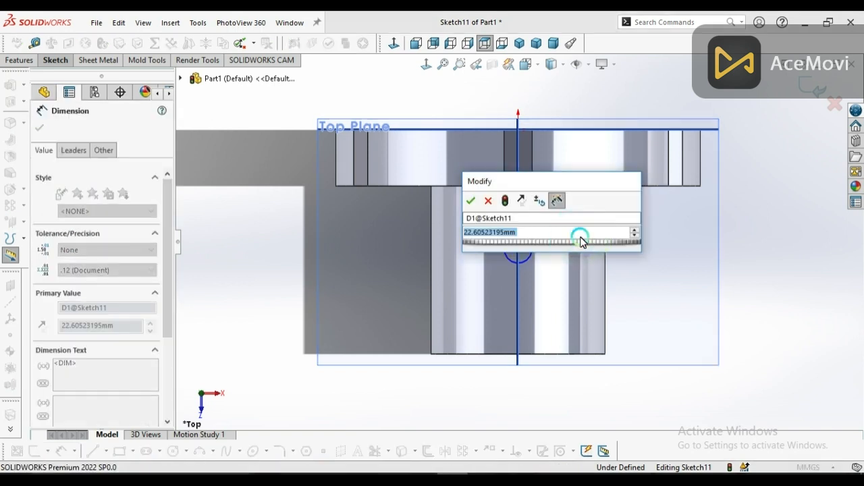
type("1")
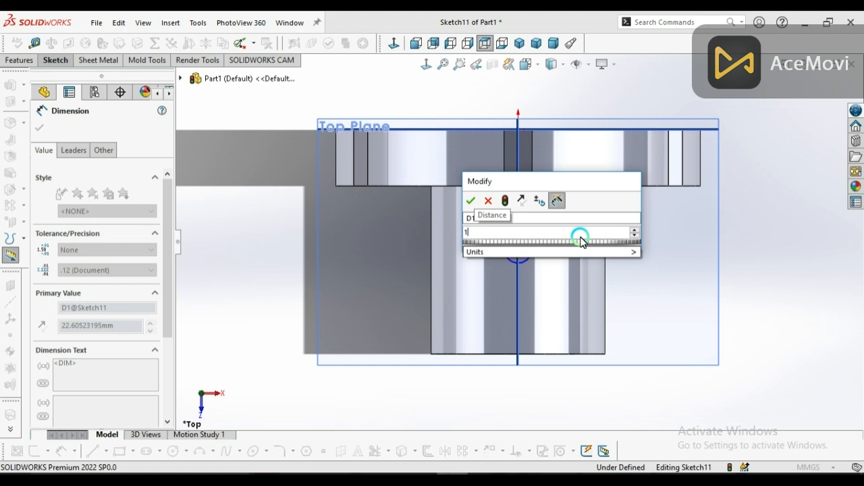
type("0")
key("Return")
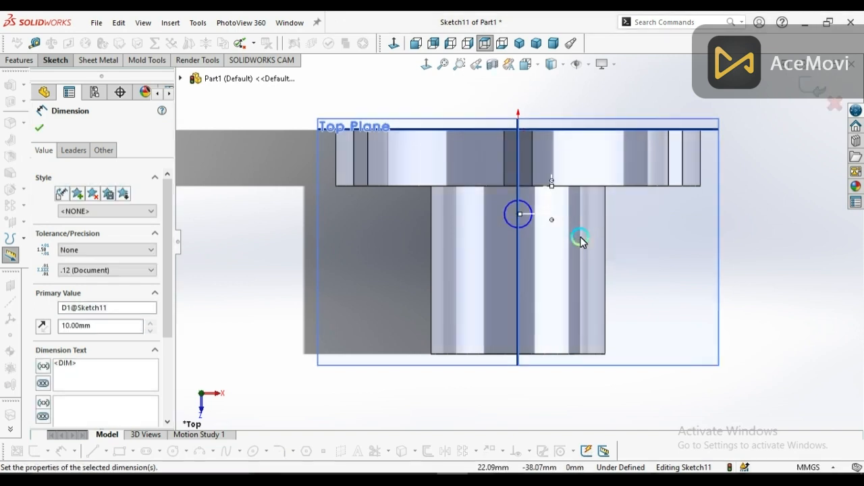
Step: Check the radial hole's size in the reference drawing and set the circle's diameter to 6 mm
scroll(562, 203, "down", 2)
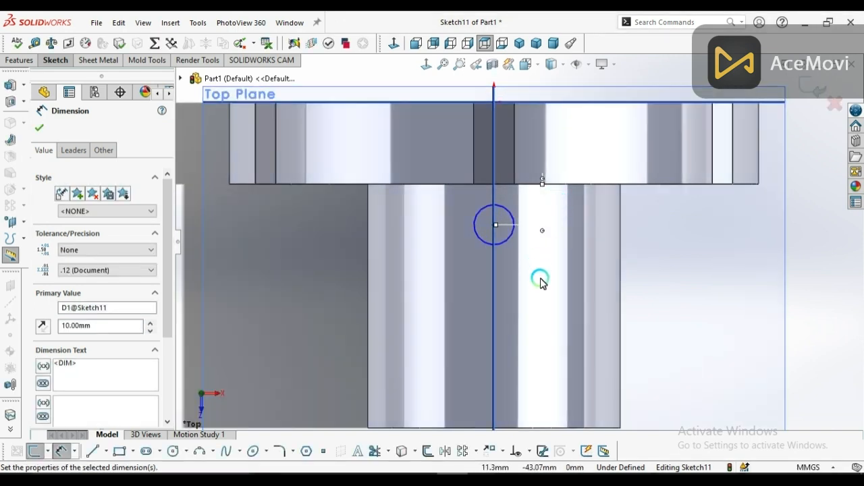
scroll(541, 280, "up", 1)
left_click(484, 480)
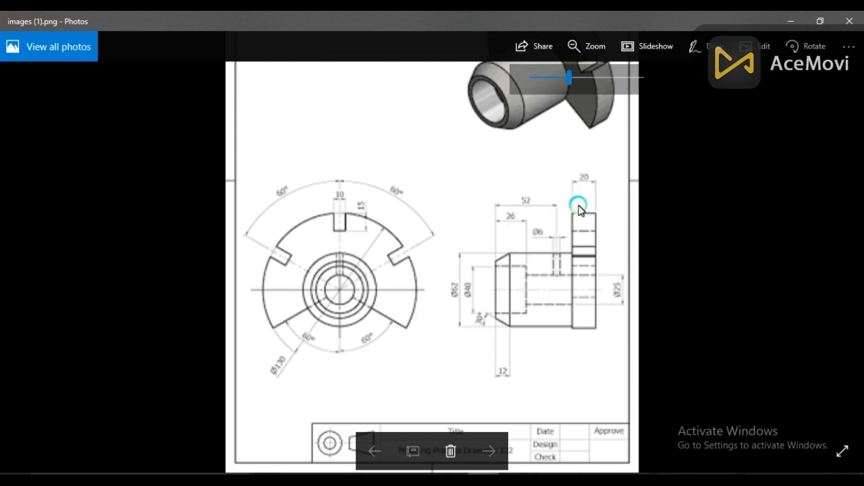
left_click(790, 21)
left_click(510, 240)
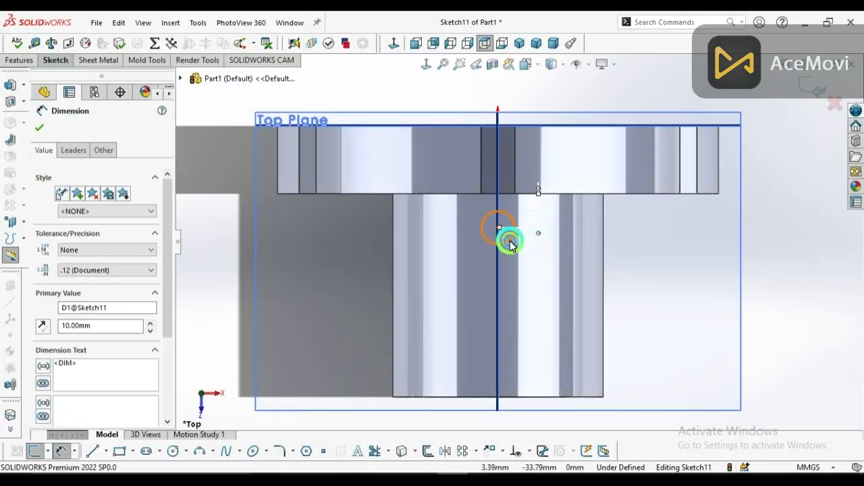
left_click(541, 299)
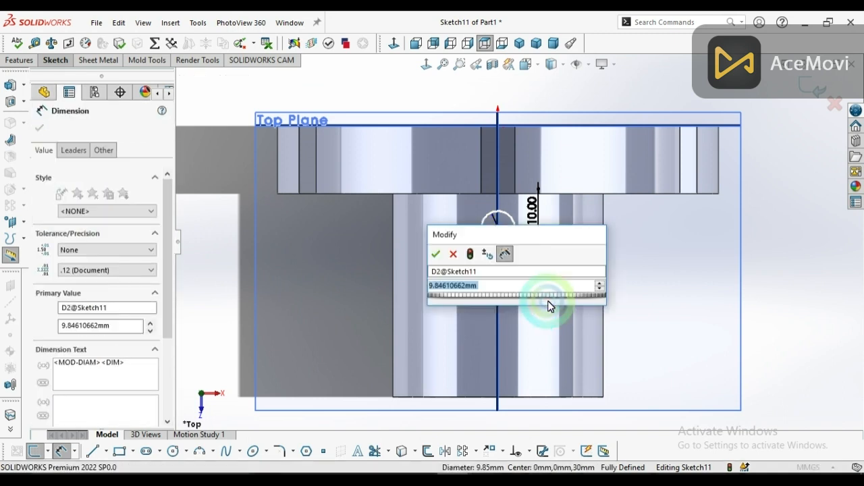
type("6")
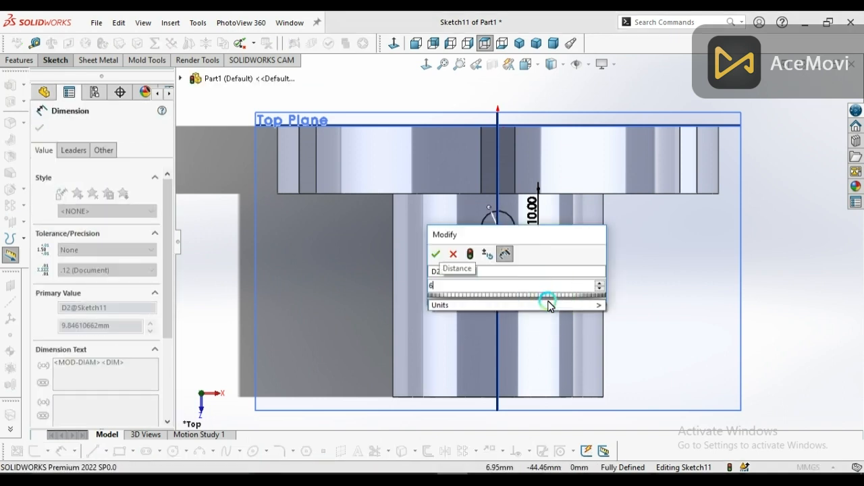
left_click(432, 256)
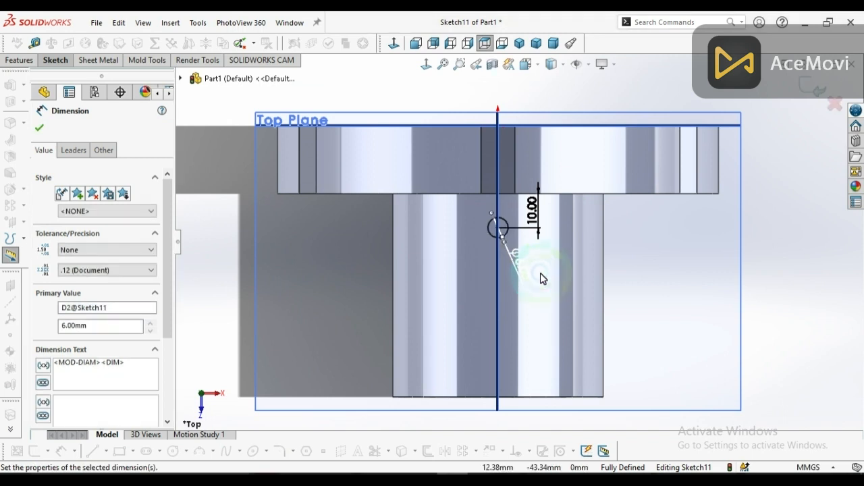
Step: Cut-extrude the 6 mm circle upward through the hub's upper wall with a blind depth of 85 mm
middle_click_drag(524, 313, 515, 239)
left_click(40, 127)
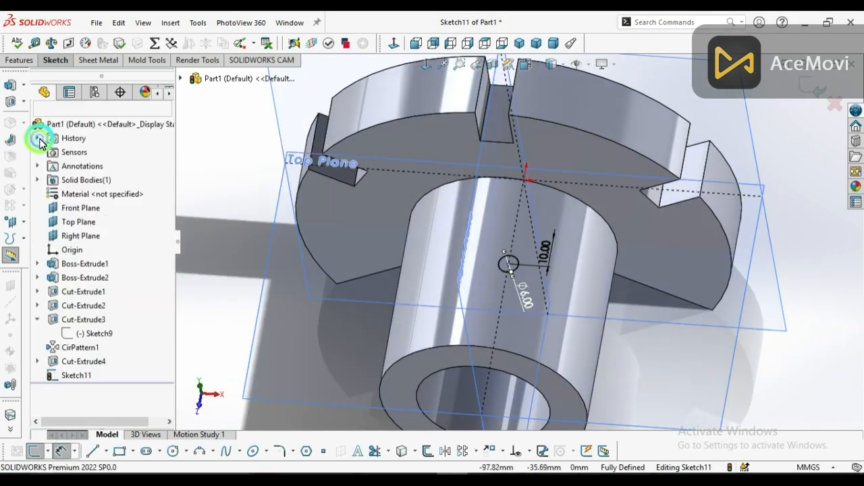
left_click(10, 102)
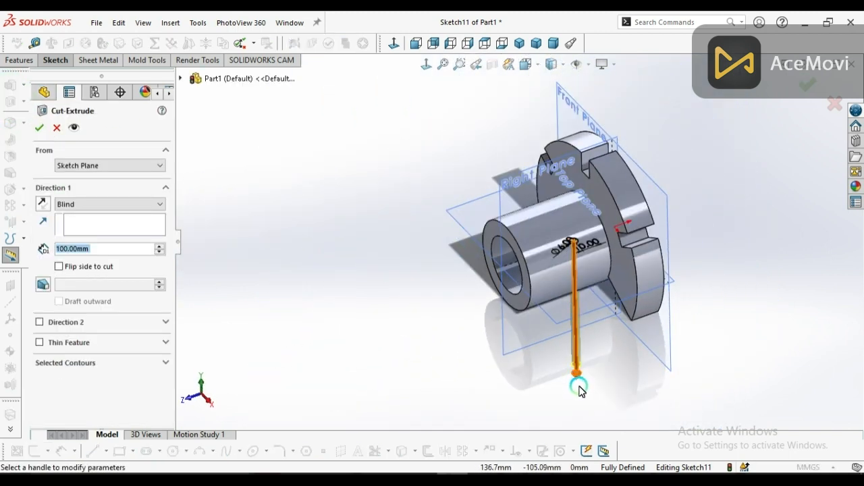
left_click_drag(581, 382, 564, 159)
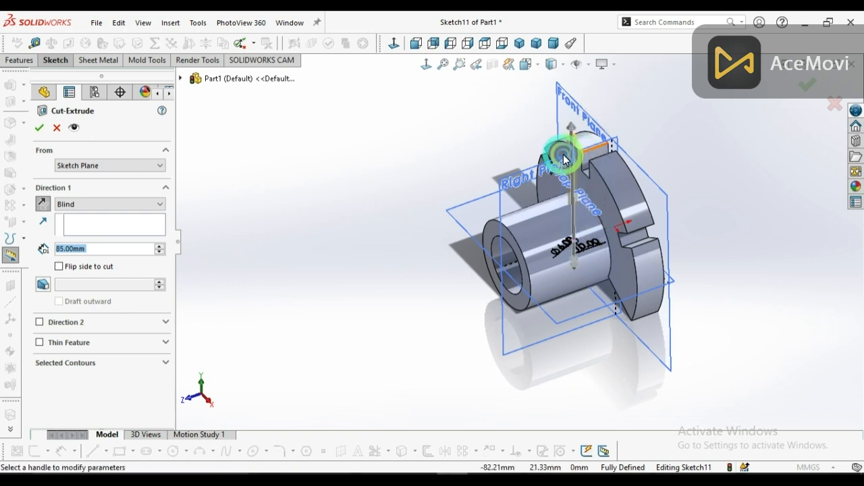
left_click(807, 85)
middle_click_drag(699, 189, 723, 181)
scroll(662, 153, "down", 2)
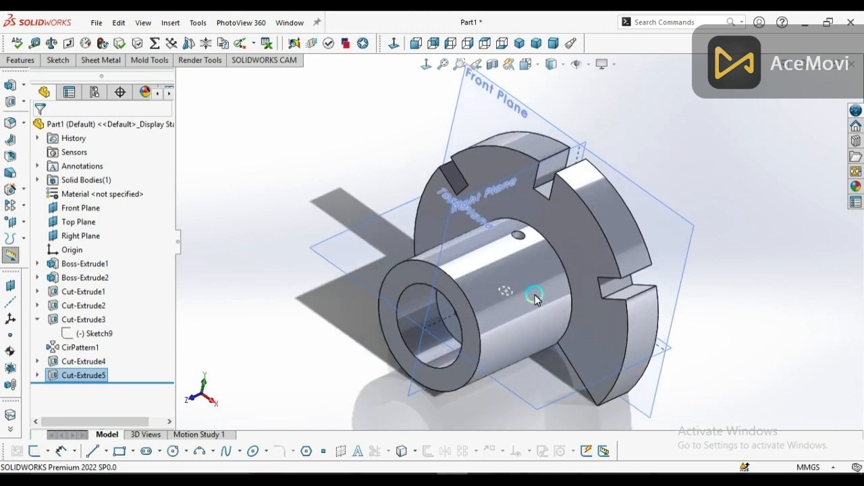
Step: Measure the distance between the hub's free end face and the small radial hole
left_click(292, 263)
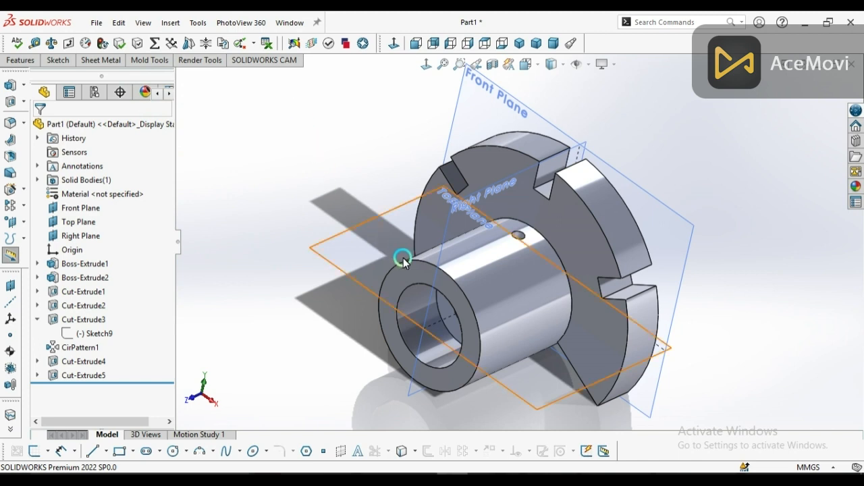
left_click(35, 44)
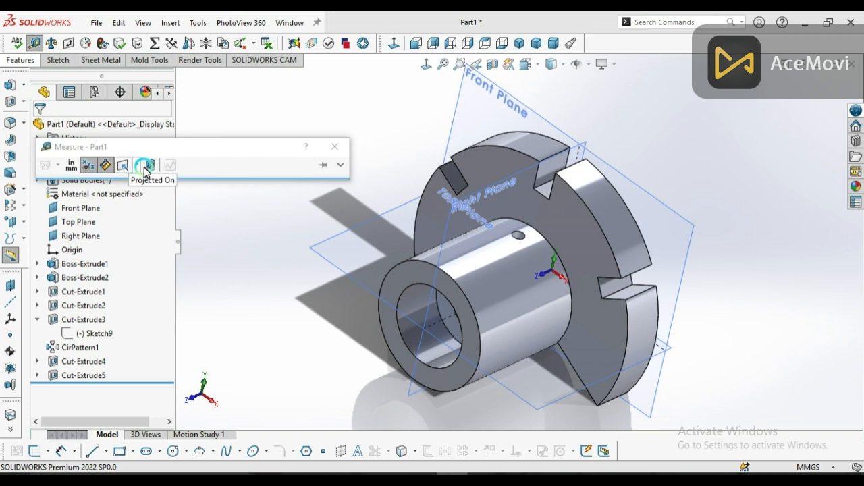
left_click(415, 278)
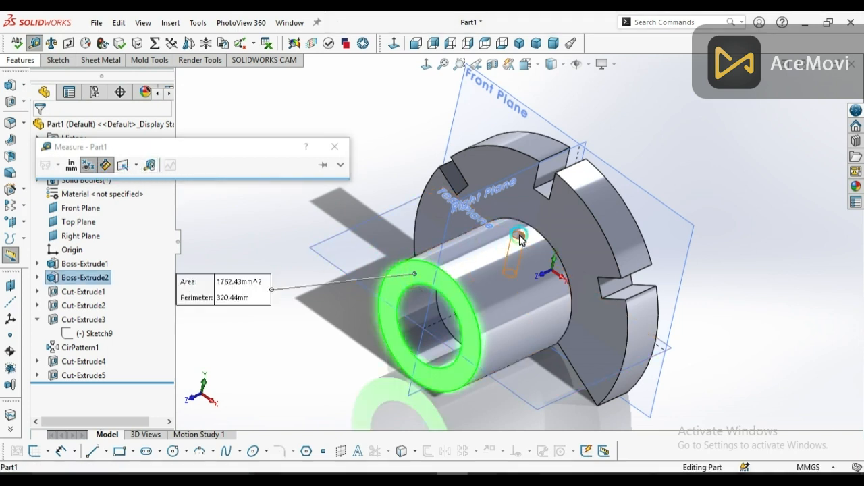
left_click(518, 241)
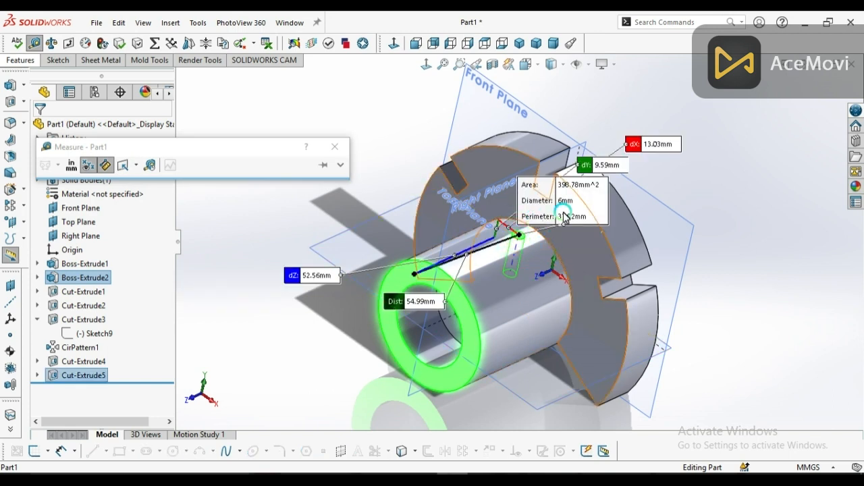
middle_click_drag(565, 216, 509, 208)
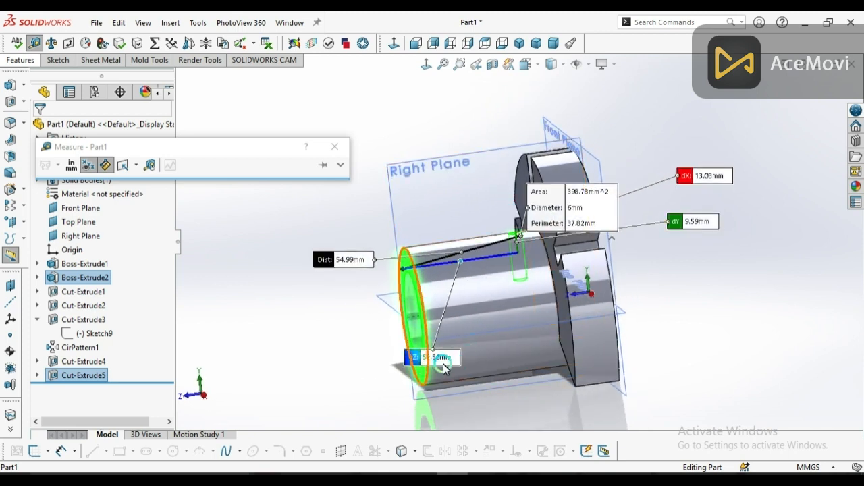
scroll(443, 366, "down", 3)
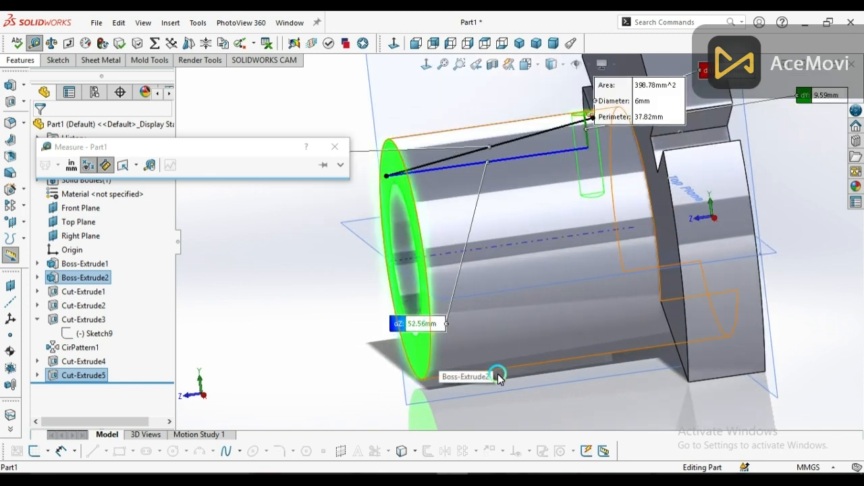
scroll(497, 377, "up", 5)
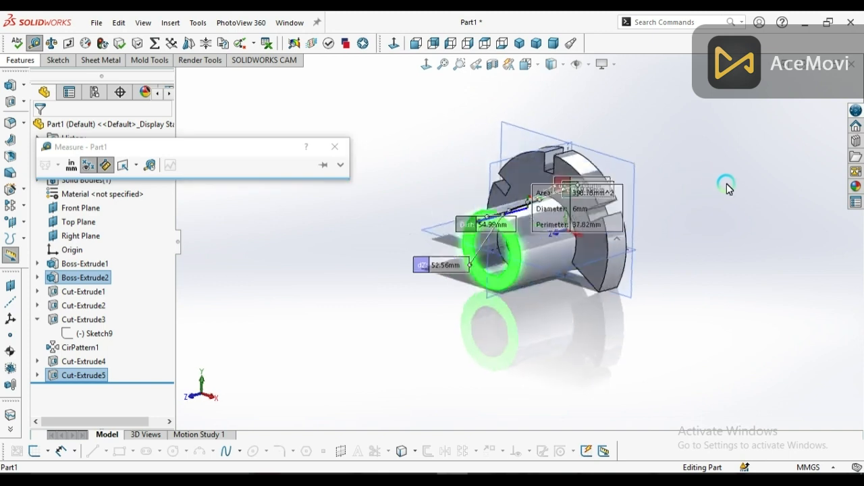
middle_click_drag(727, 185, 725, 217)
scroll(454, 165, "up", 1)
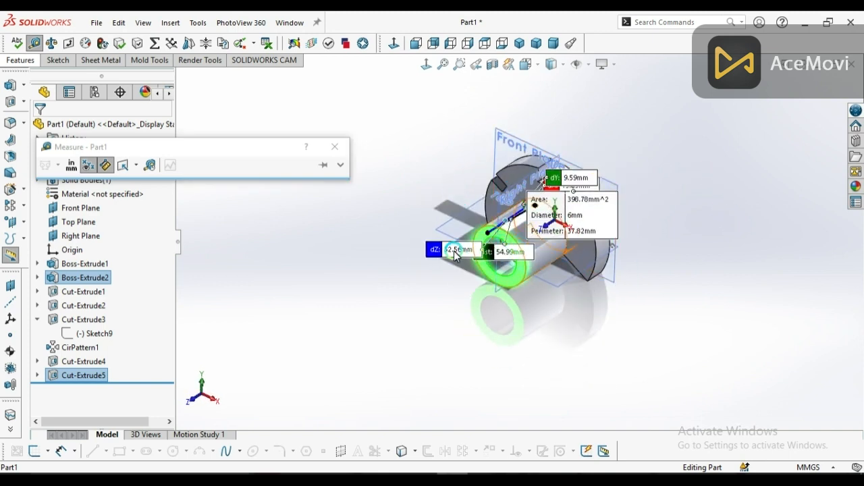
left_click(335, 147)
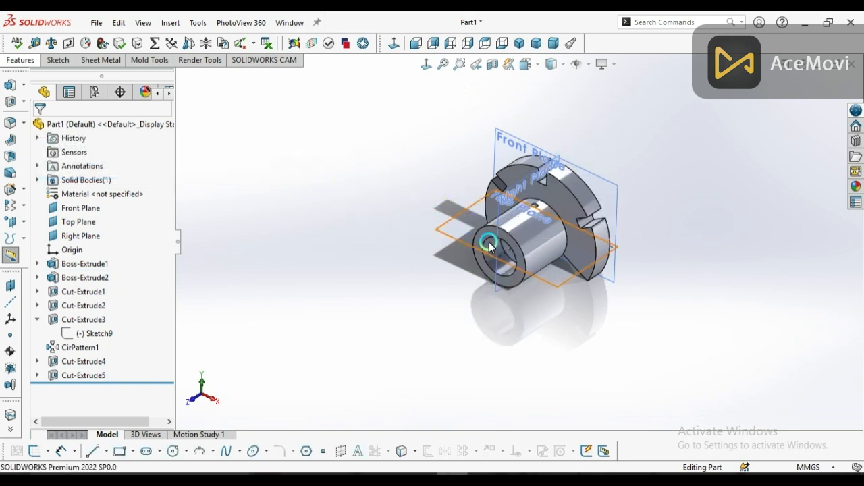
Step: Consult the reference drawing for the chamfer dimensions at the hub's free end
scroll(547, 184, "down", 2)
scroll(534, 279, "up", 2)
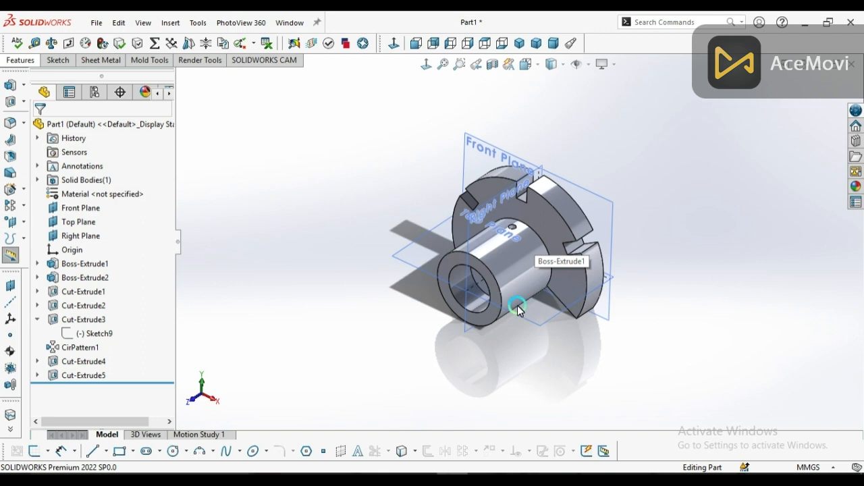
scroll(559, 157, "down", 3)
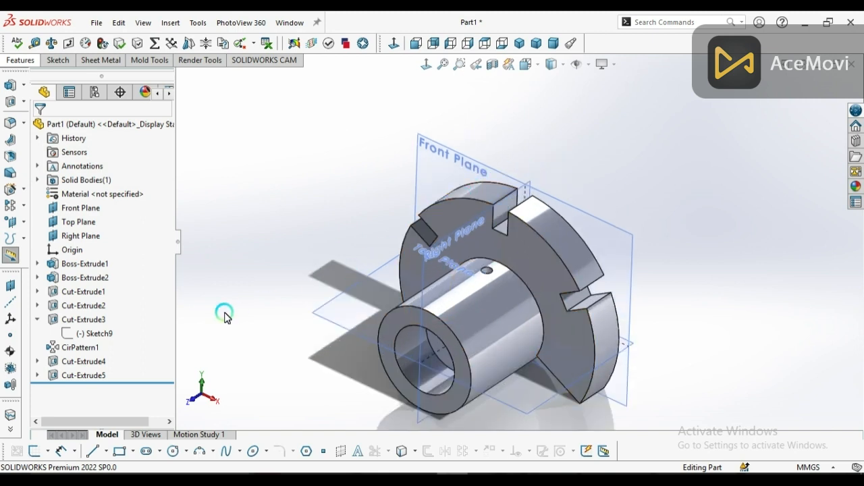
key("alt+Tab")
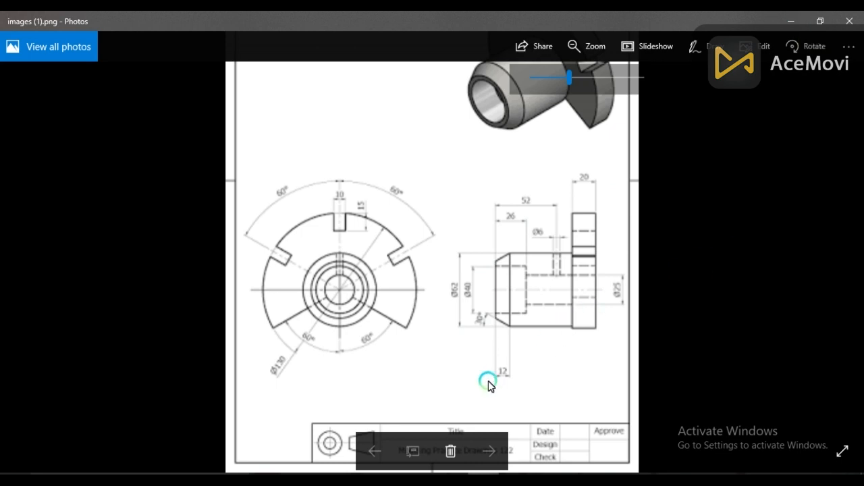
left_click(791, 21)
Step: Start a chamfer of the Angle Distance type on the outer edge of the hub's free end
scroll(466, 220, "down", 3)
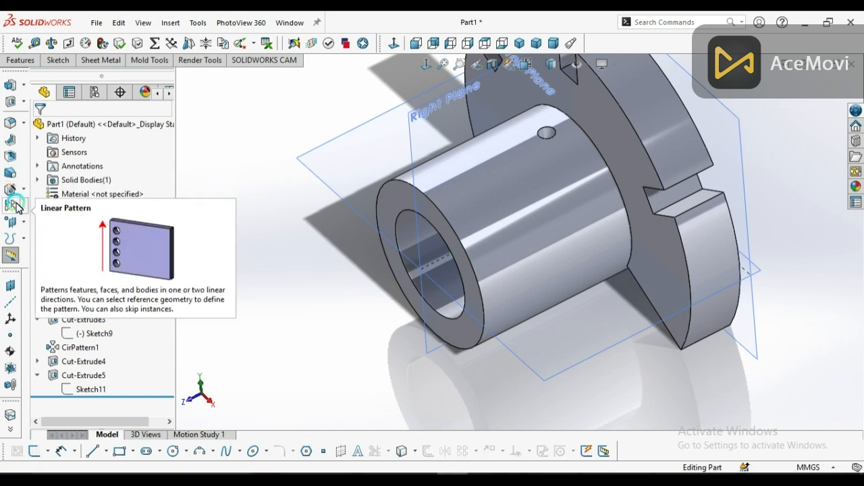
left_click(22, 124)
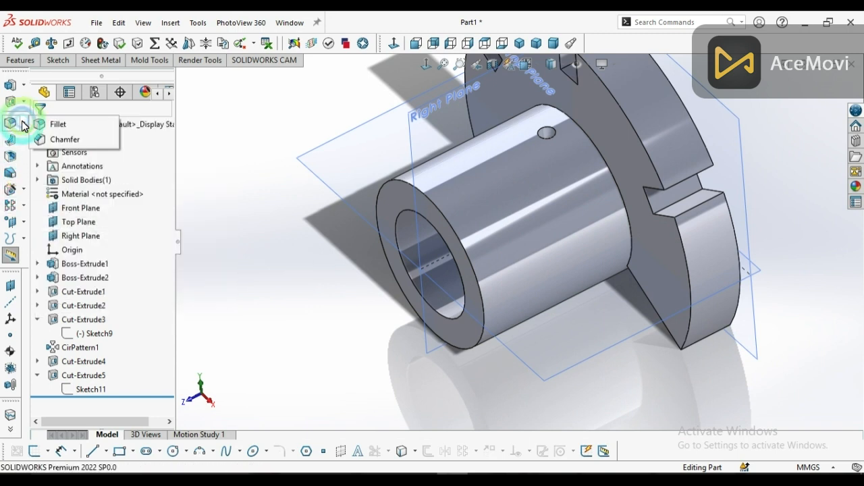
left_click(27, 140)
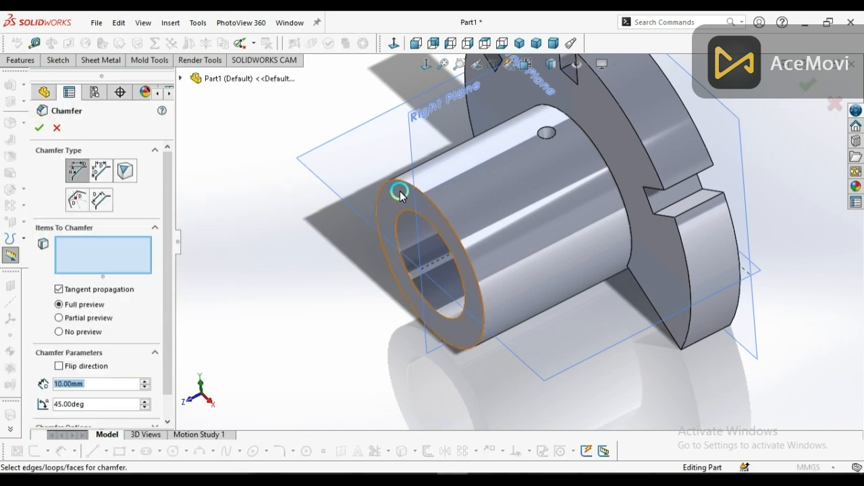
left_click(426, 196)
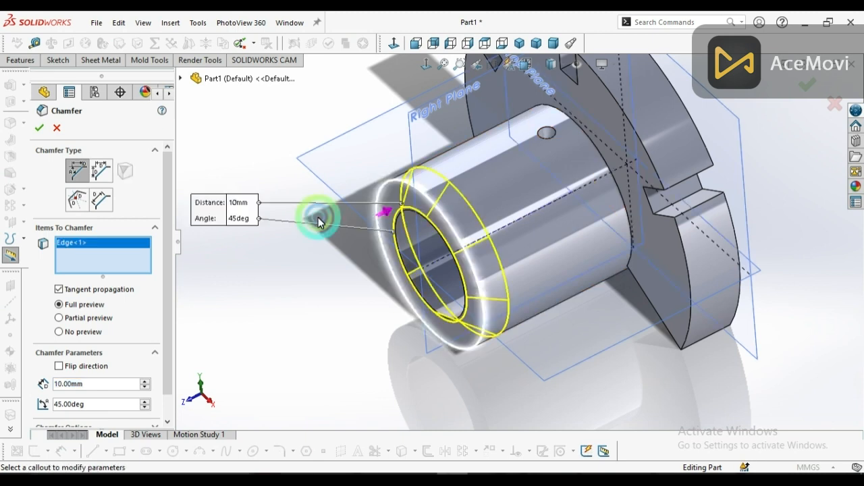
left_click_drag(169, 267, 169, 319)
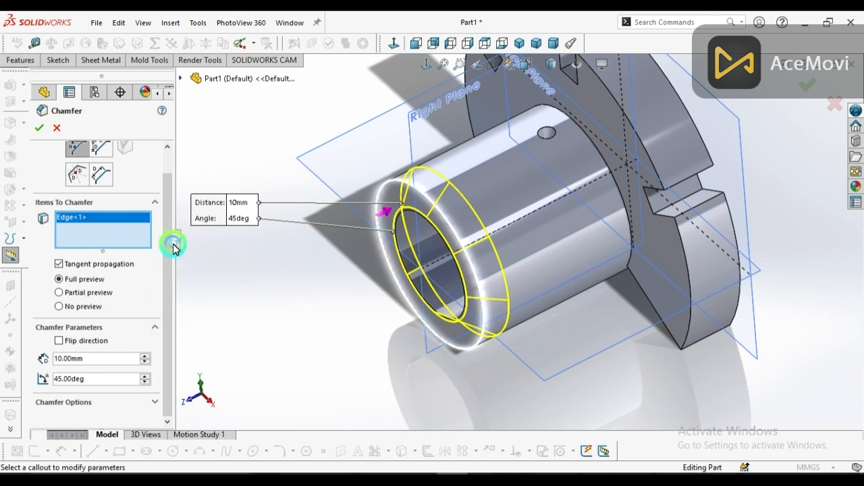
left_click_drag(173, 244, 170, 197)
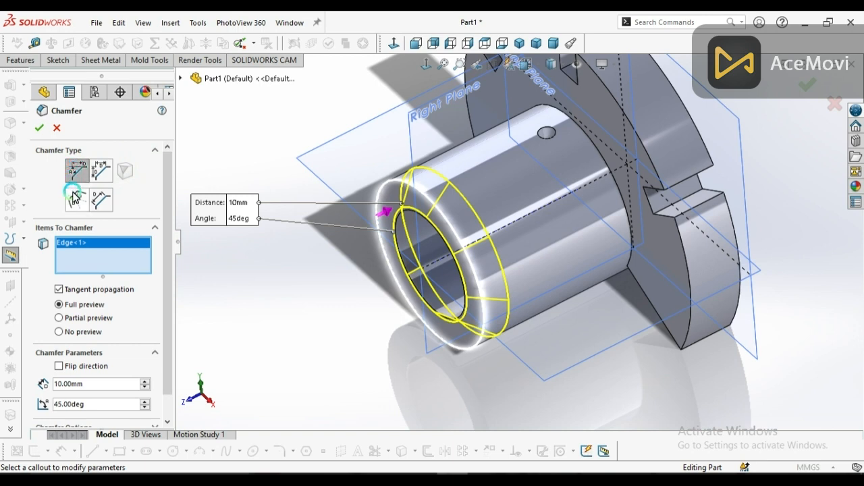
left_click(76, 173)
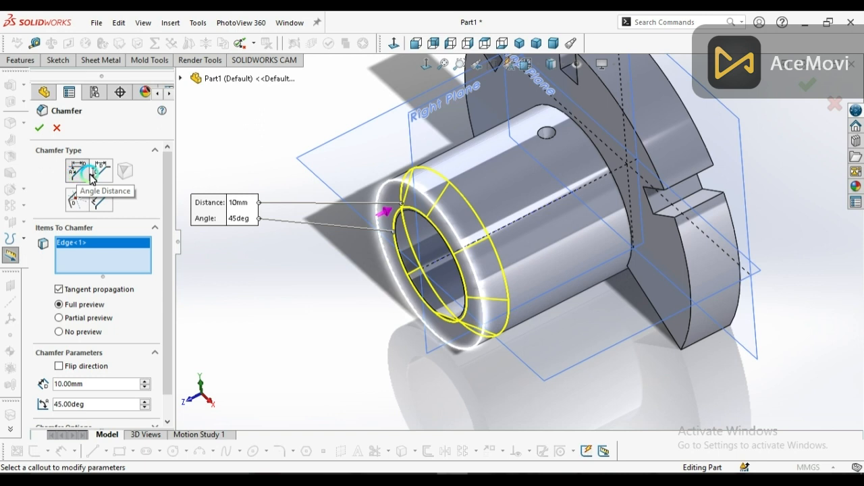
left_click(102, 173)
left_click(77, 177)
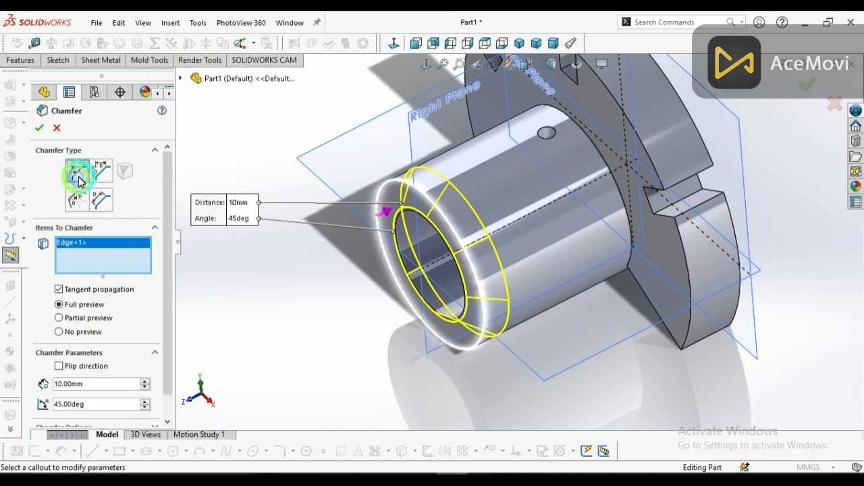
Step: Set the chamfer's angle to 30 degrees and its distance to 12 mm
left_click_drag(168, 283, 165, 321)
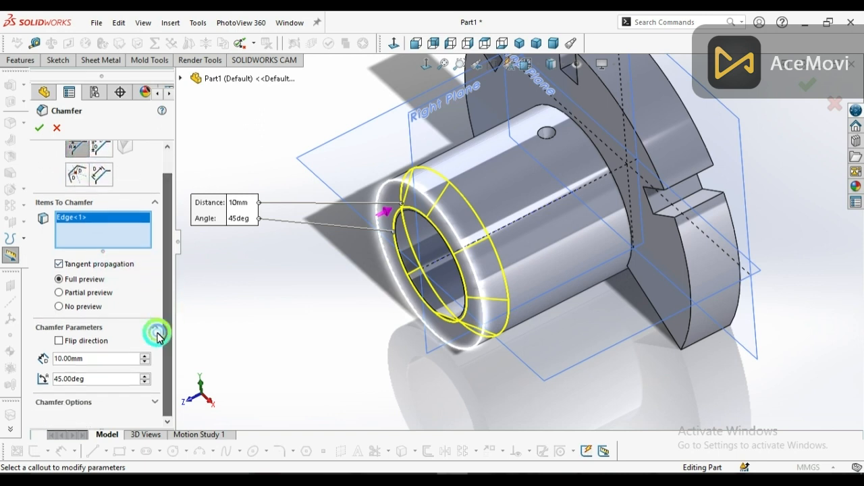
left_click(103, 386)
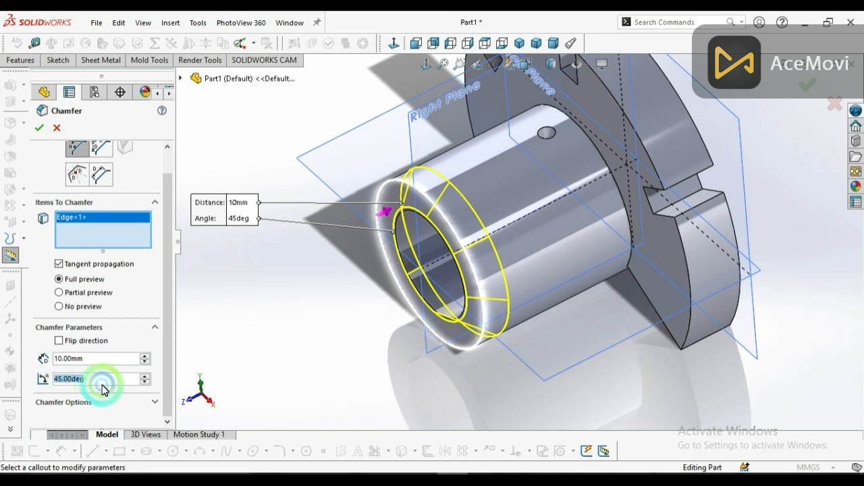
type("3")
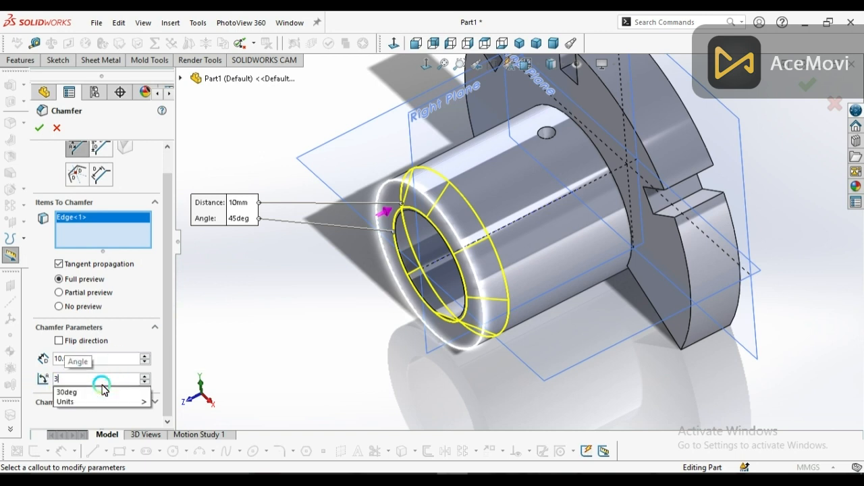
type("0")
key("Return")
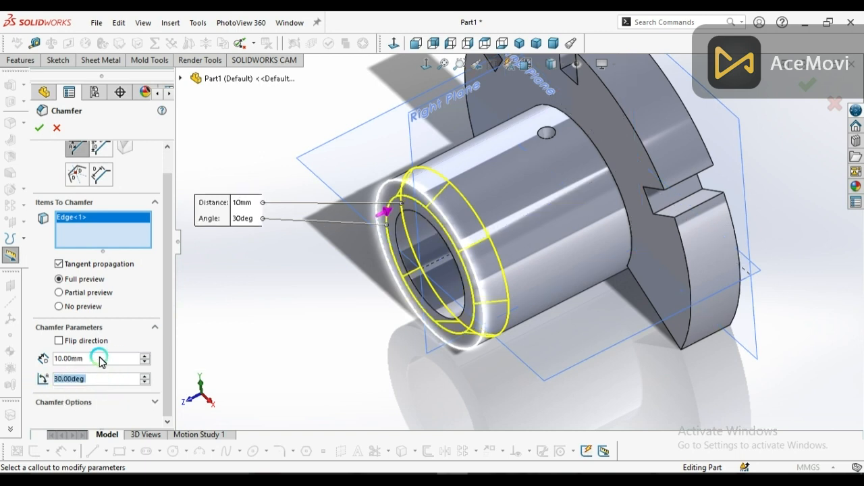
left_click_drag(96, 356, 42, 360)
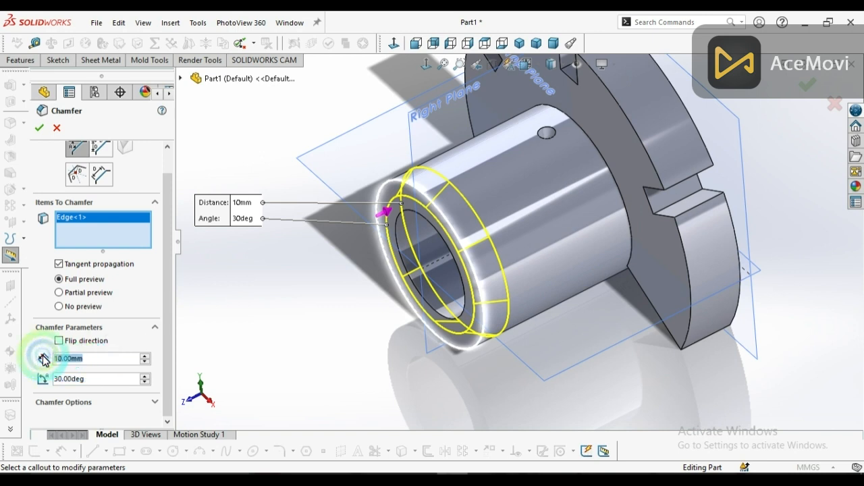
type("12")
key("Return")
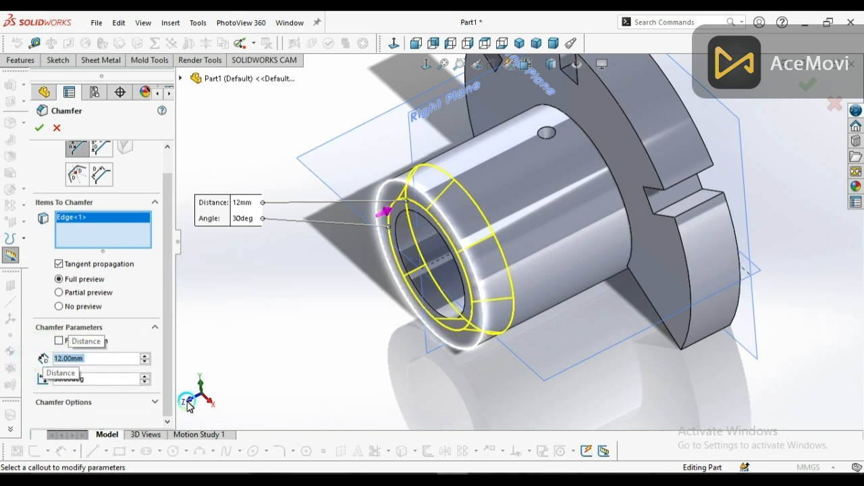
Step: Check the chamfer's values against the reference drawing and apply the chamfer to the hub's outer edge
left_click(480, 478)
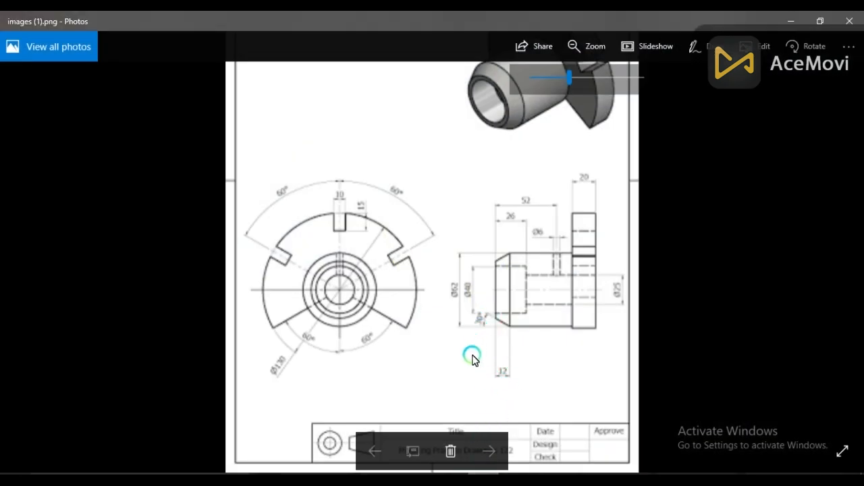
left_click(791, 21)
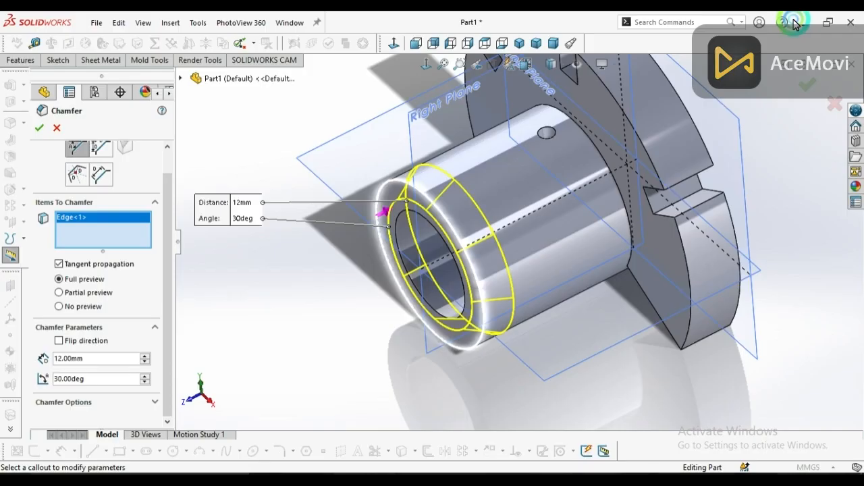
left_click(39, 130)
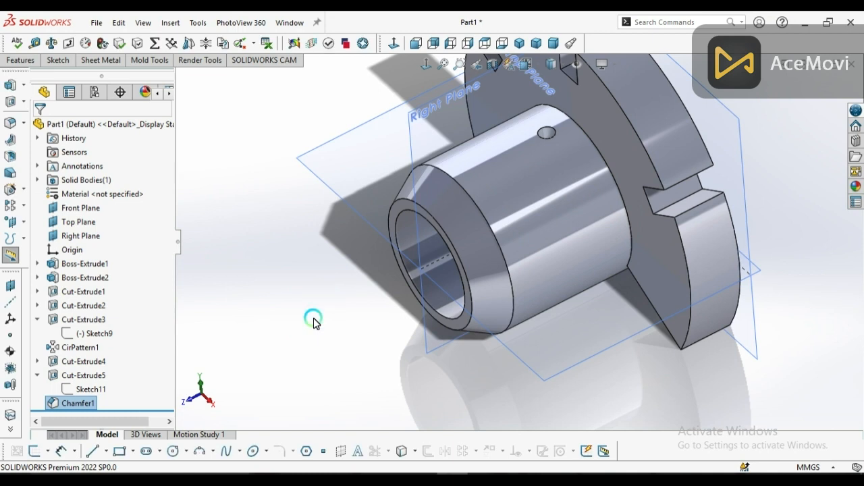
scroll(324, 326, "up", 3)
middle_click_drag(326, 325, 359, 298)
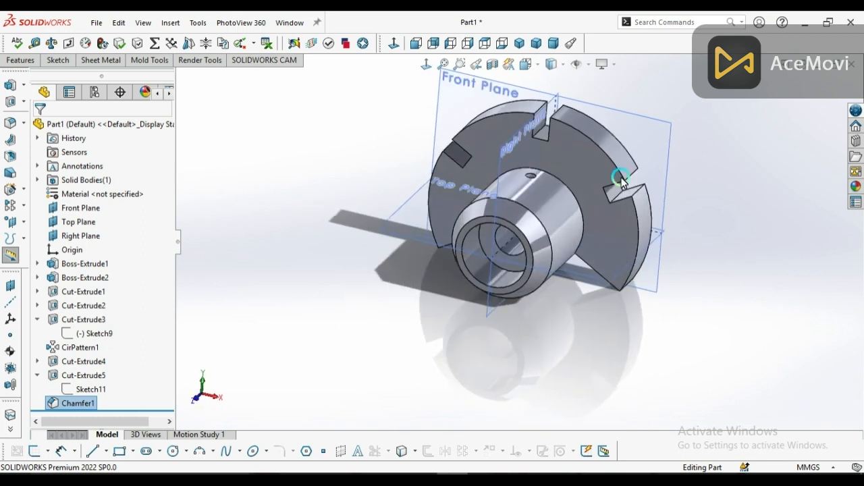
scroll(628, 146, "down", 2)
middle_click_drag(661, 280, 619, 260)
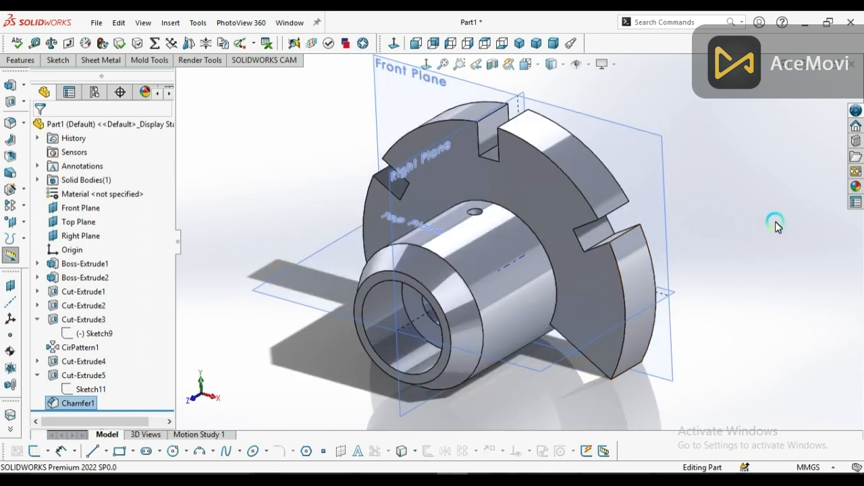
Step: Apply a yellow appearance from the High Gloss plastic appearances to the entire part
left_click(856, 189)
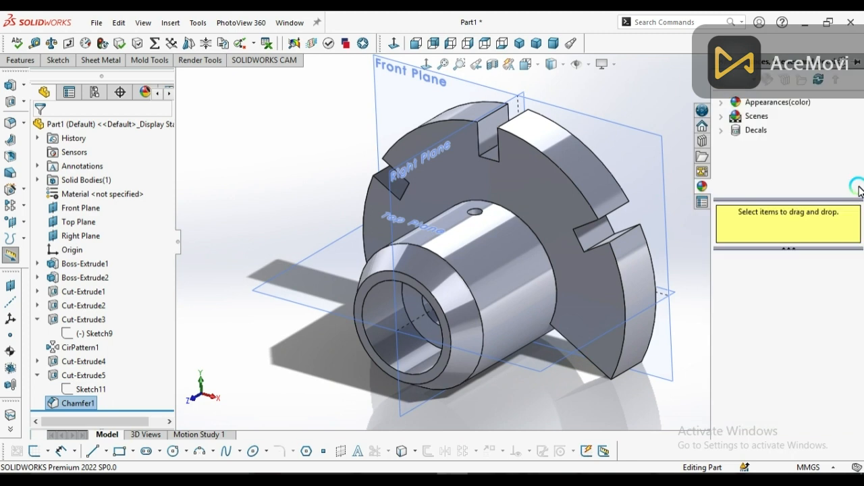
left_click(722, 104)
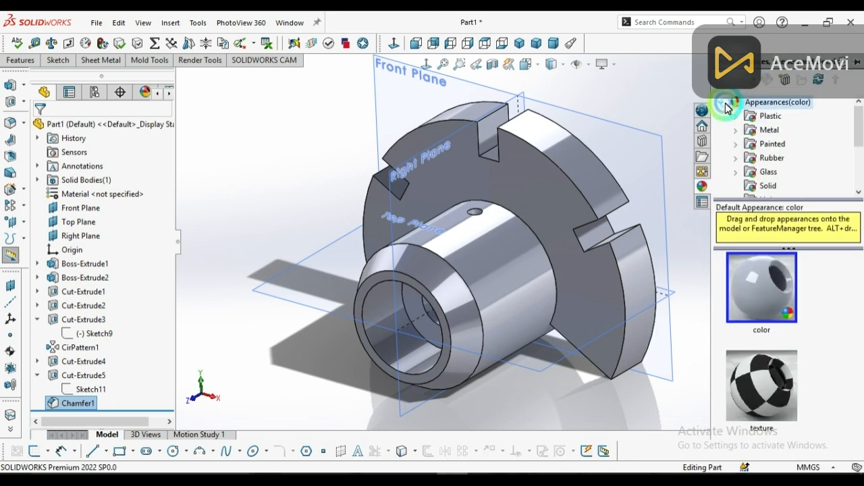
left_click(761, 130)
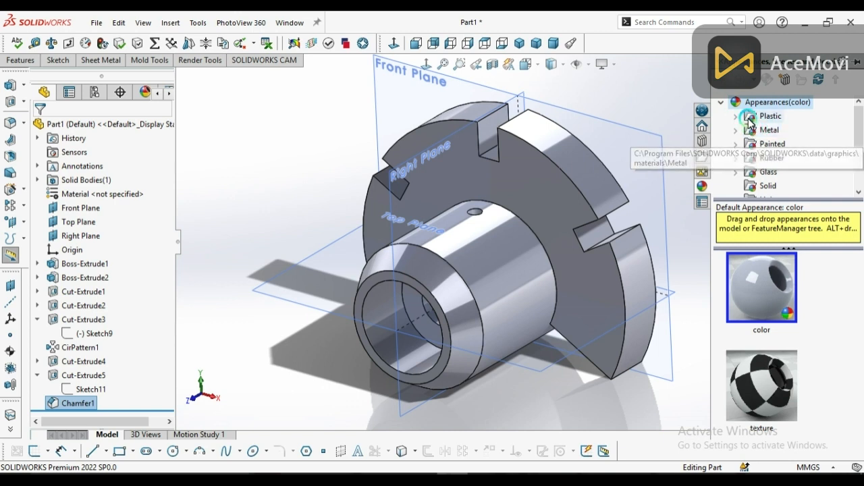
left_click(736, 117)
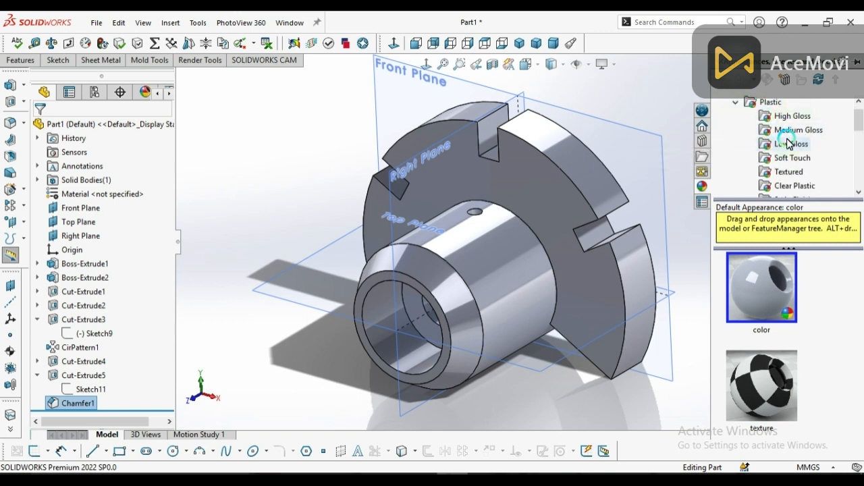
left_click(781, 117)
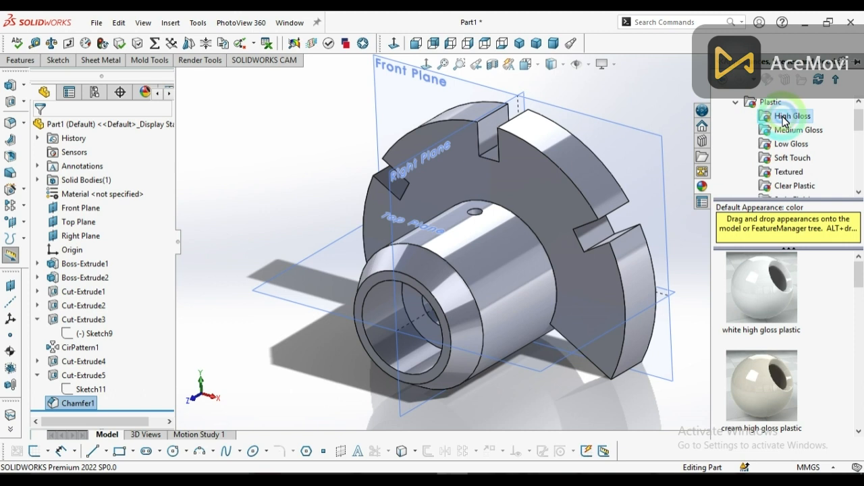
left_click_drag(859, 253, 857, 393)
left_click_drag(761, 330, 605, 290)
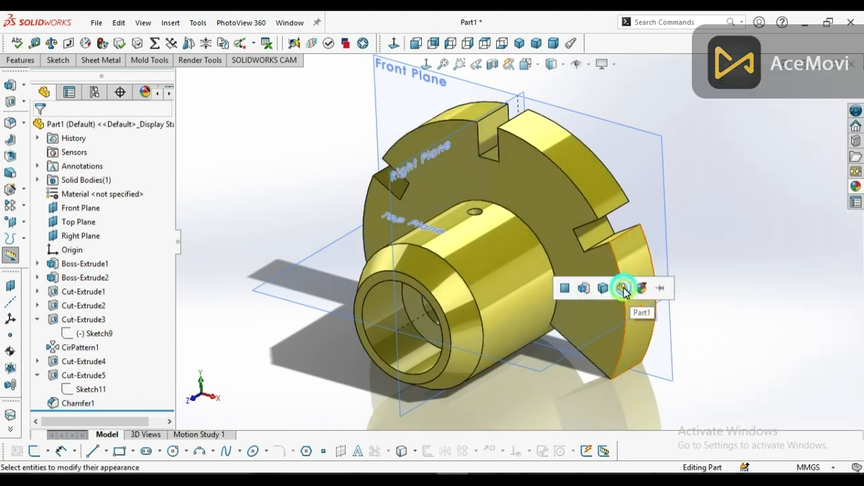
left_click(623, 286)
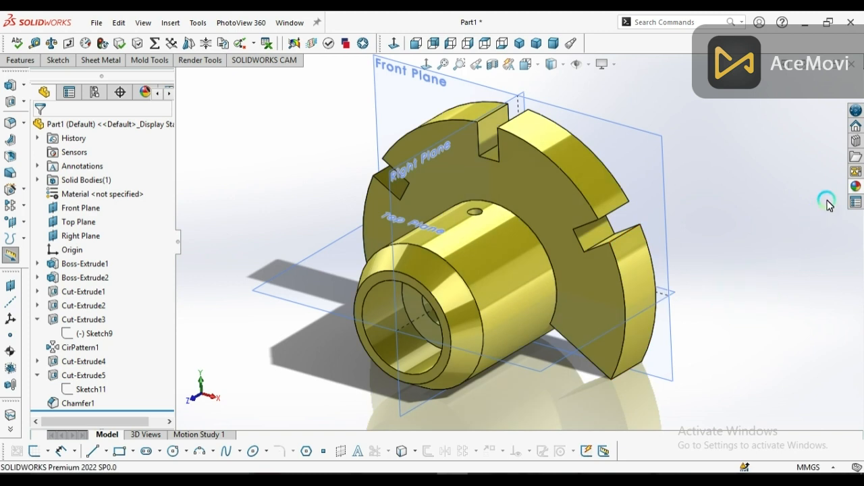
Step: Hide the Front, Top and Right reference planes so only the hub is displayed
scroll(516, 262, "up", 3)
scroll(568, 238, "down", 2)
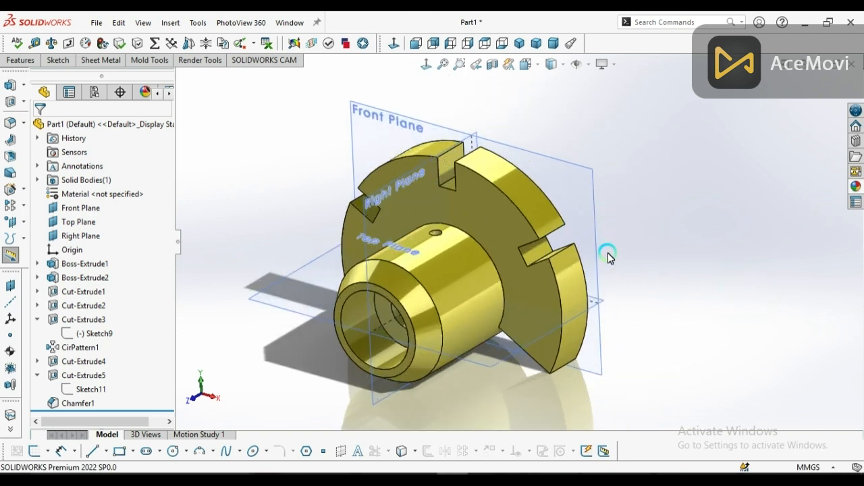
left_click(577, 64)
left_click(595, 82)
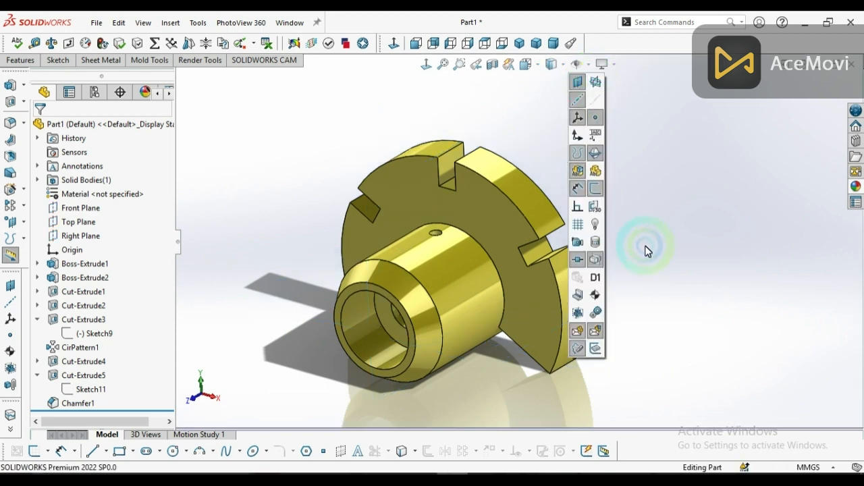
left_click(698, 228)
left_click(629, 220)
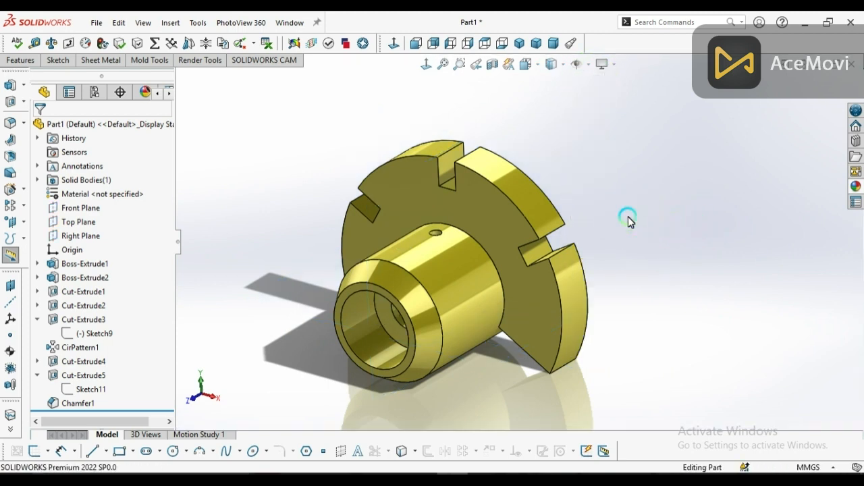